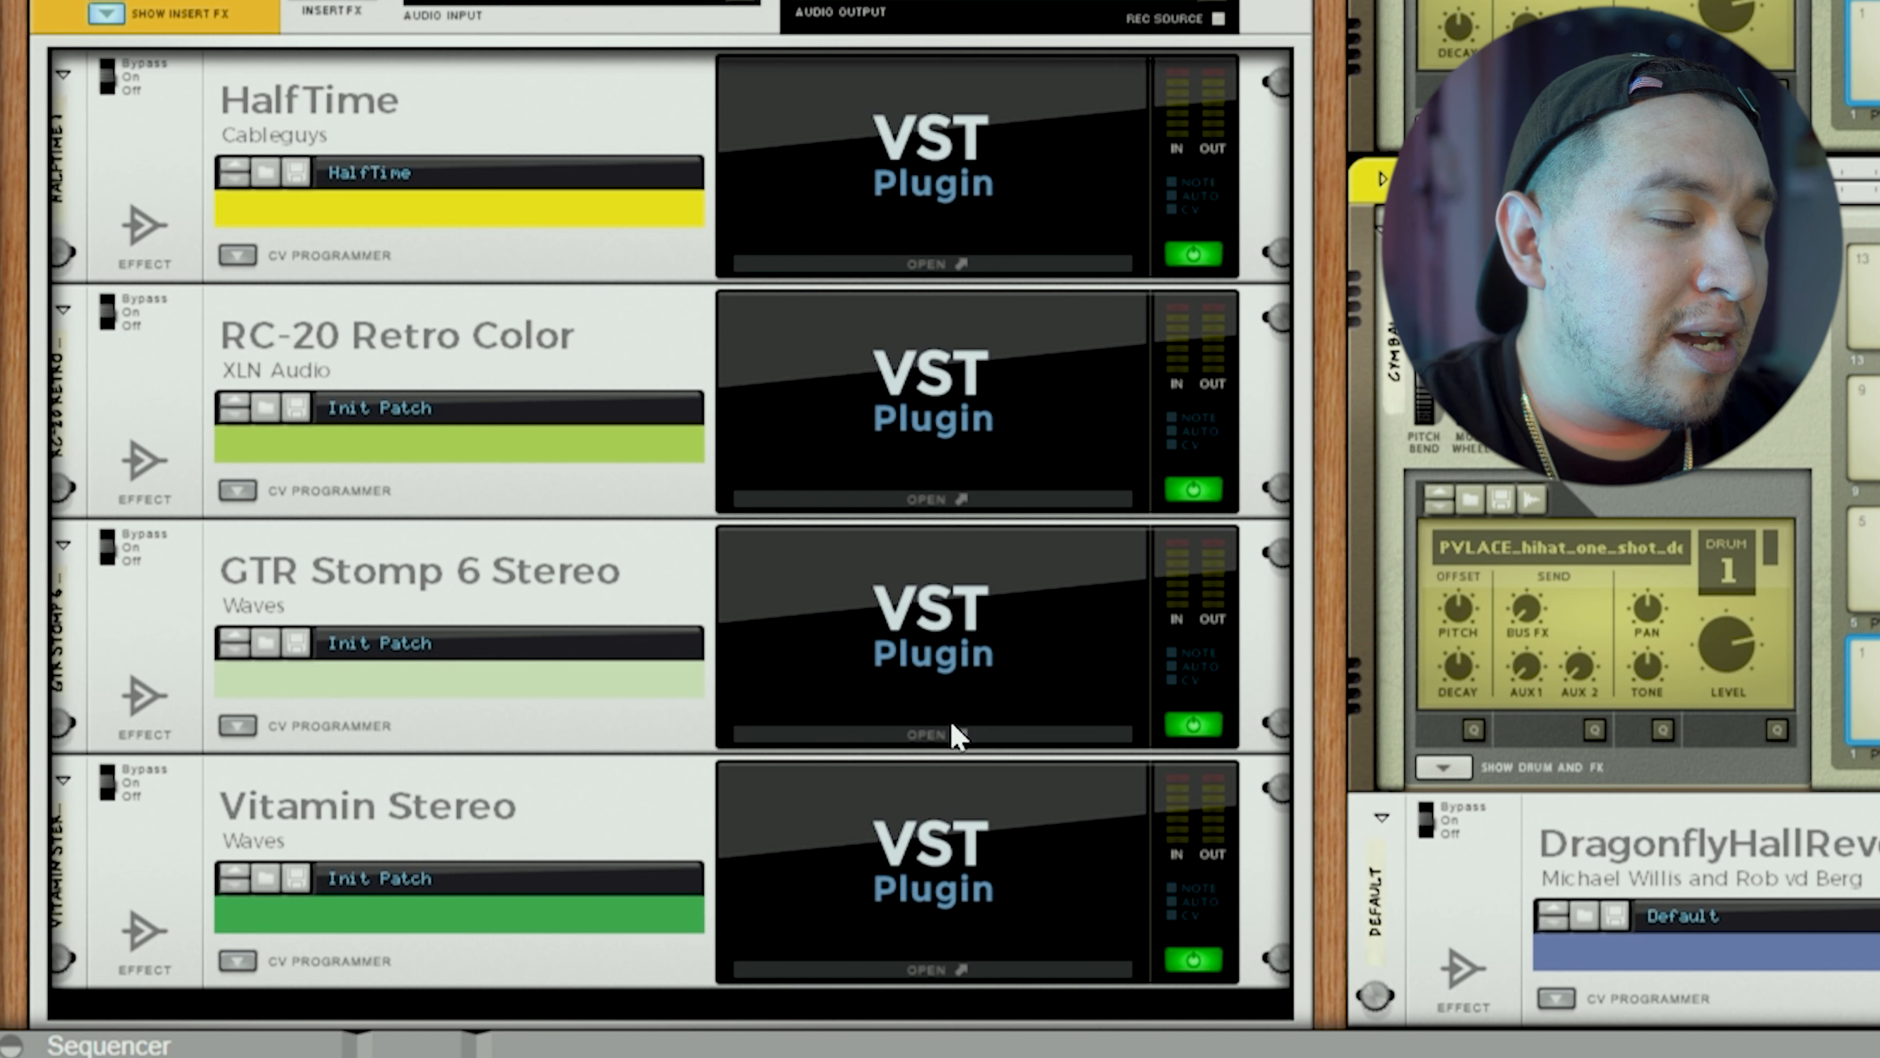
# Step: Open the GTR Stomp 6 Stereo insert effect on the acoustic guitar track, review its pedal chain, and close it
pyautogui.click(961, 737)
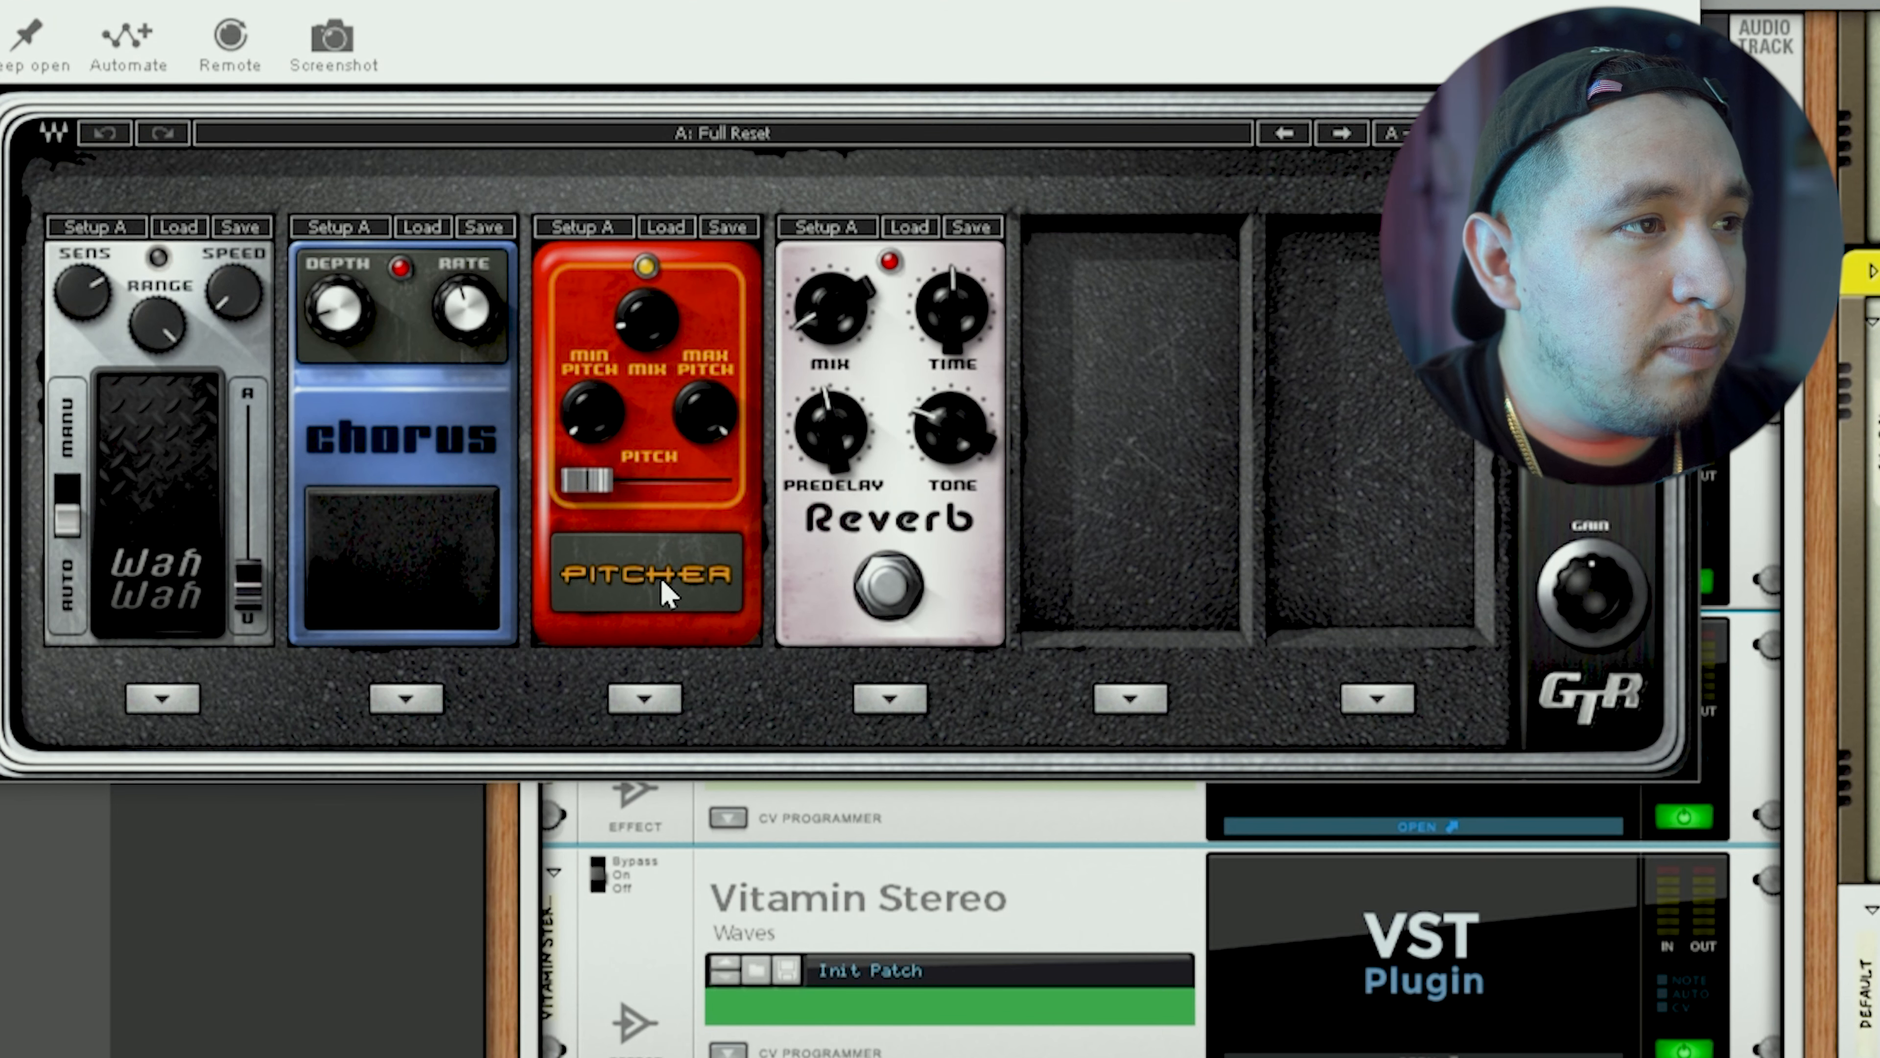
pyautogui.click(1671, 6)
pyautogui.scroll(2, 396, 167)
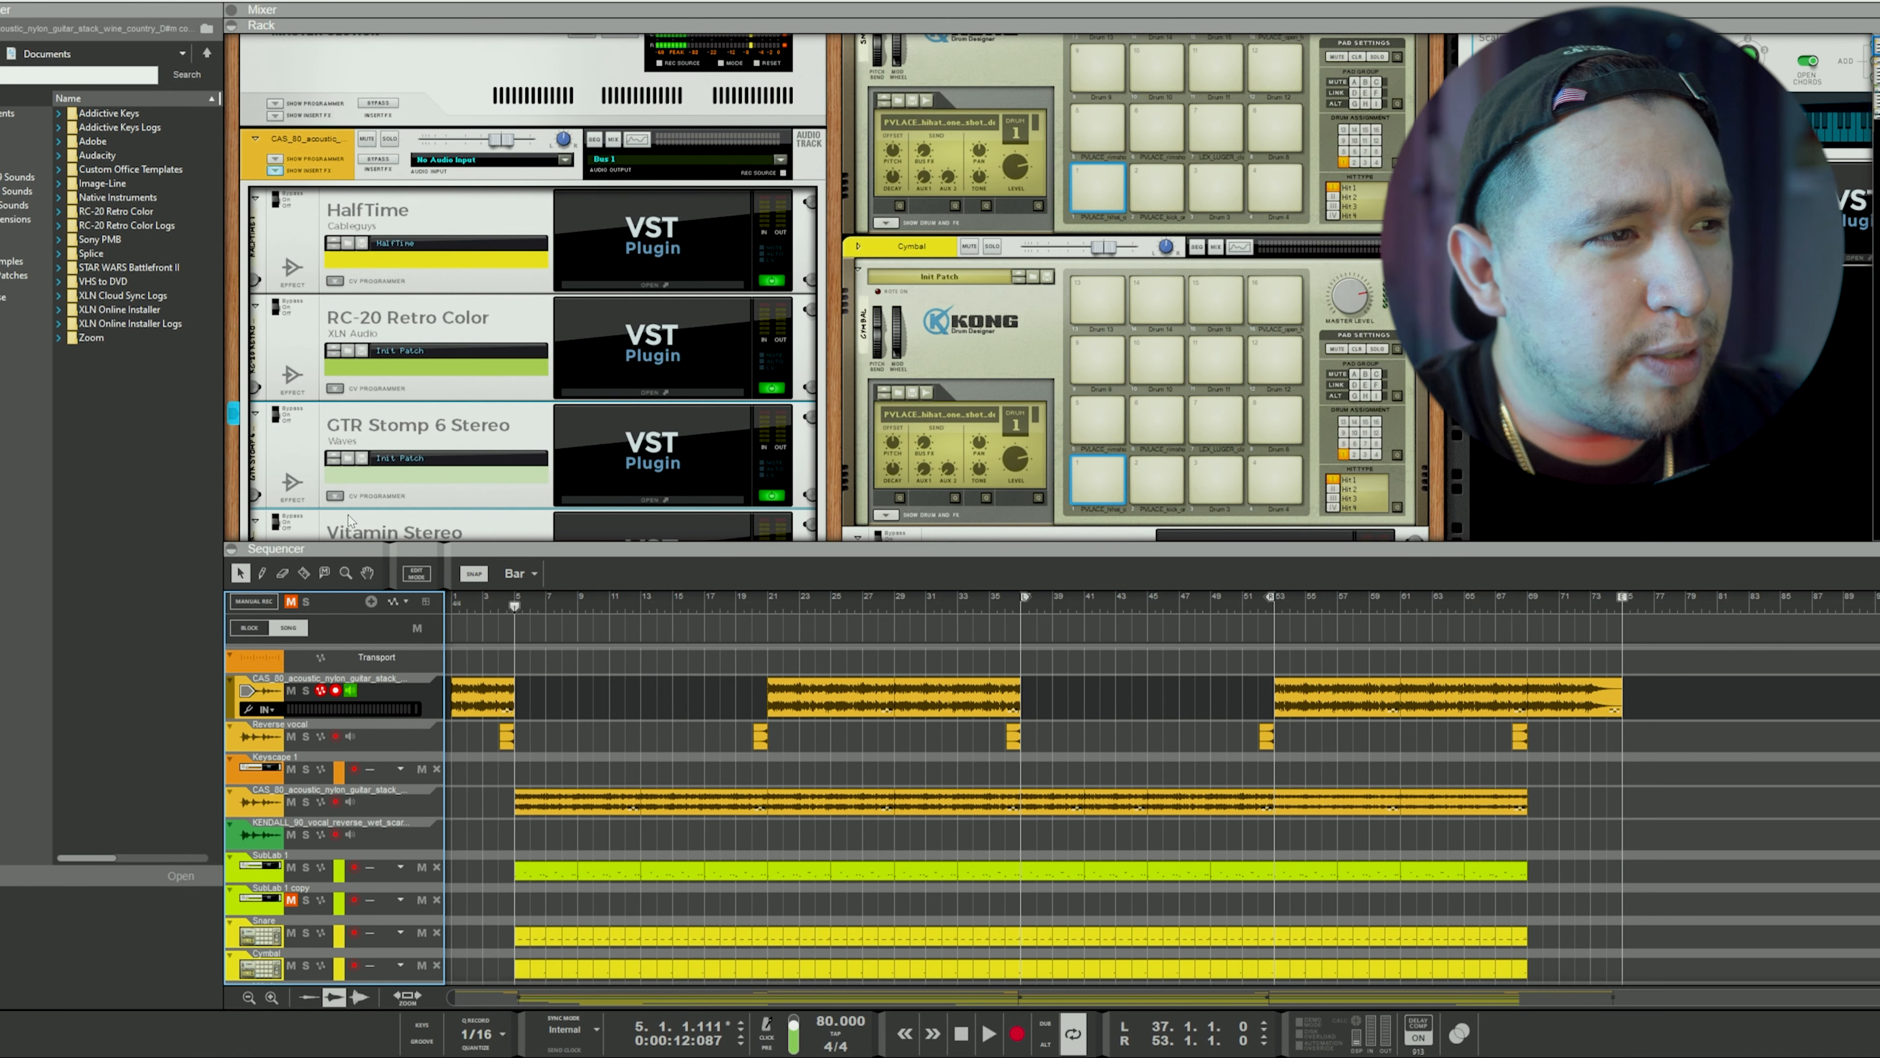
pyautogui.click(686, 500)
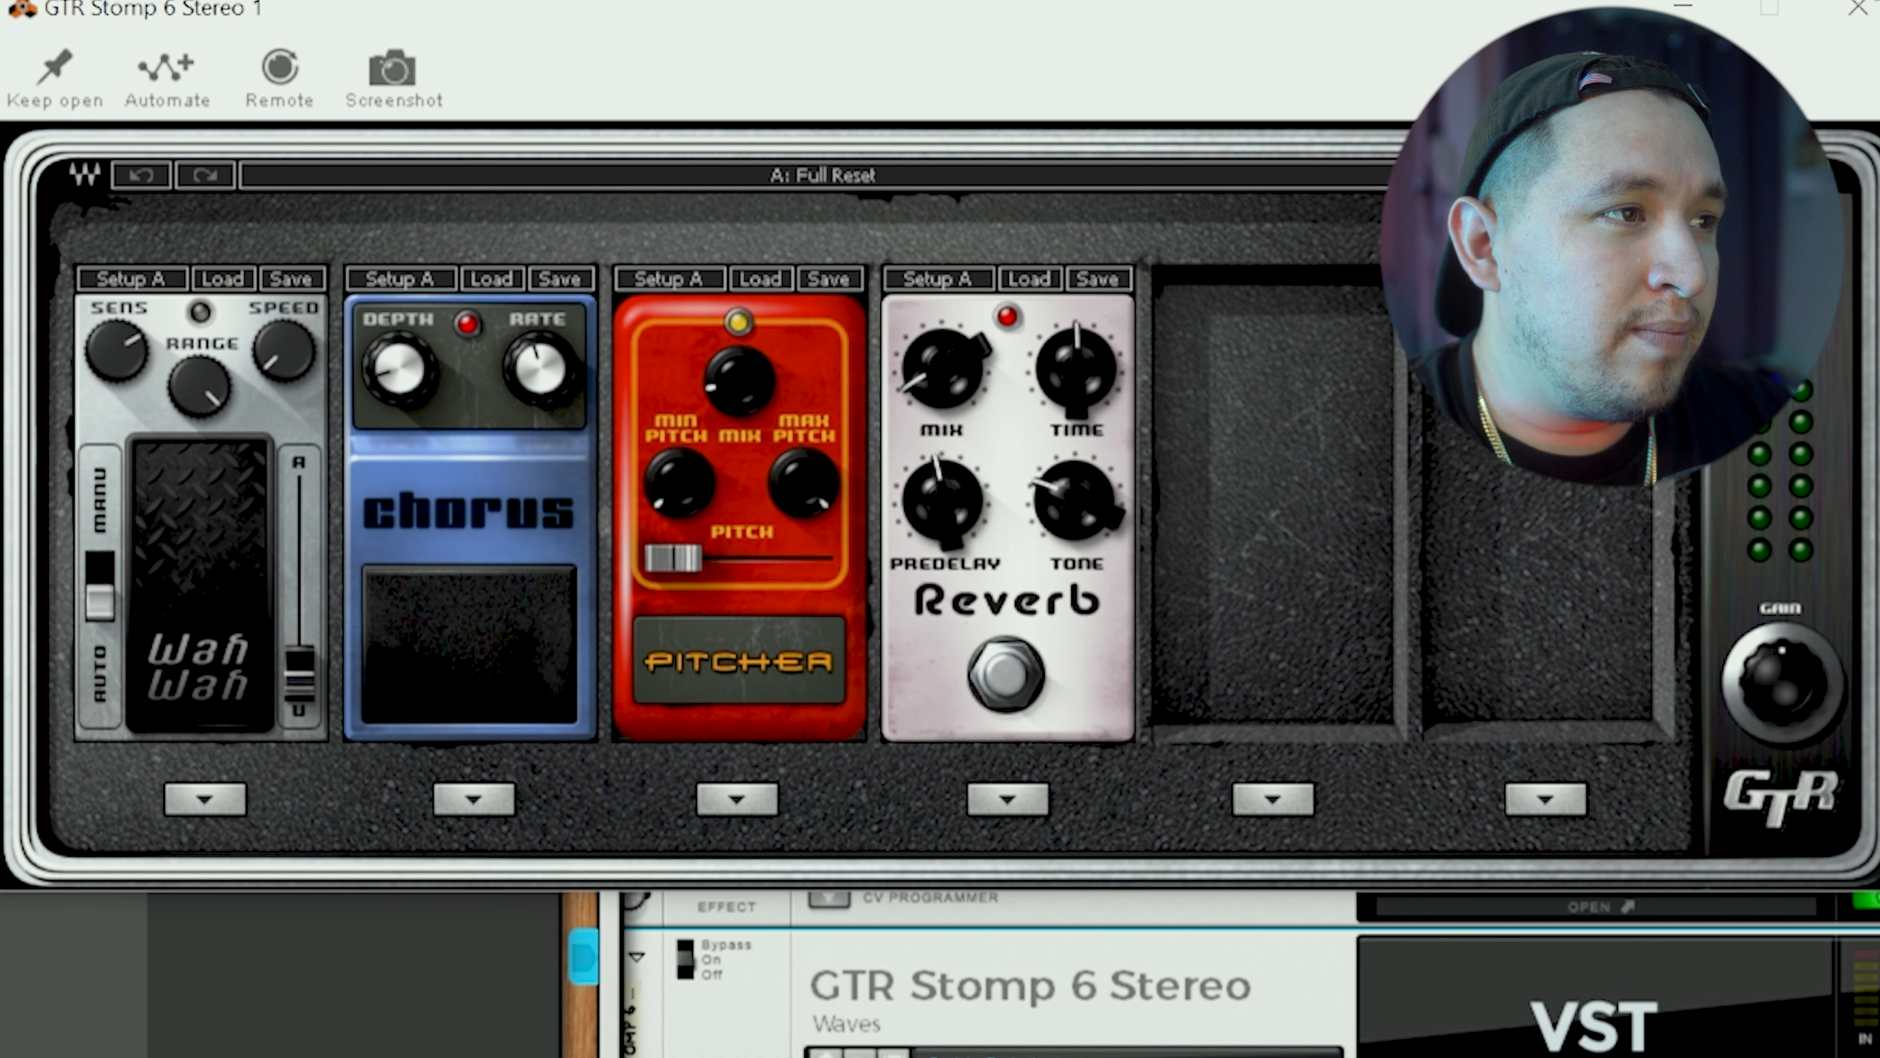
pyautogui.click(1857, 10)
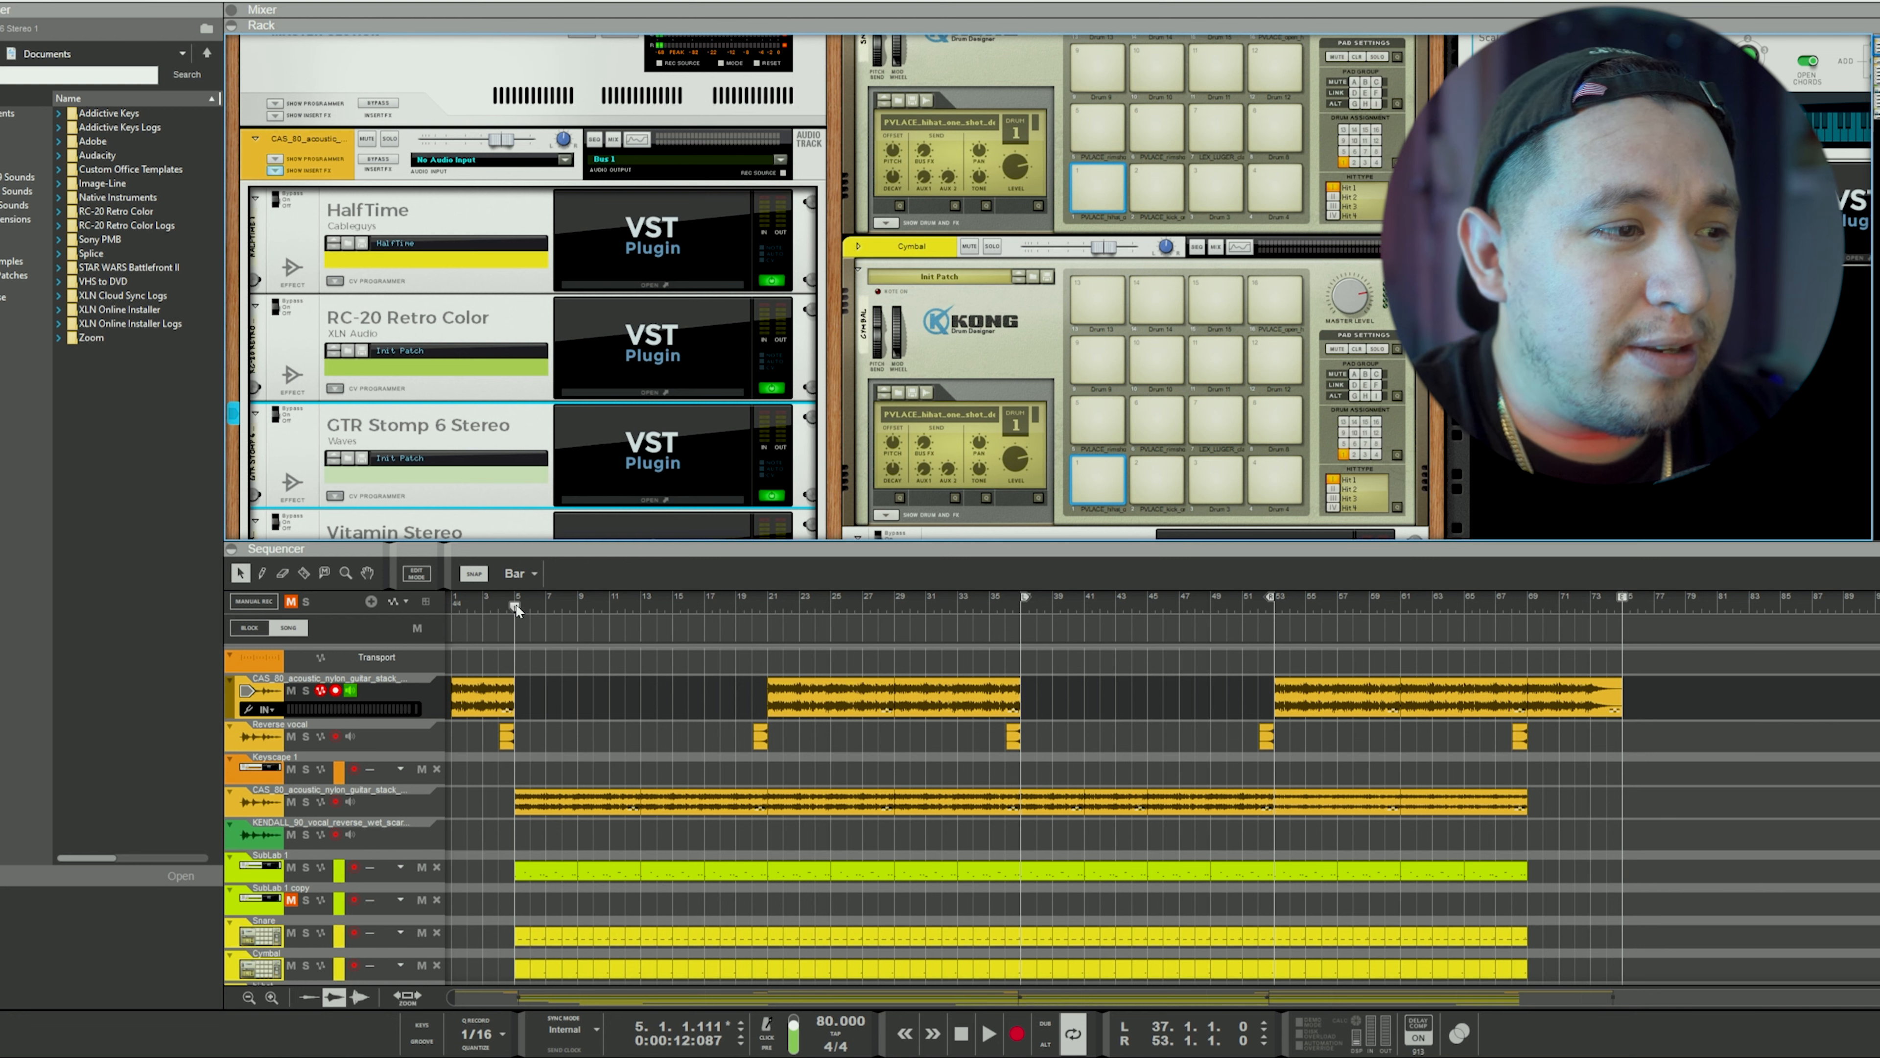
# Step: Solo the Reverse vocal track and play the song from bar 4
pyautogui.moveTo(516, 605); pyautogui.dragTo(186, 629)
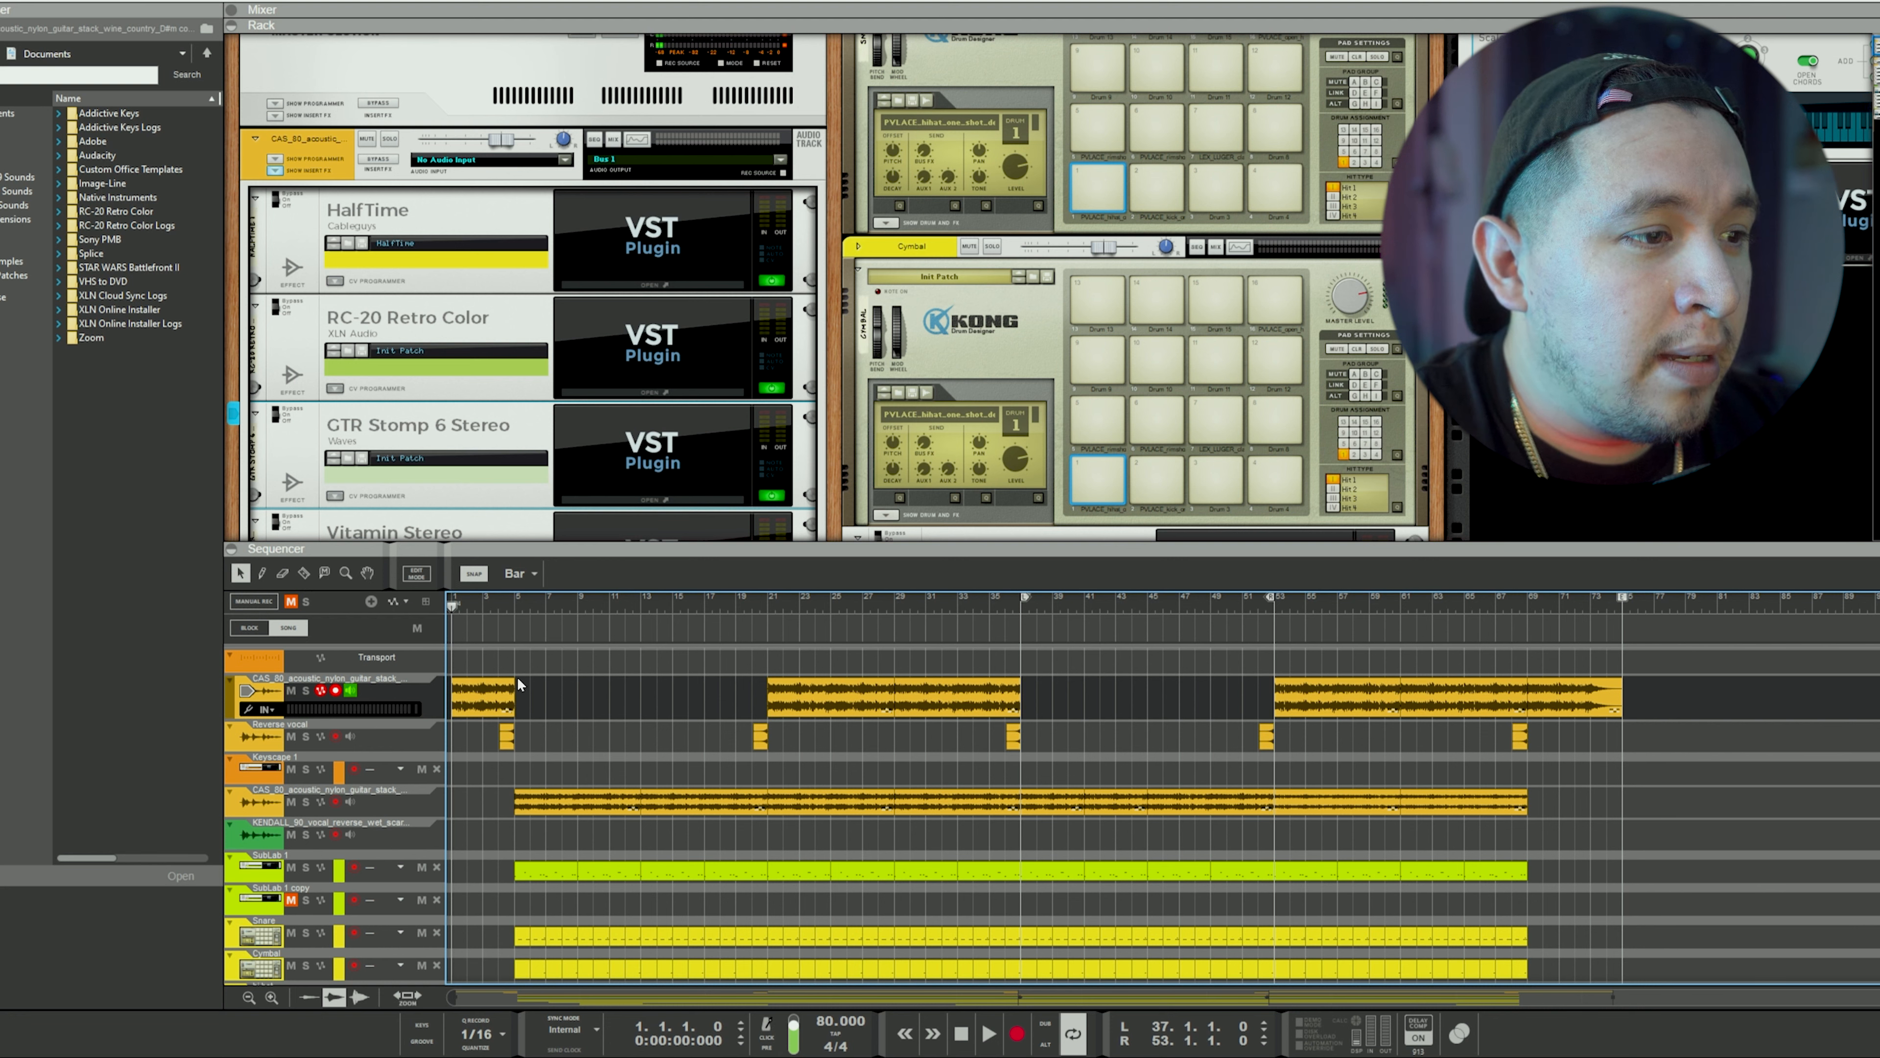
pyautogui.moveTo(448, 602); pyautogui.dragTo(498, 604)
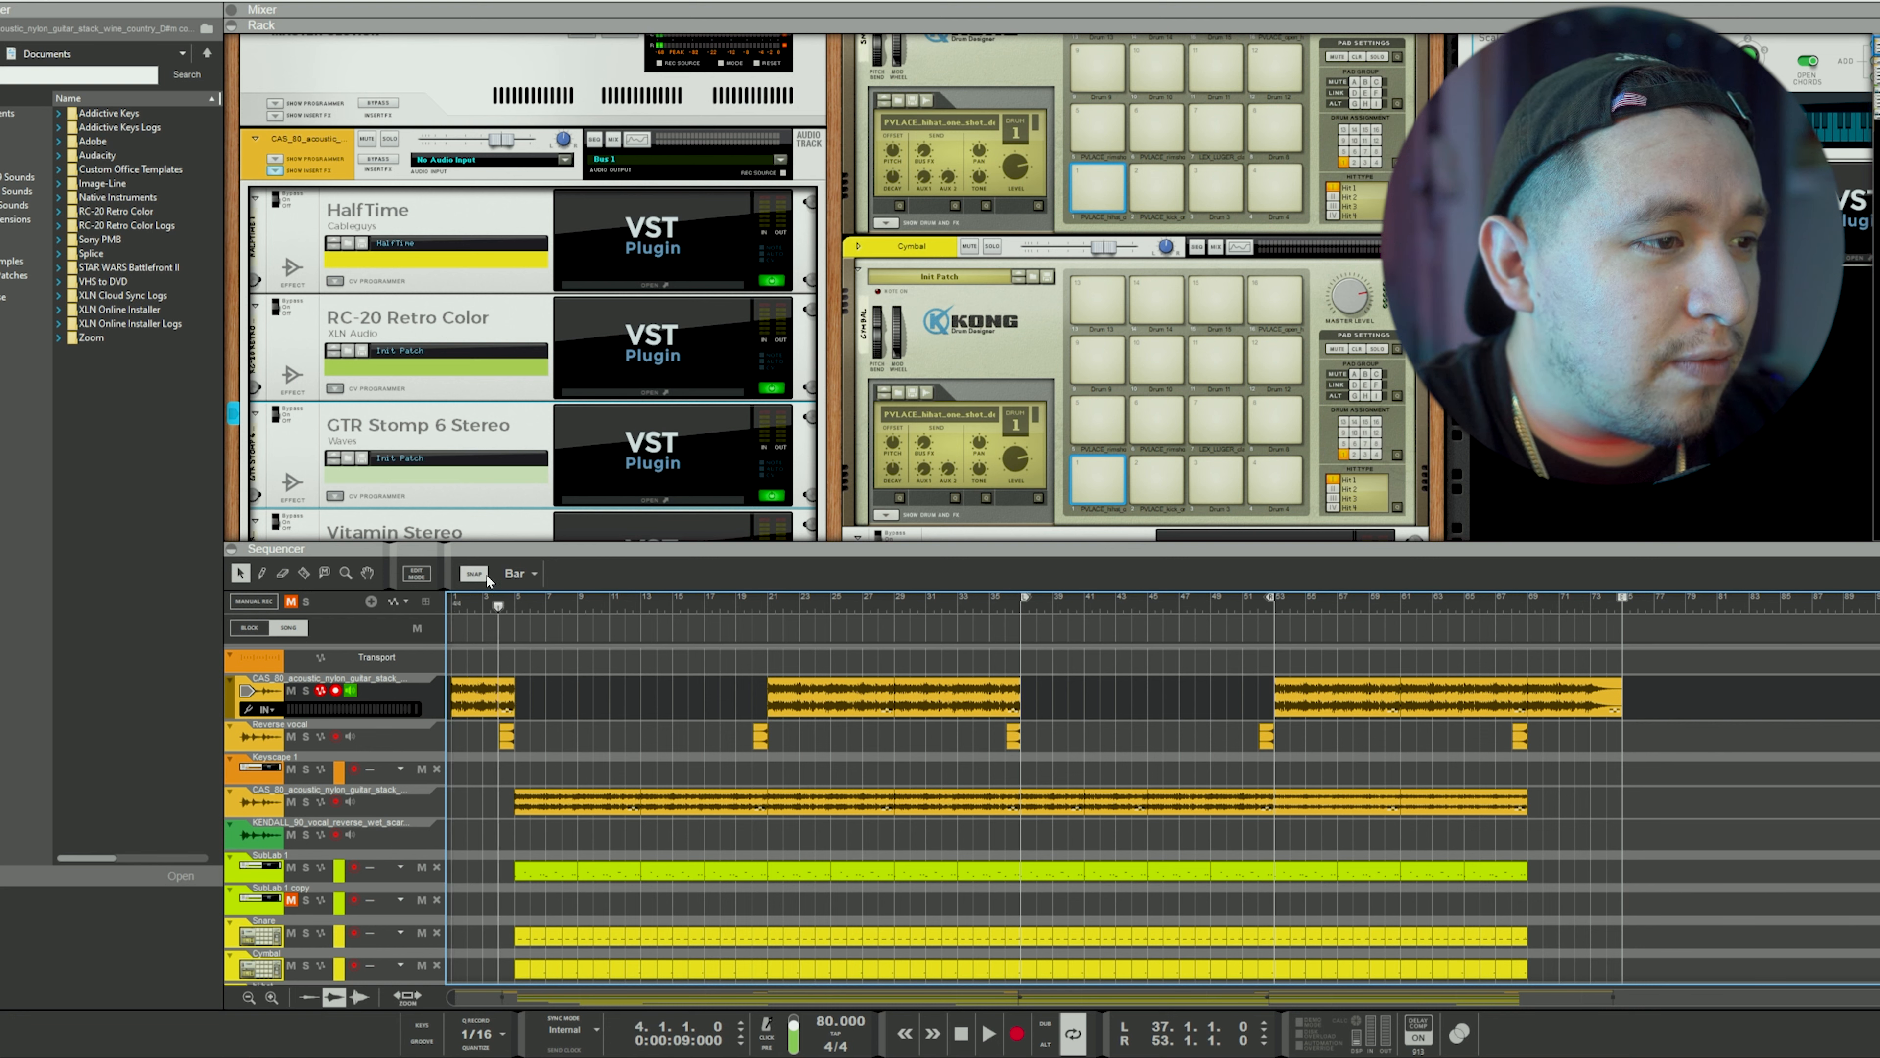
pyautogui.click(306, 737)
pyautogui.press('space')
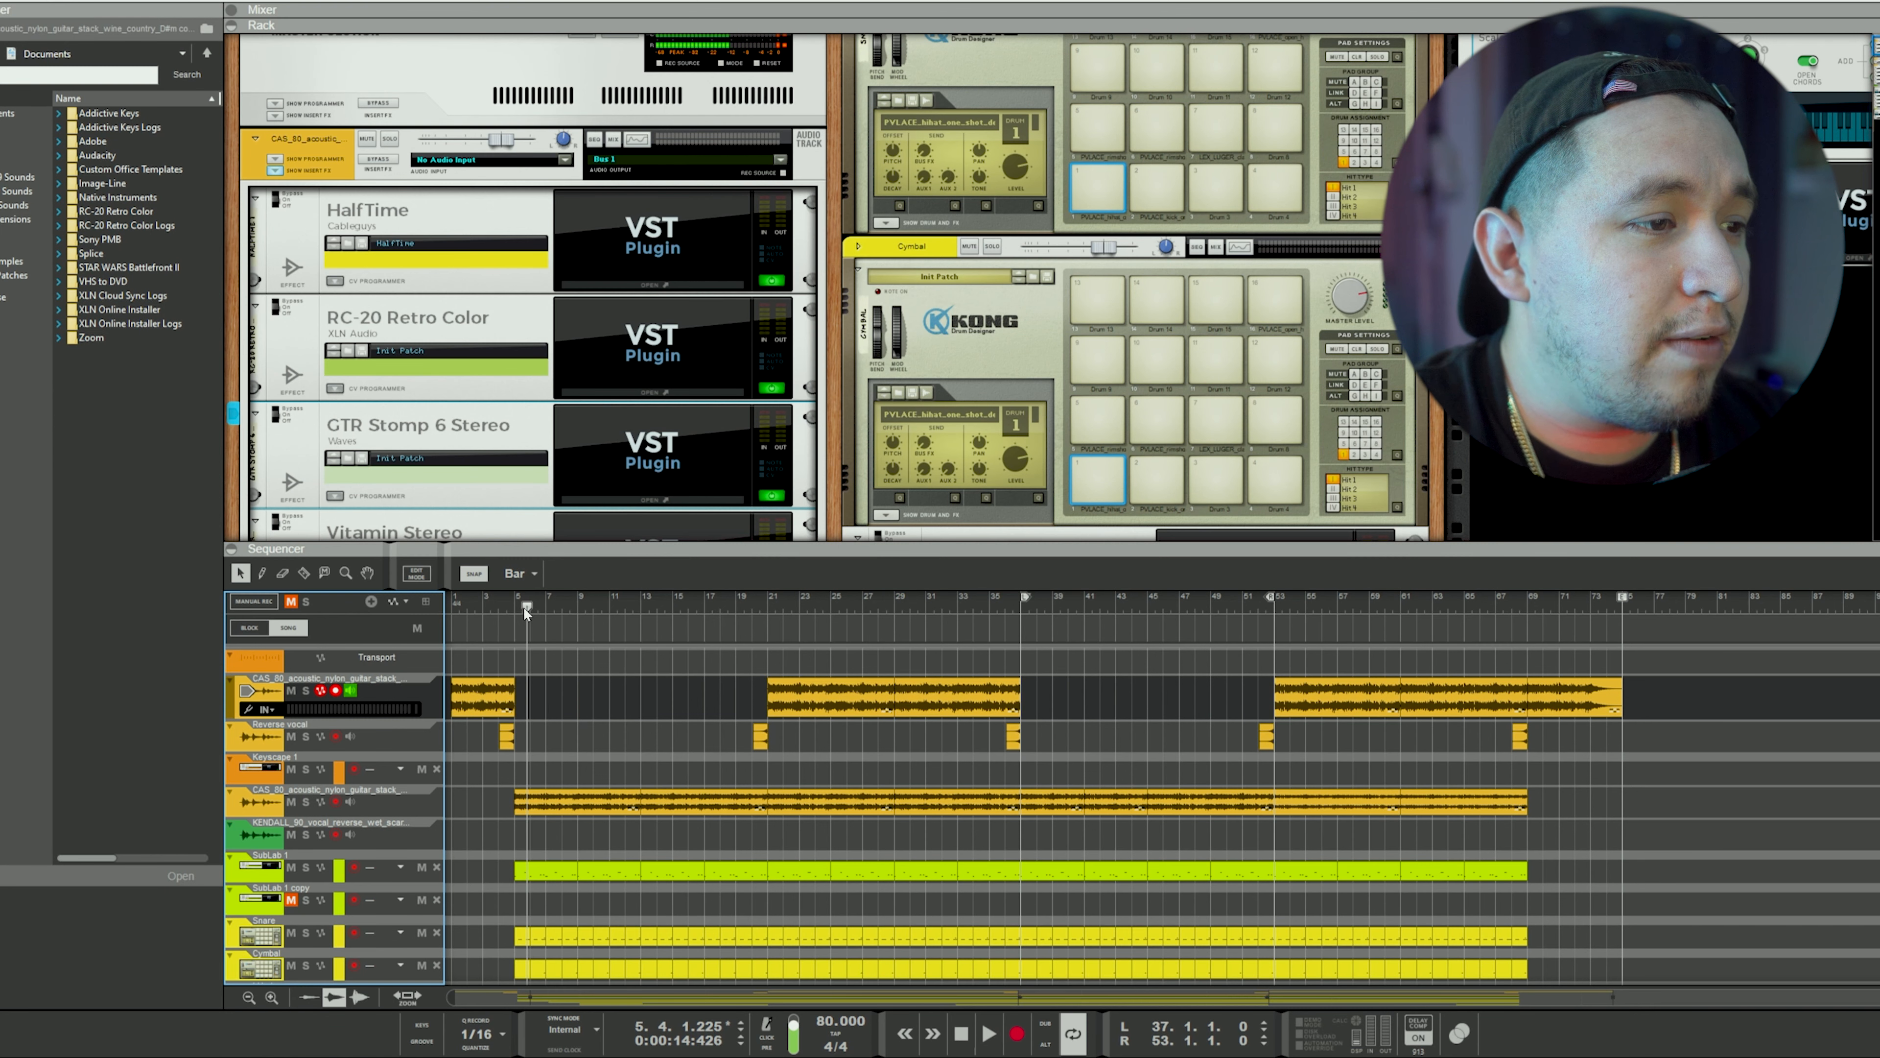
# Step: Play from bar 5 to hear the continuous acoustic guitar part, and select that track
pyautogui.moveTo(525, 607); pyautogui.dragTo(485, 618)
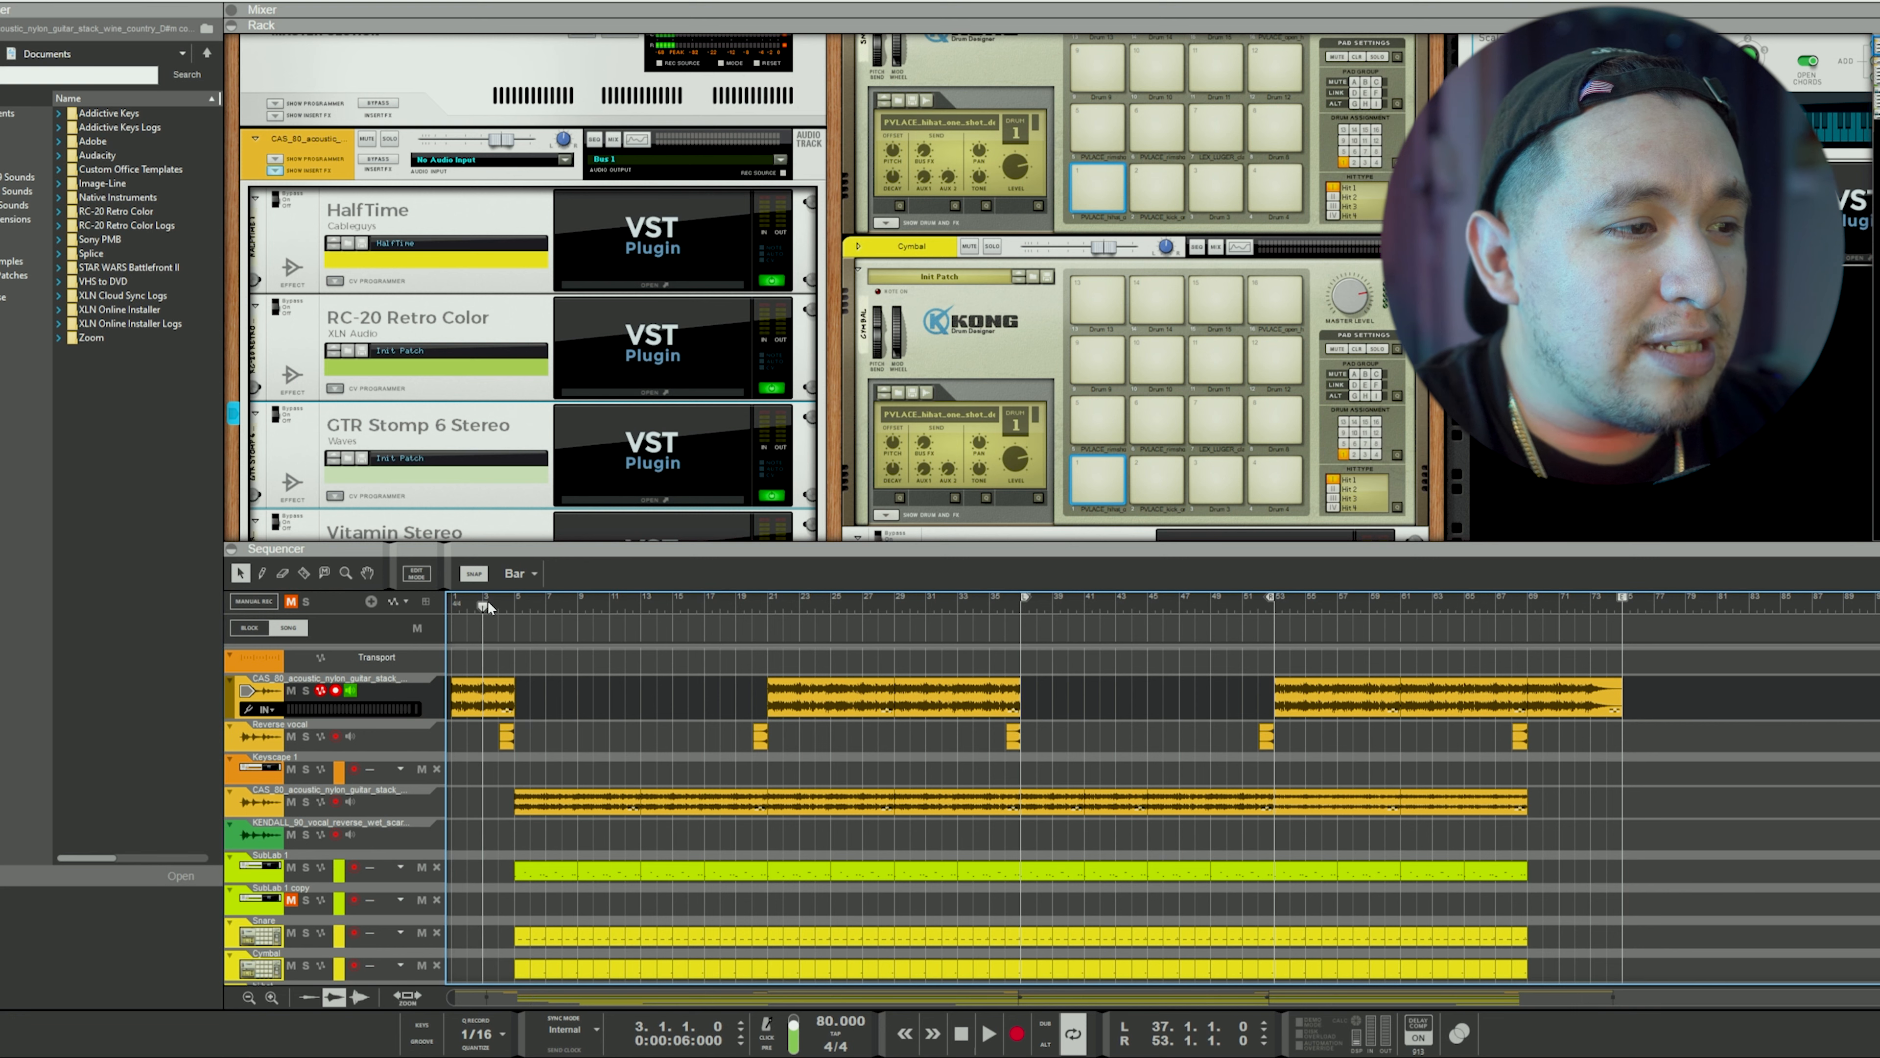
pyautogui.moveTo(488, 600); pyautogui.dragTo(521, 614)
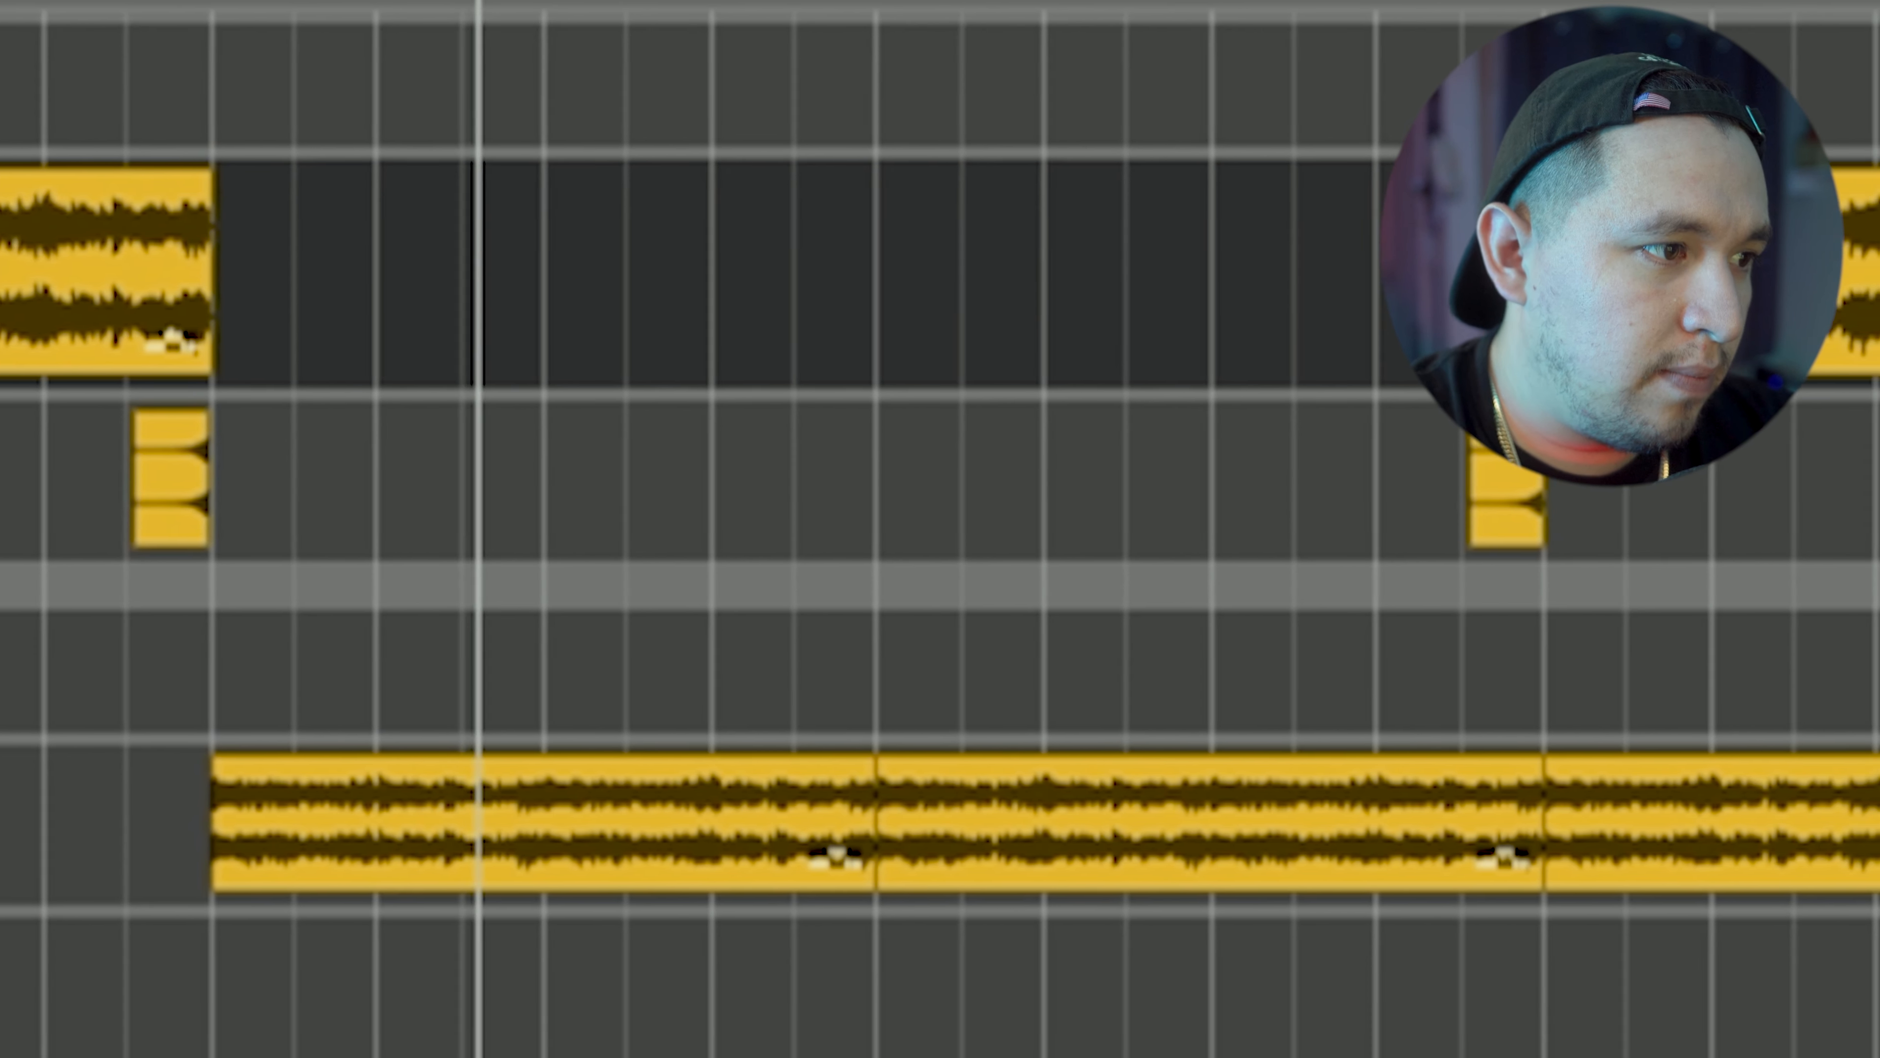
pyautogui.click(7, 822)
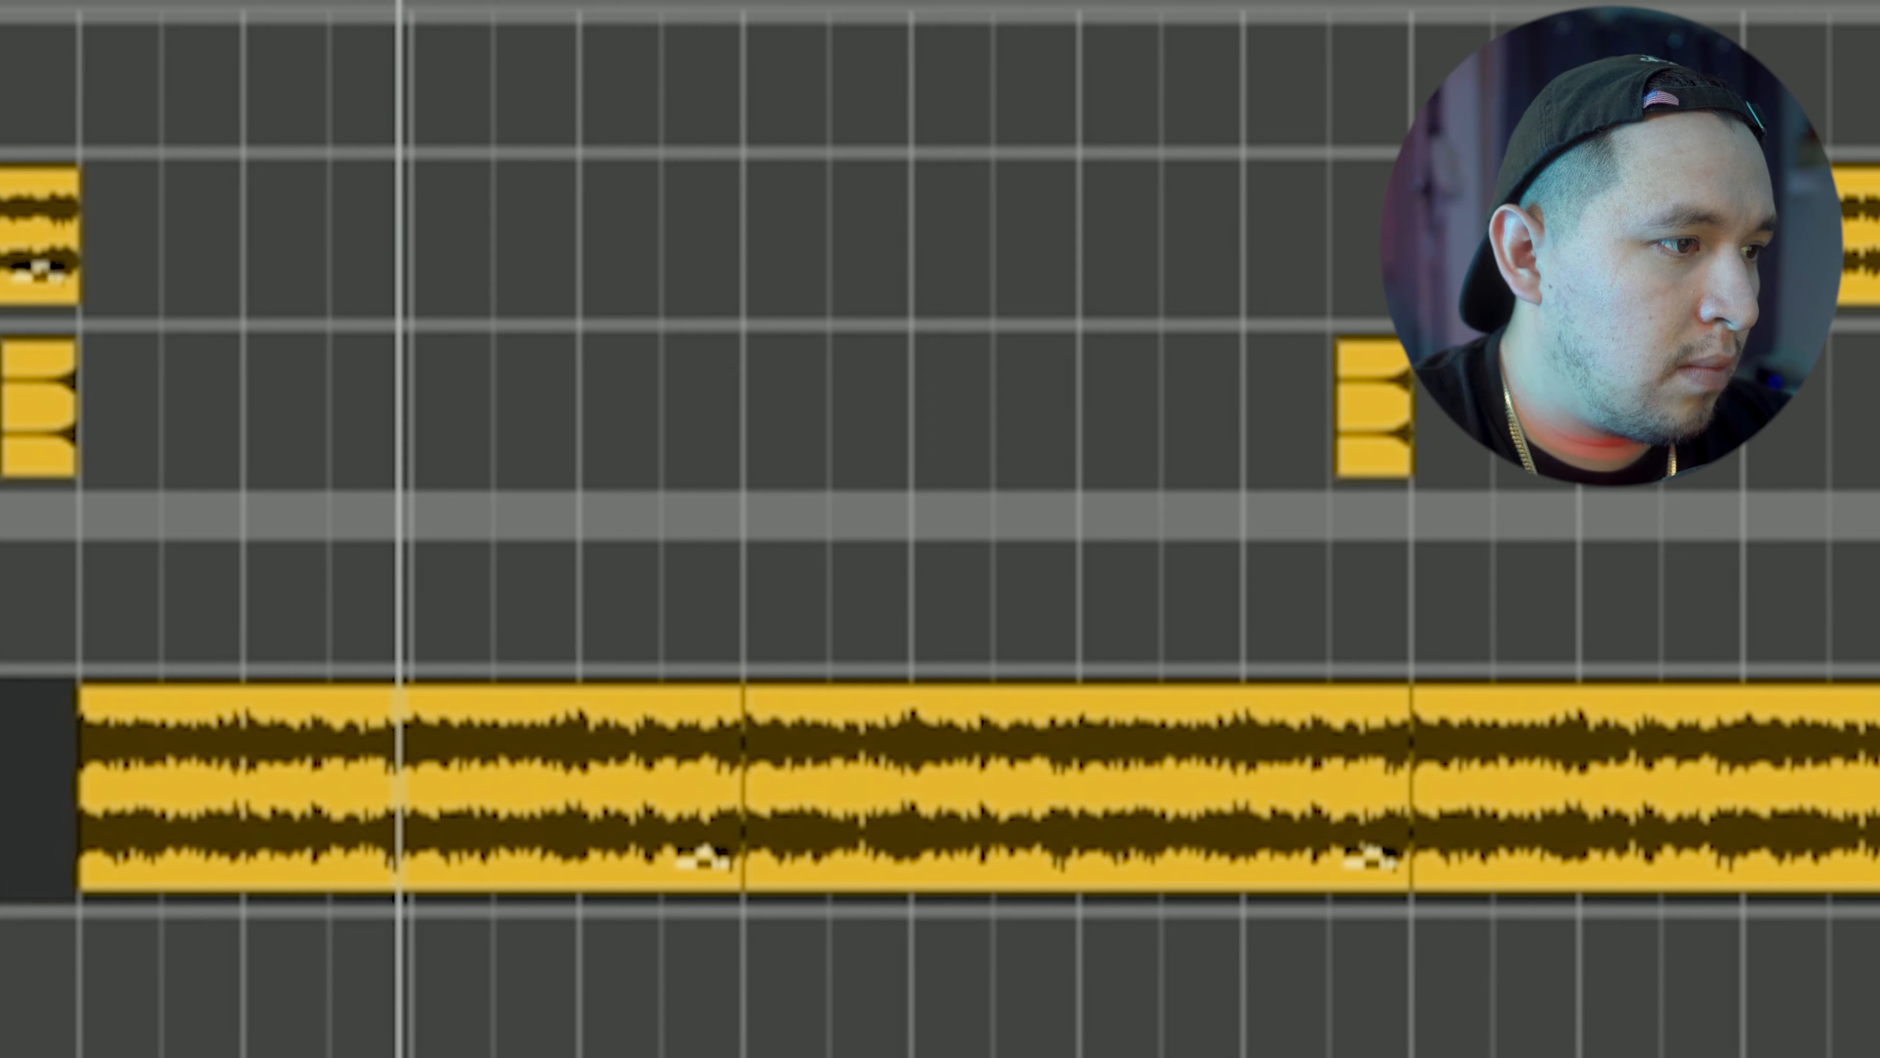
pyautogui.press('space')
# Step: Open the J37 Stereo tape effect on the selected guitar track, review its settings, and close it
pyautogui.scroll(-2, 549, 272)
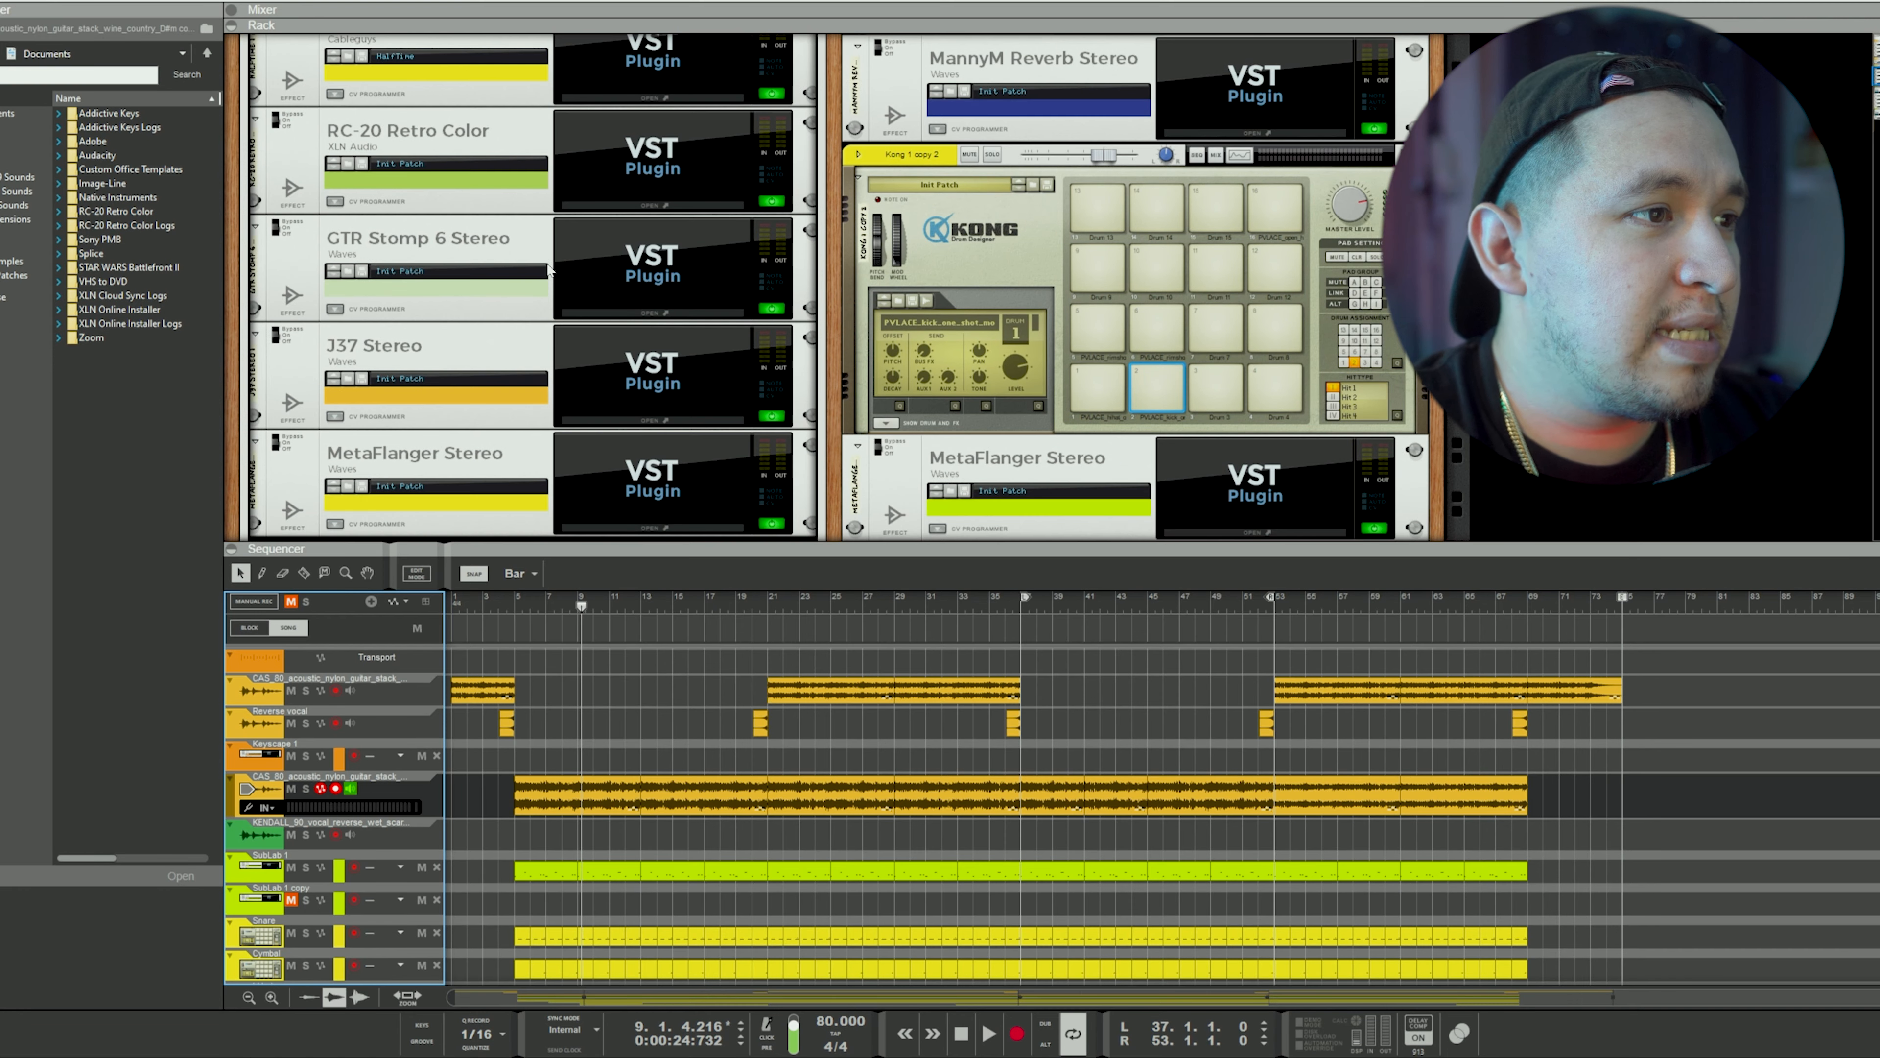
pyautogui.scroll(-1, 666, 417)
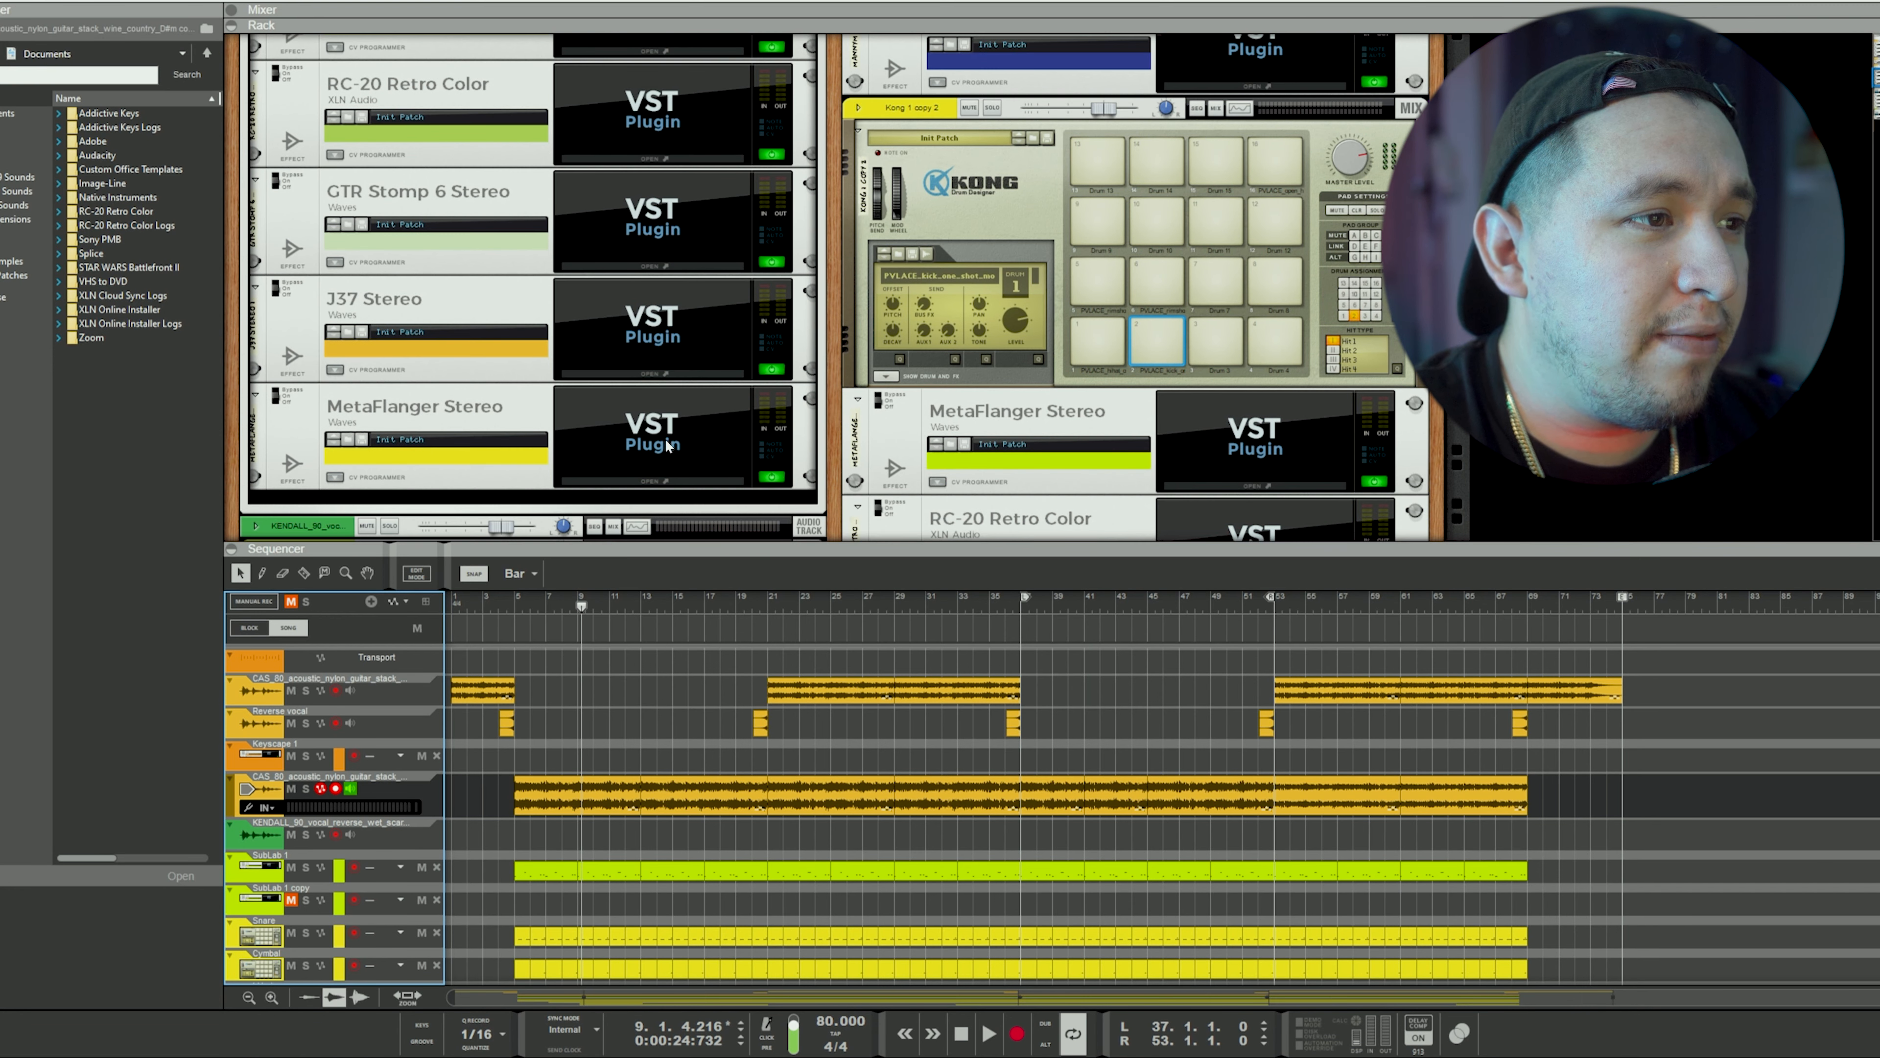
pyautogui.click(694, 370)
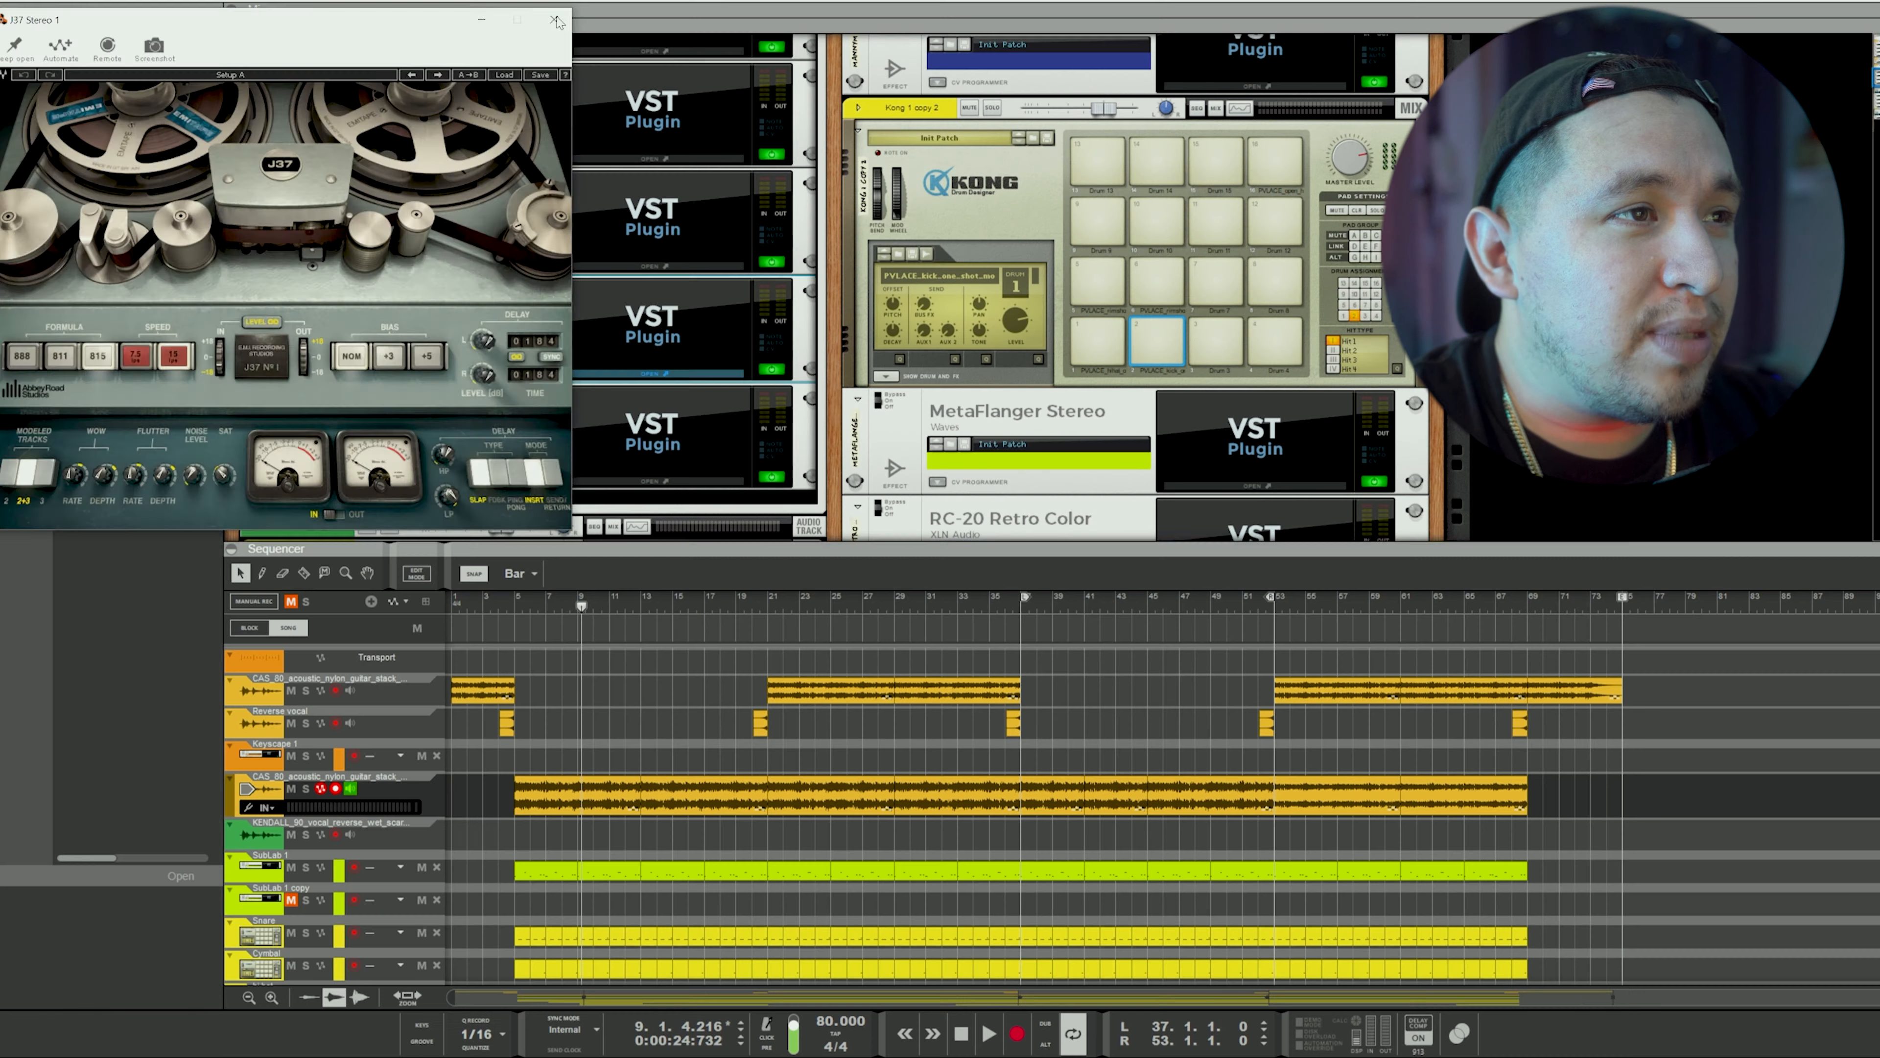
pyautogui.click(555, 19)
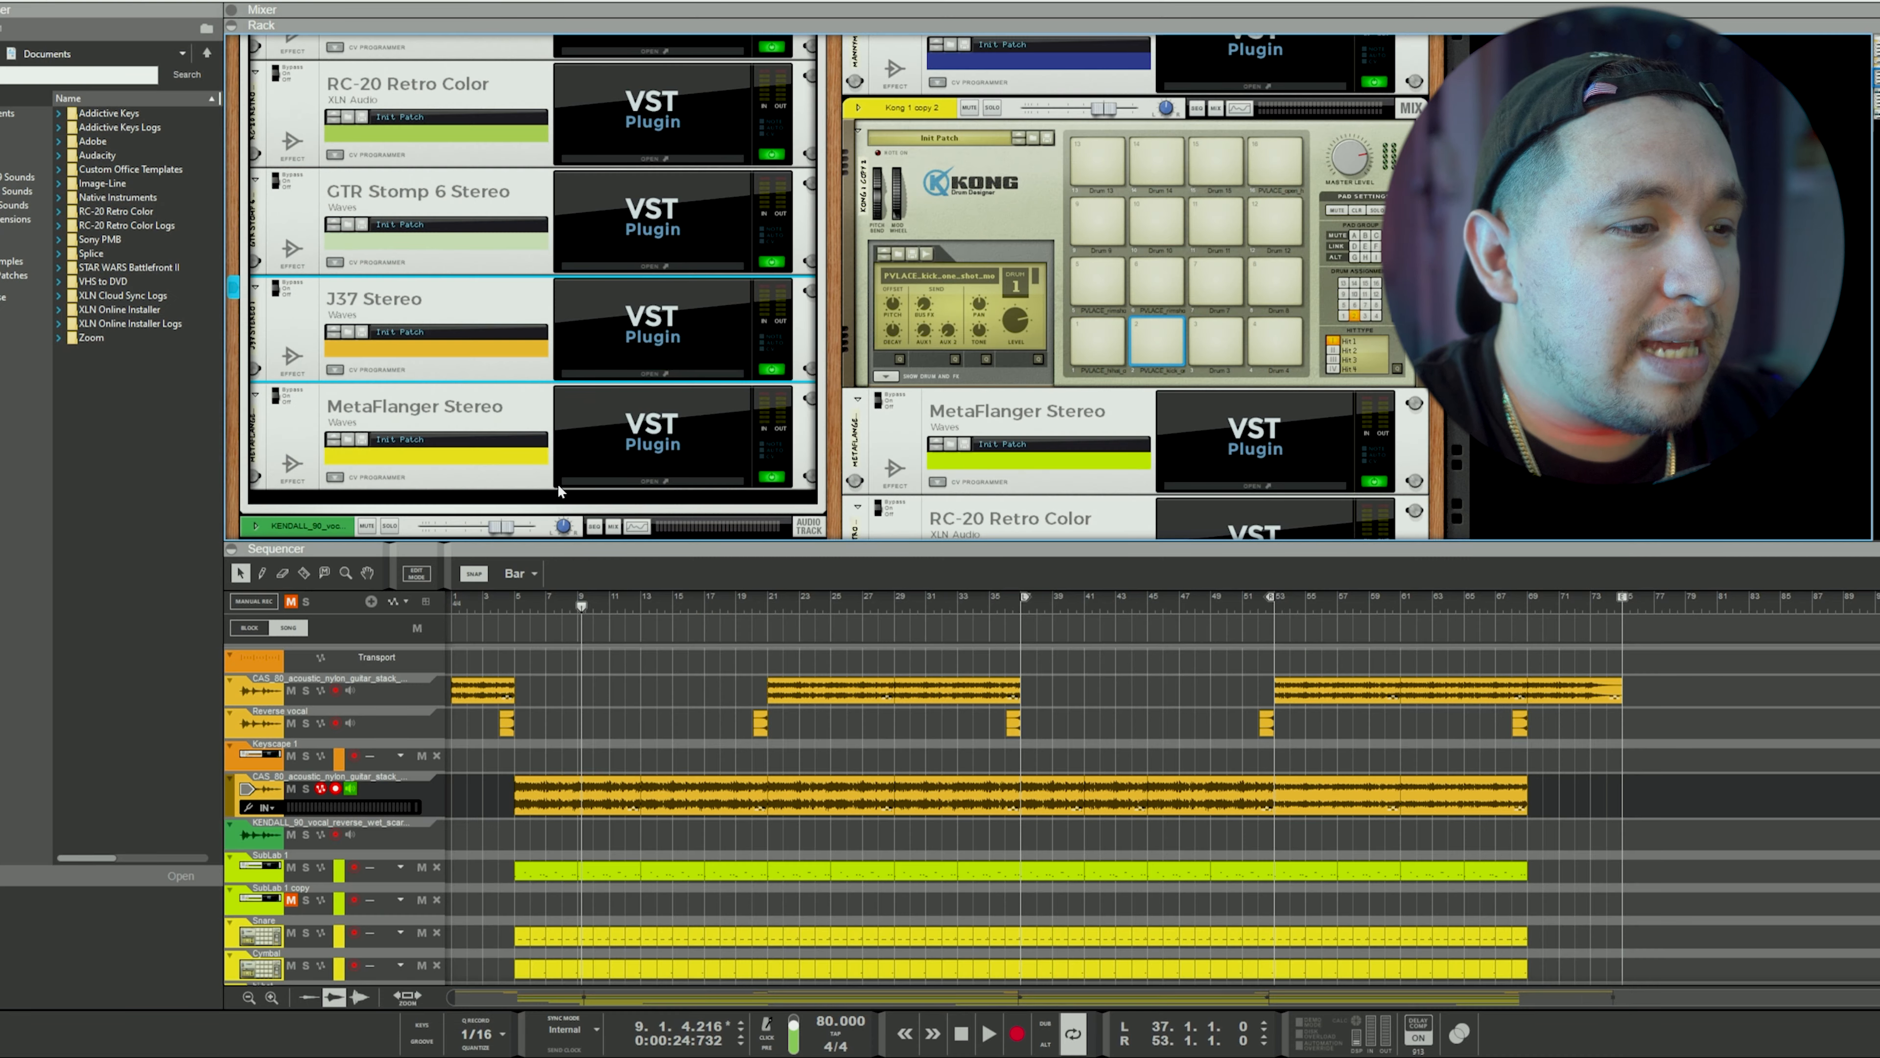
pyautogui.scroll(-2, 598, 753)
pyautogui.scroll(2, 586, 743)
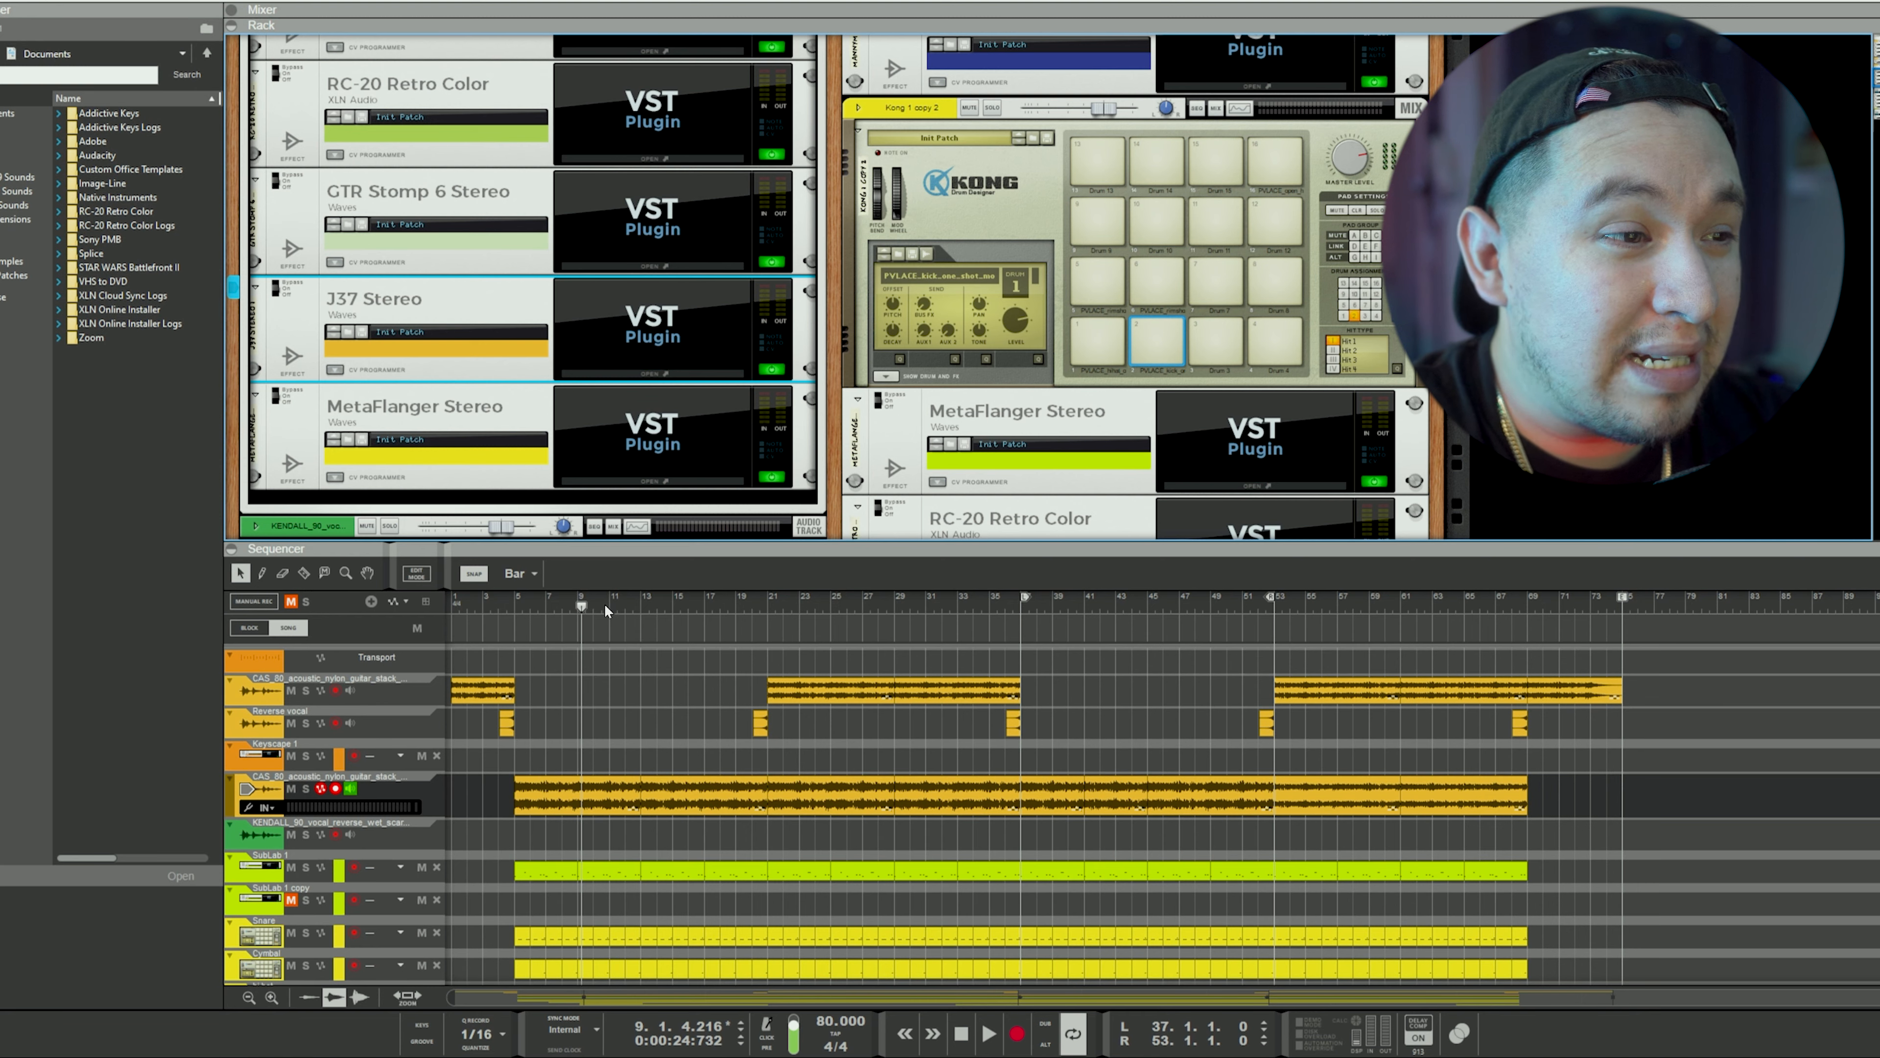
# Step: Play the upper acoustic guitar track soloed from bar 21, and turn its solo off
pyautogui.moveTo(587, 605); pyautogui.dragTo(604, 602)
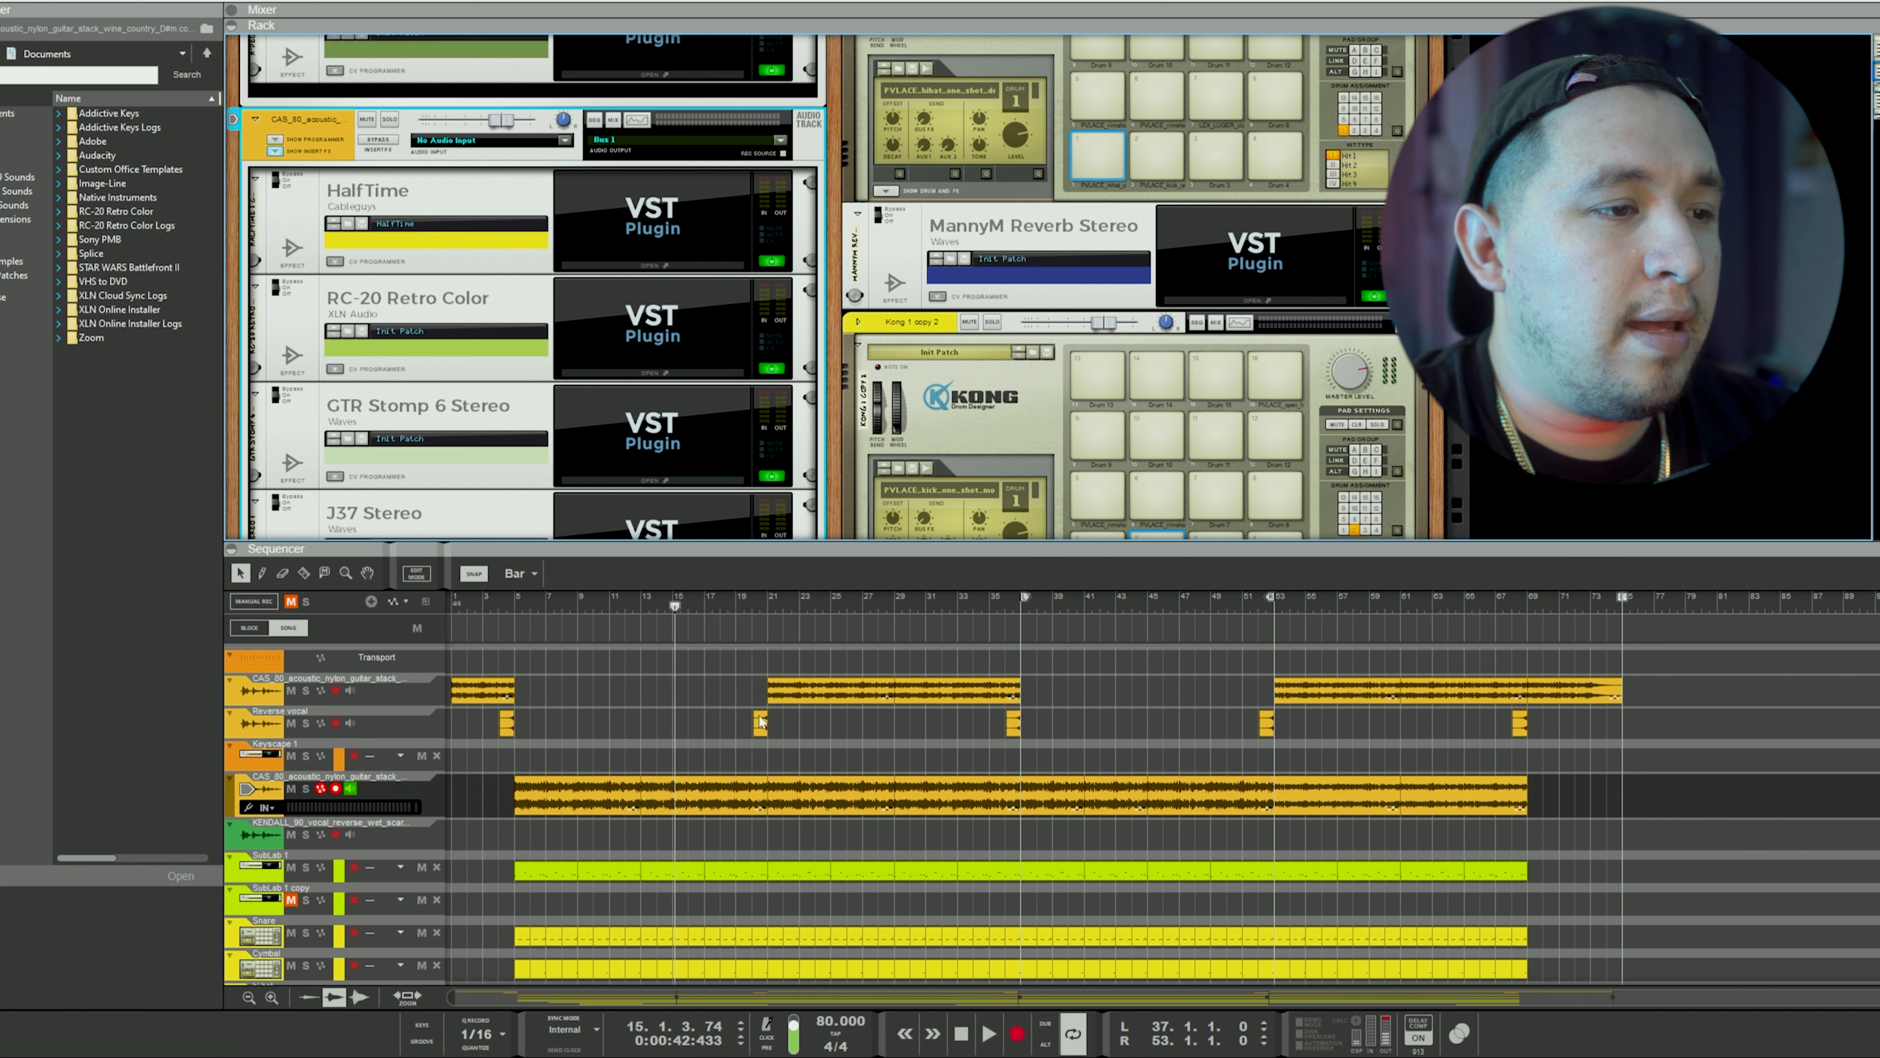
pyautogui.moveTo(676, 607); pyautogui.dragTo(768, 630)
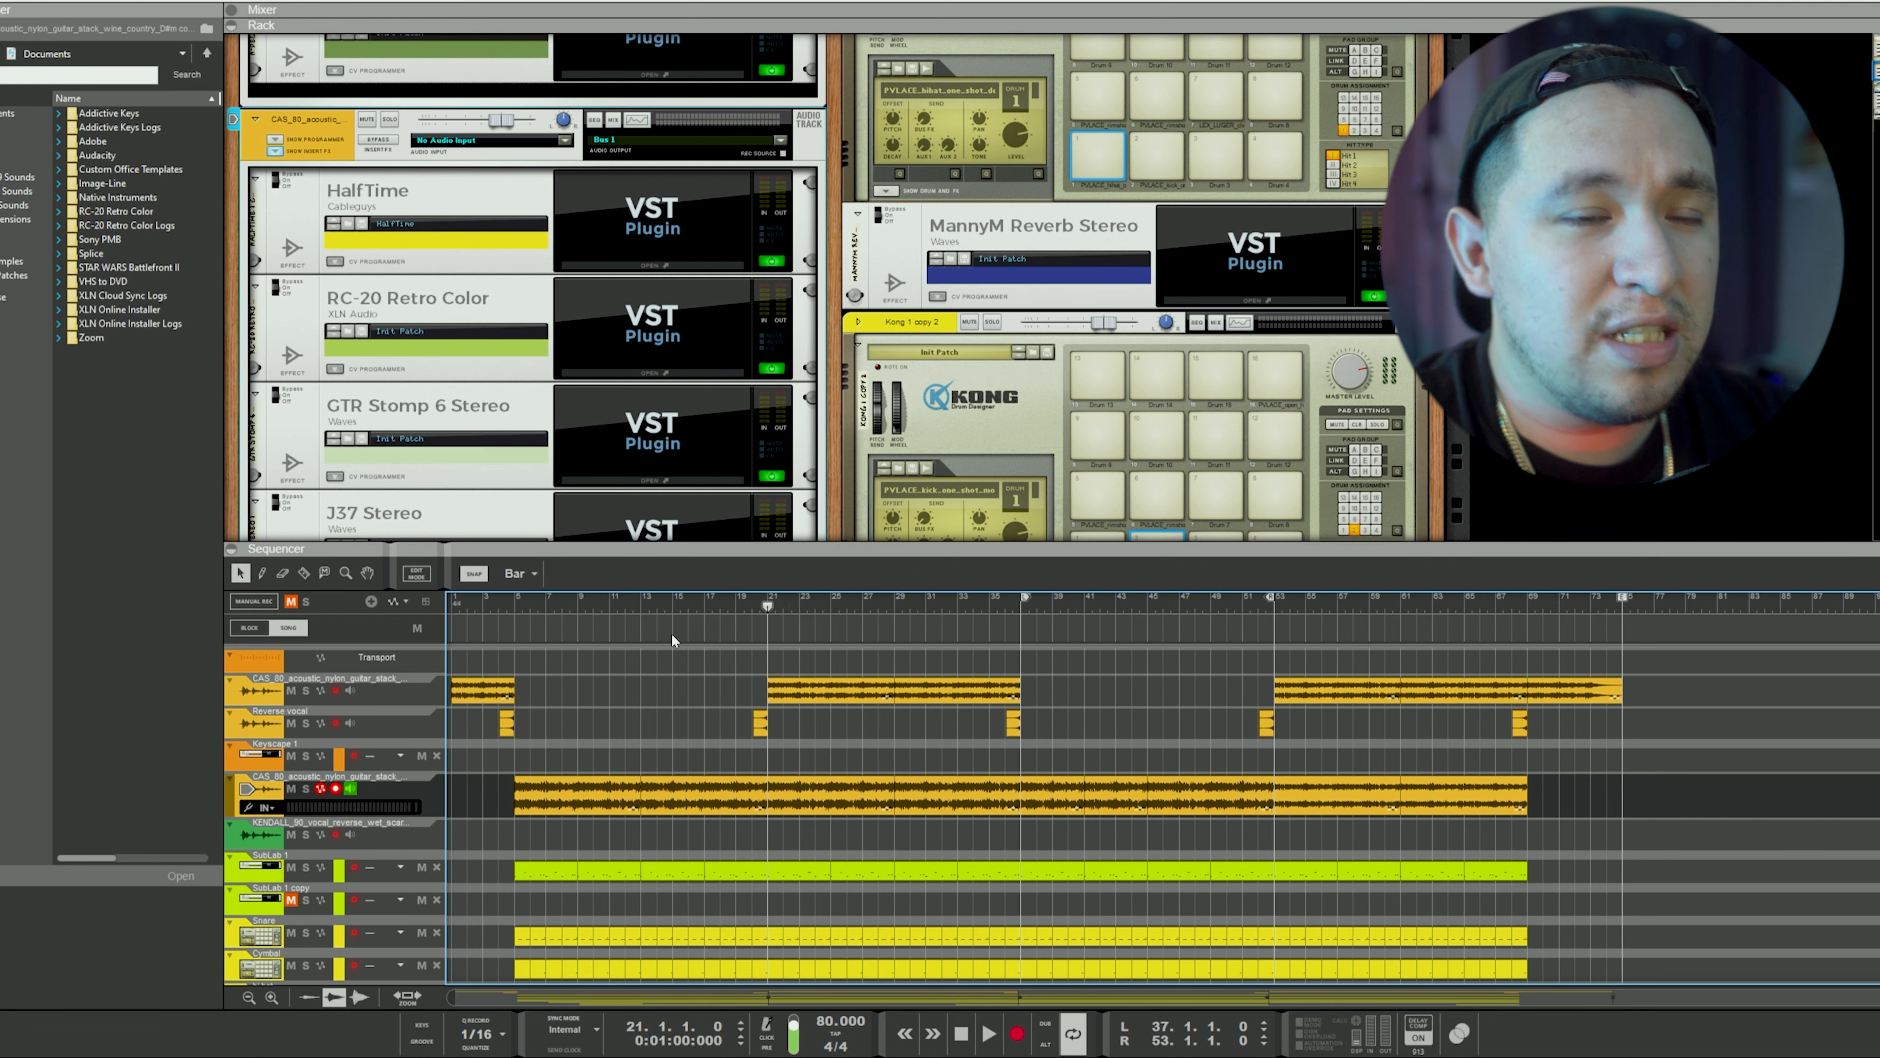
pyautogui.click(306, 691)
pyautogui.press('space')
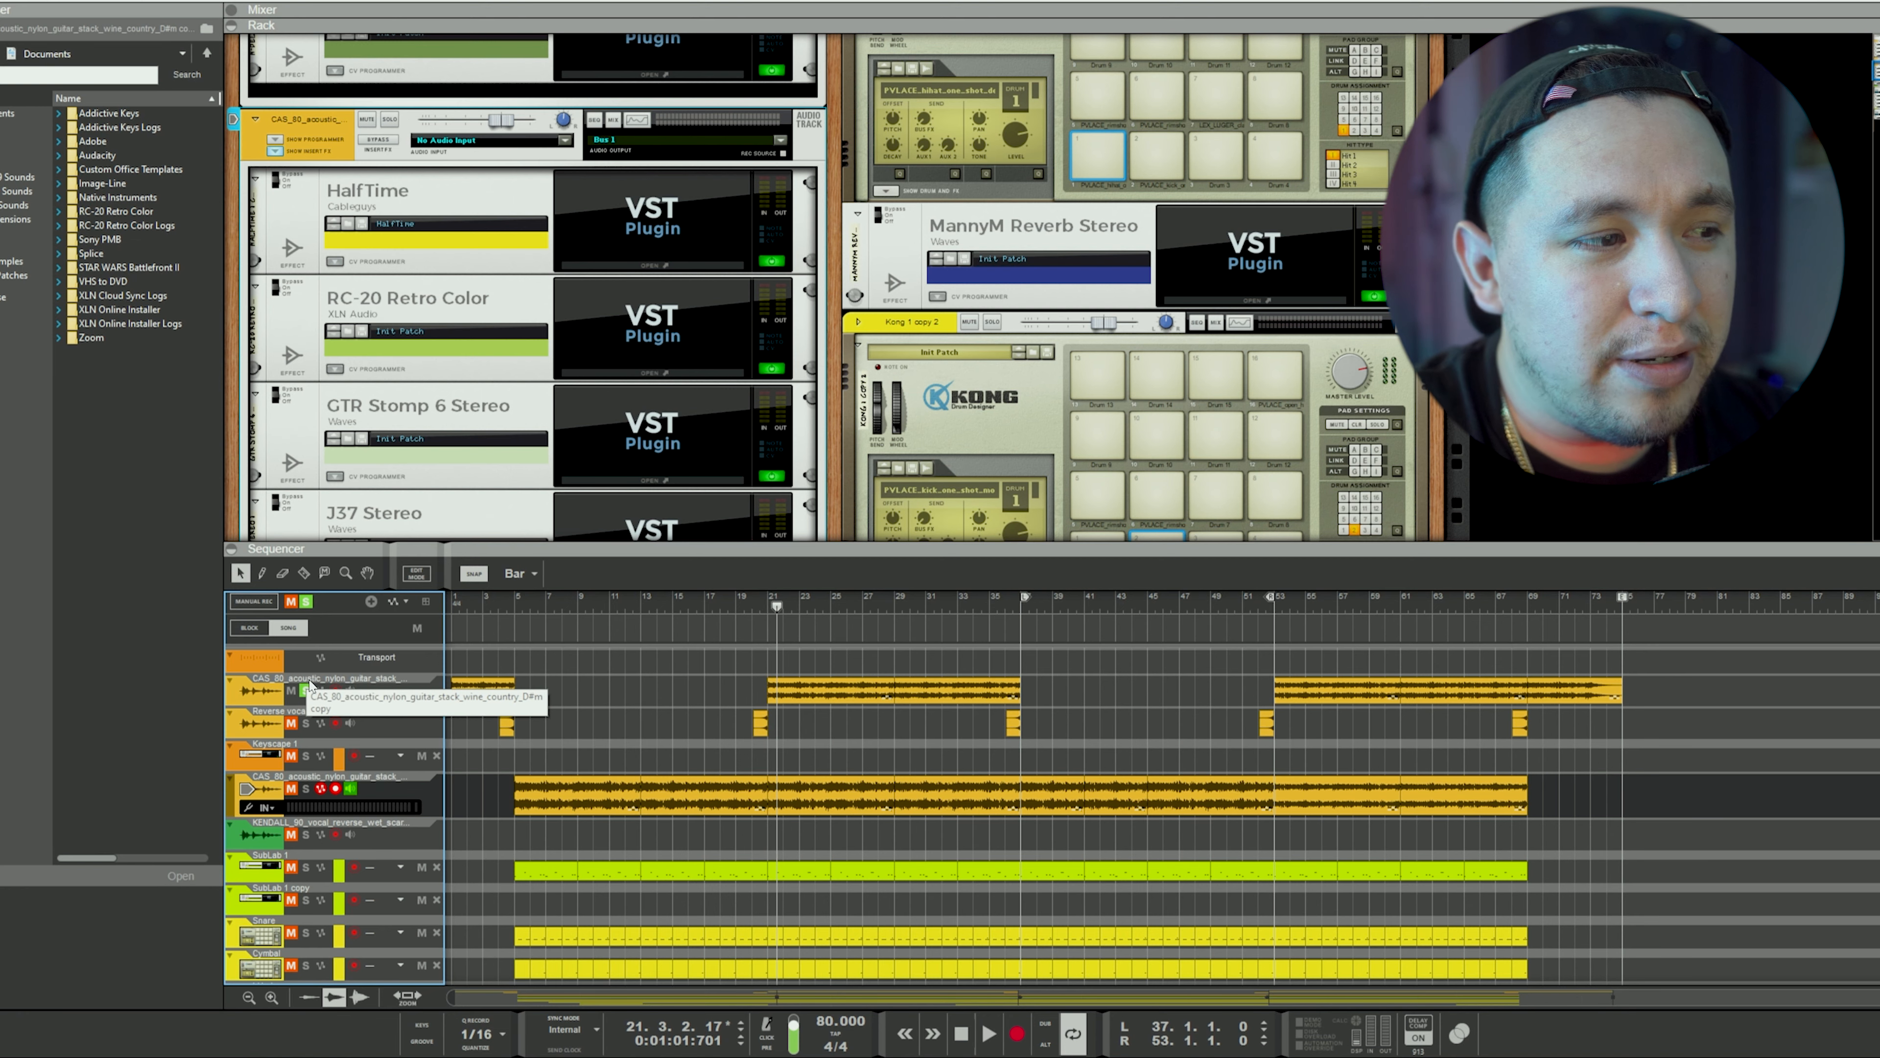
pyautogui.click(305, 690)
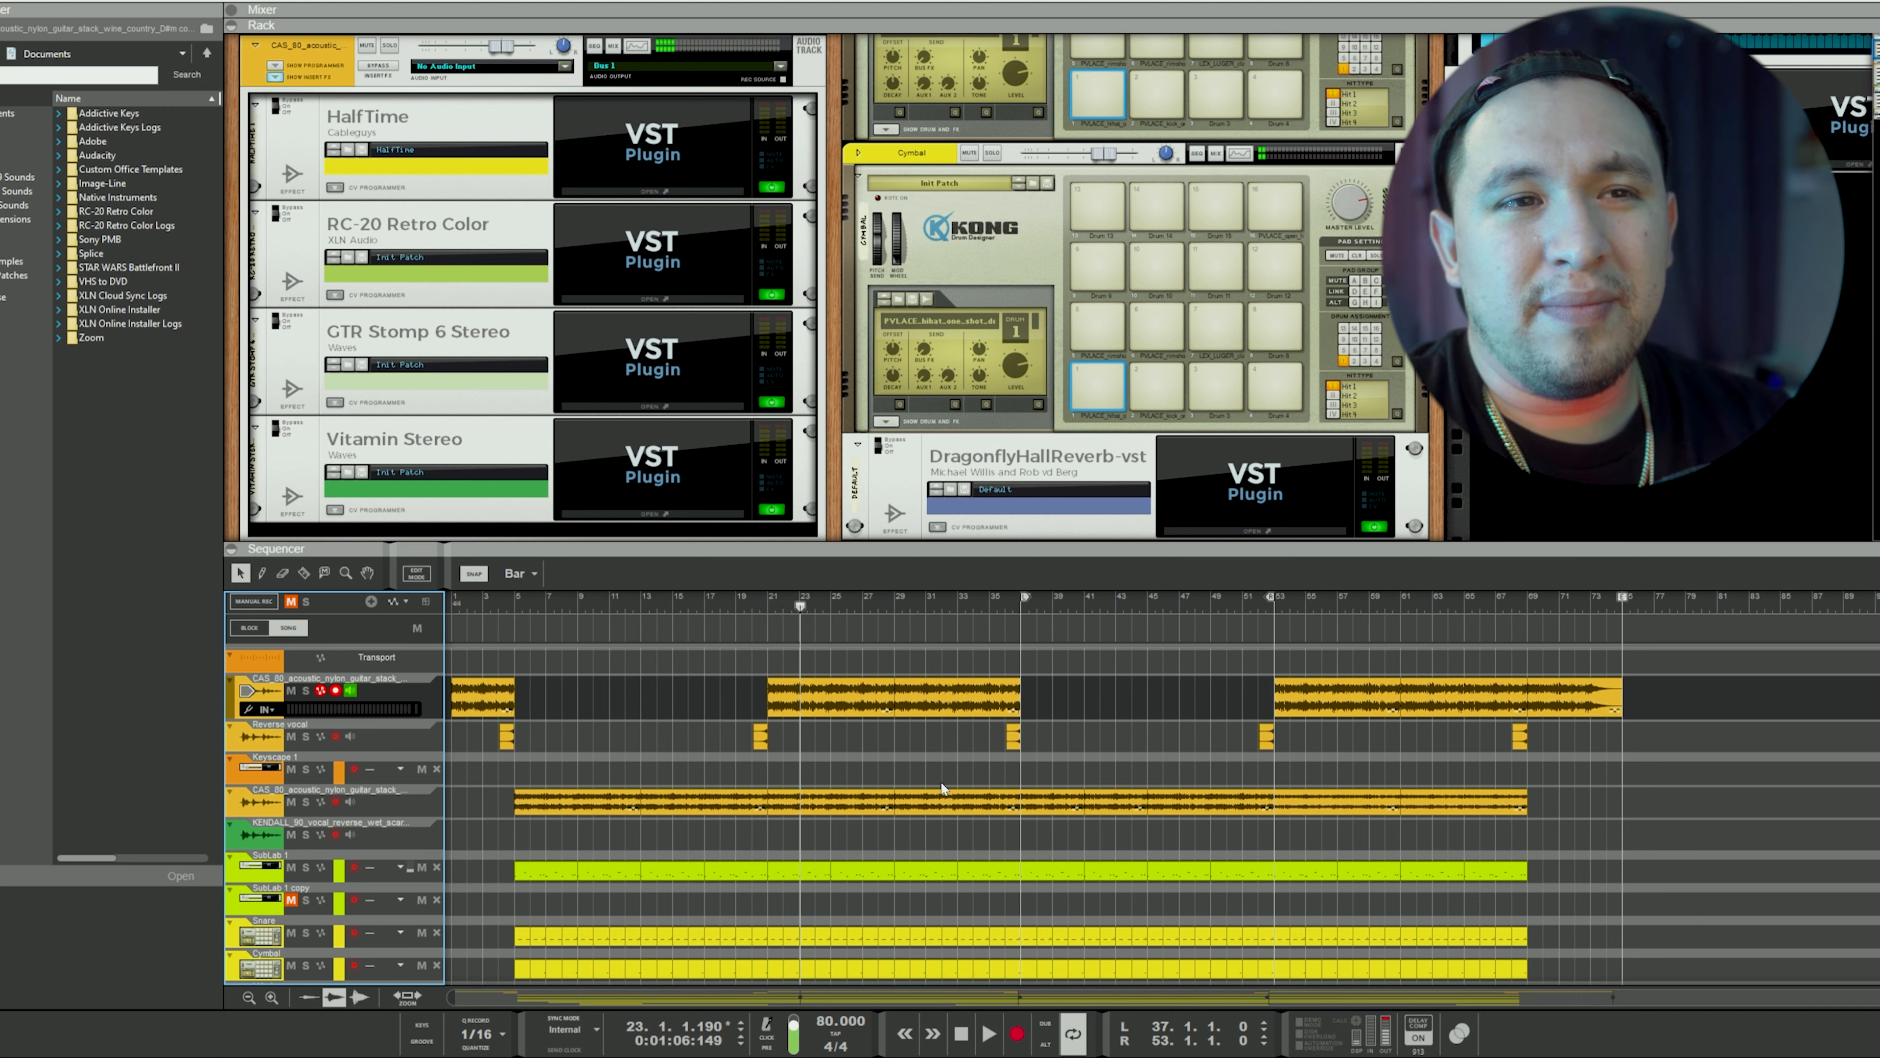
pyautogui.click(1078, 710)
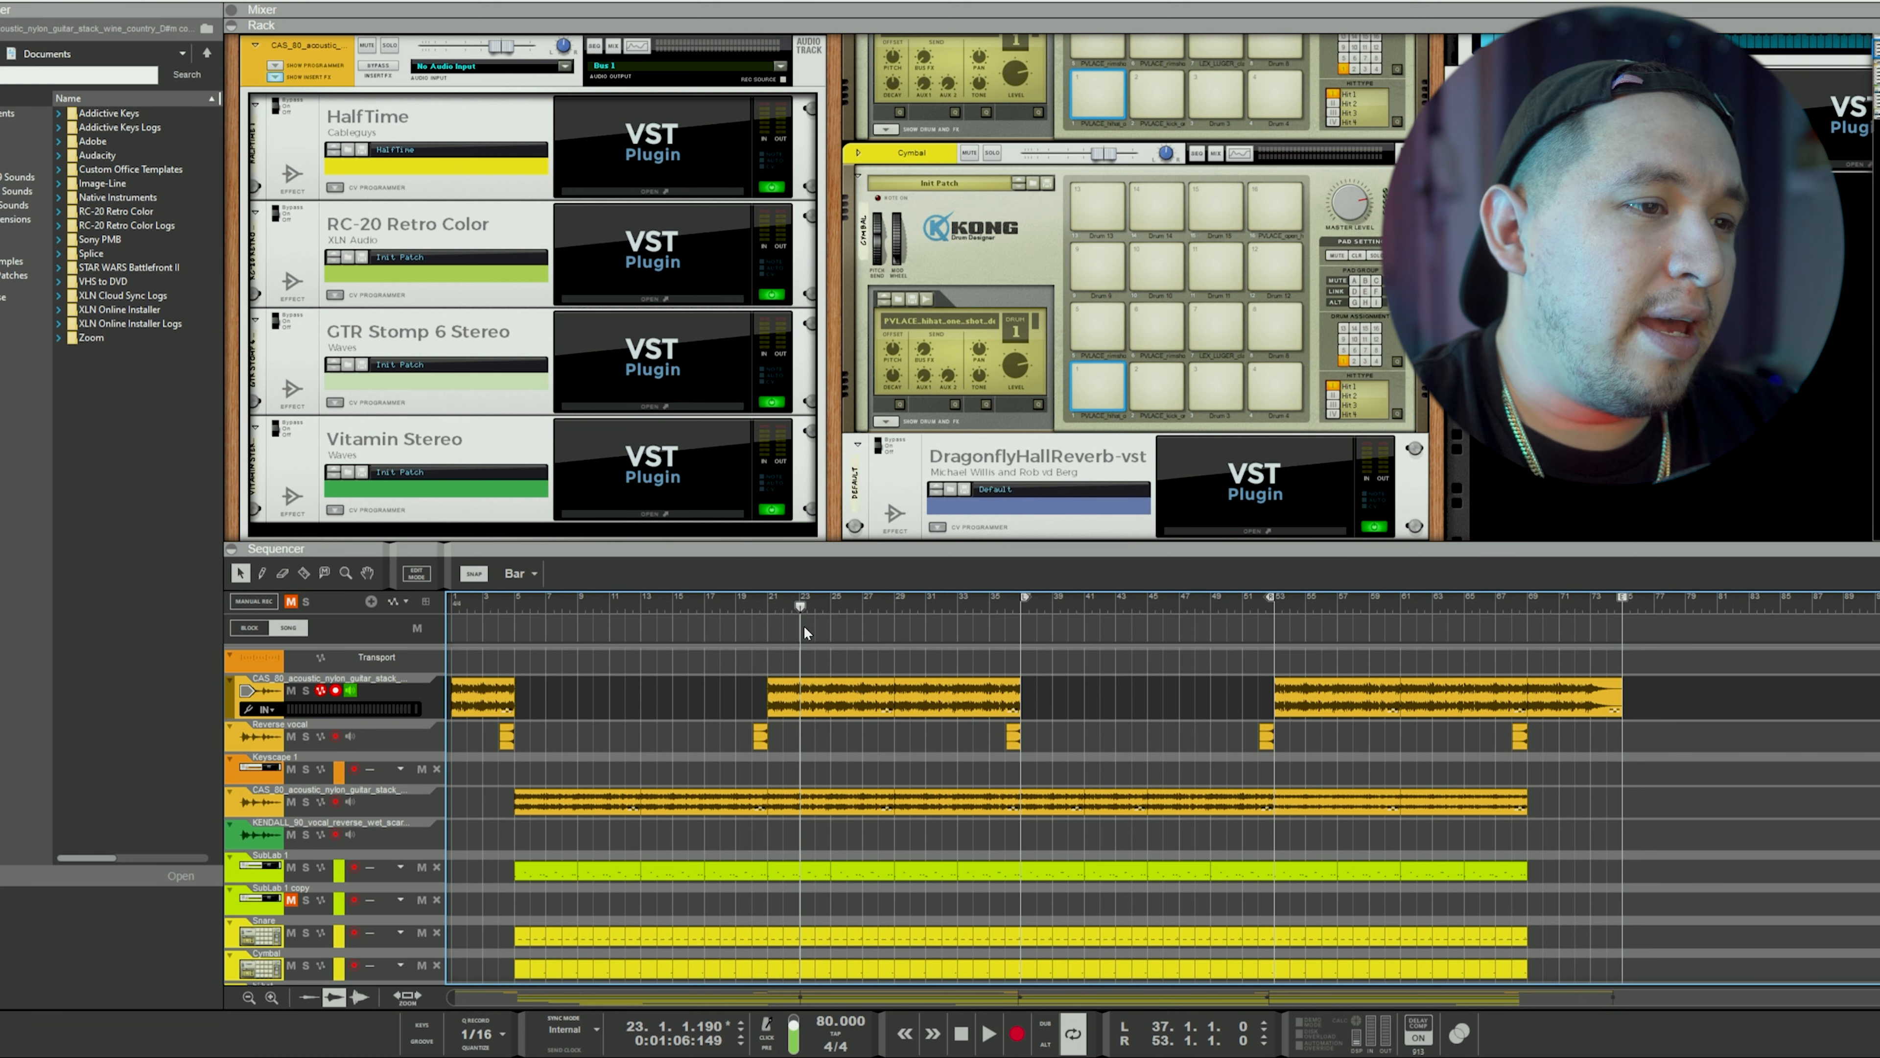
# Step: Return the playhead to bar 5 and bring the SubLab 1 track's devices into view
pyautogui.moveTo(800, 607)
pyautogui.mouseDown()
pyautogui.moveTo(495, 723)
pyautogui.moveTo(514, 726)
pyautogui.mouseUp()
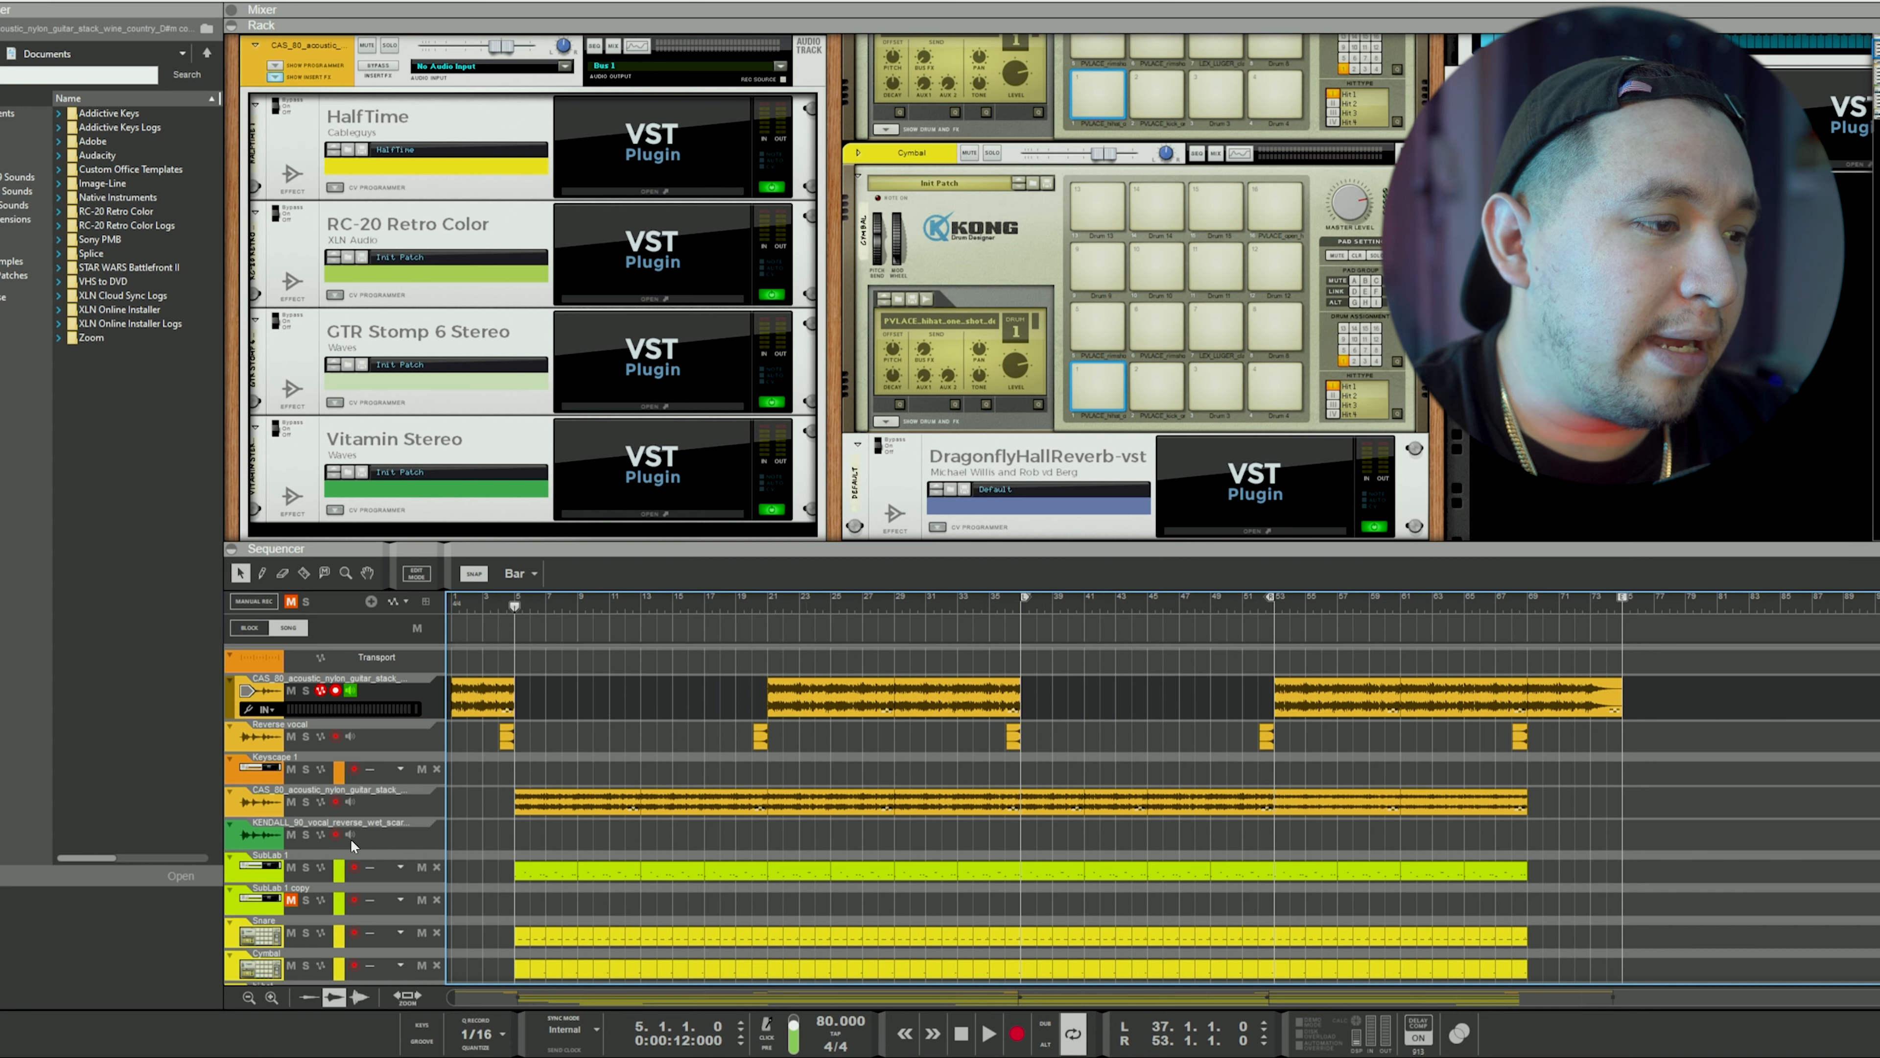
pyautogui.doubleClick(264, 878)
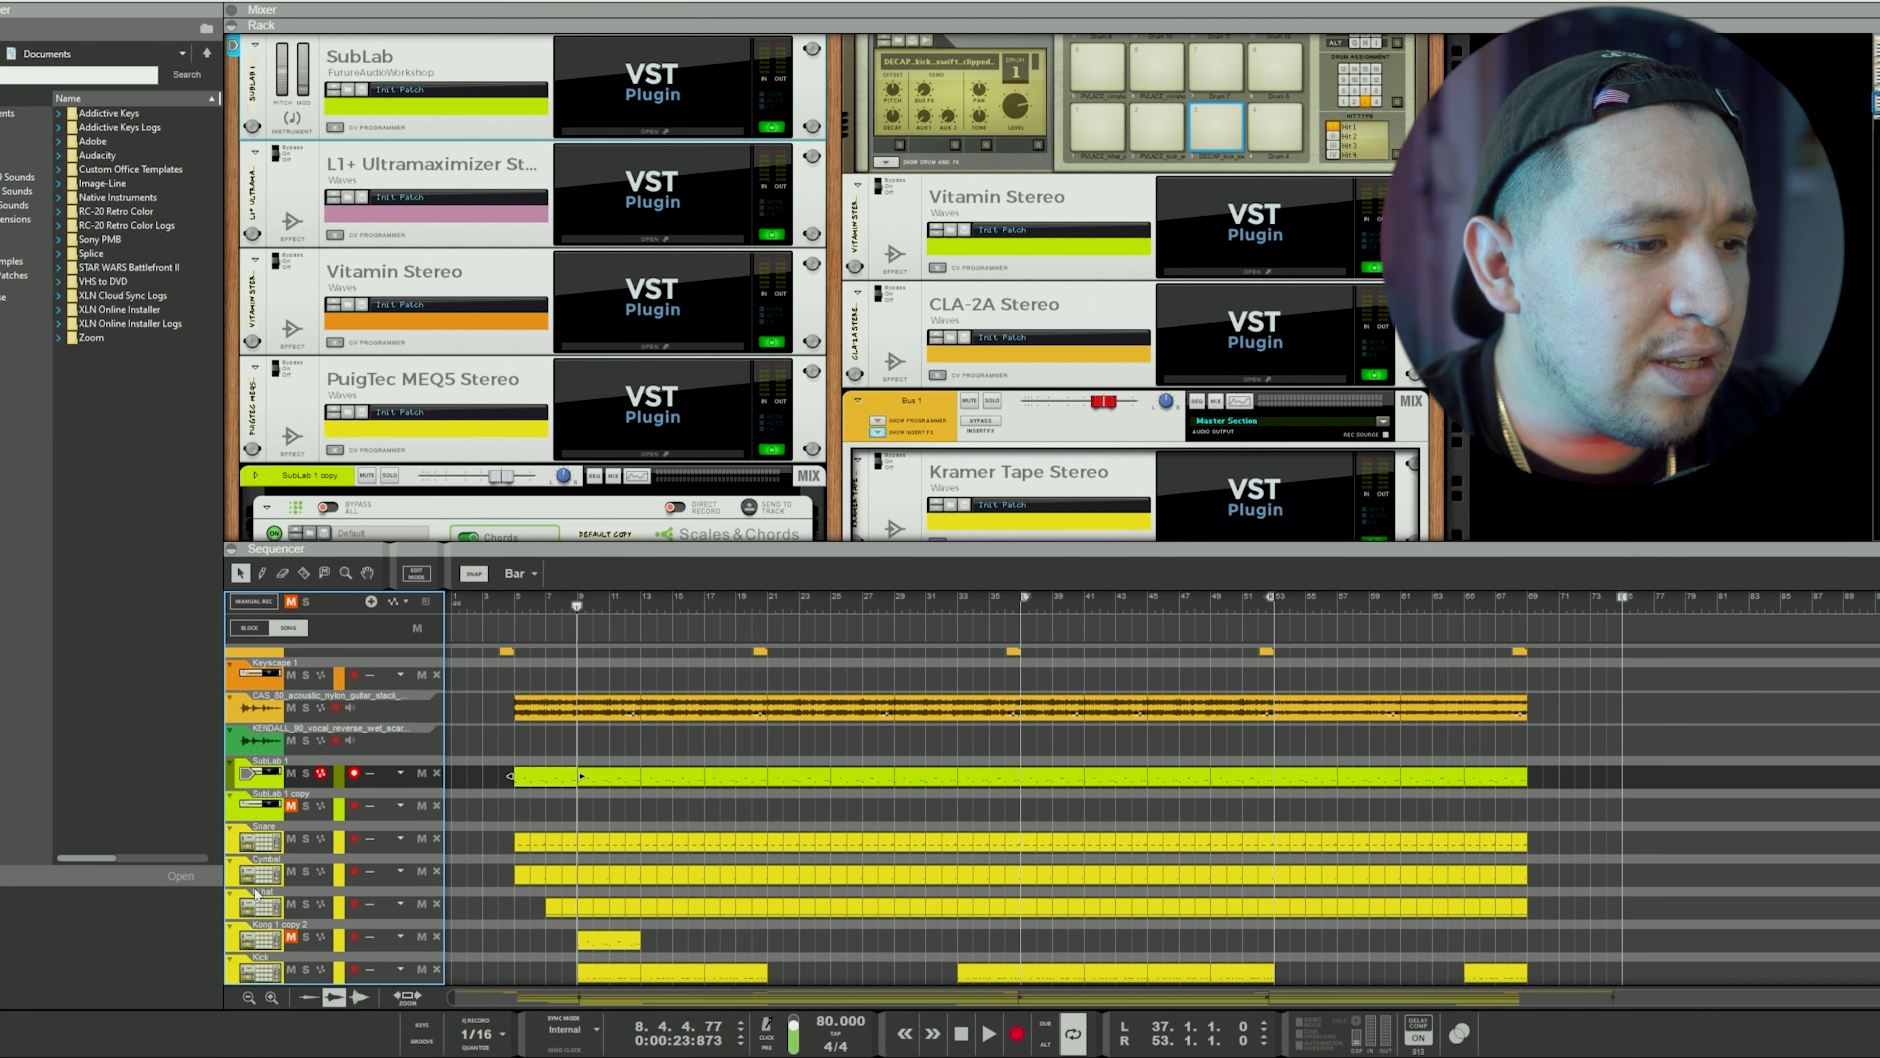
# Step: Open the Kick track's first clip, starting at bar 9, for note editing with its whole four-bar pattern in view
pyautogui.click(268, 974)
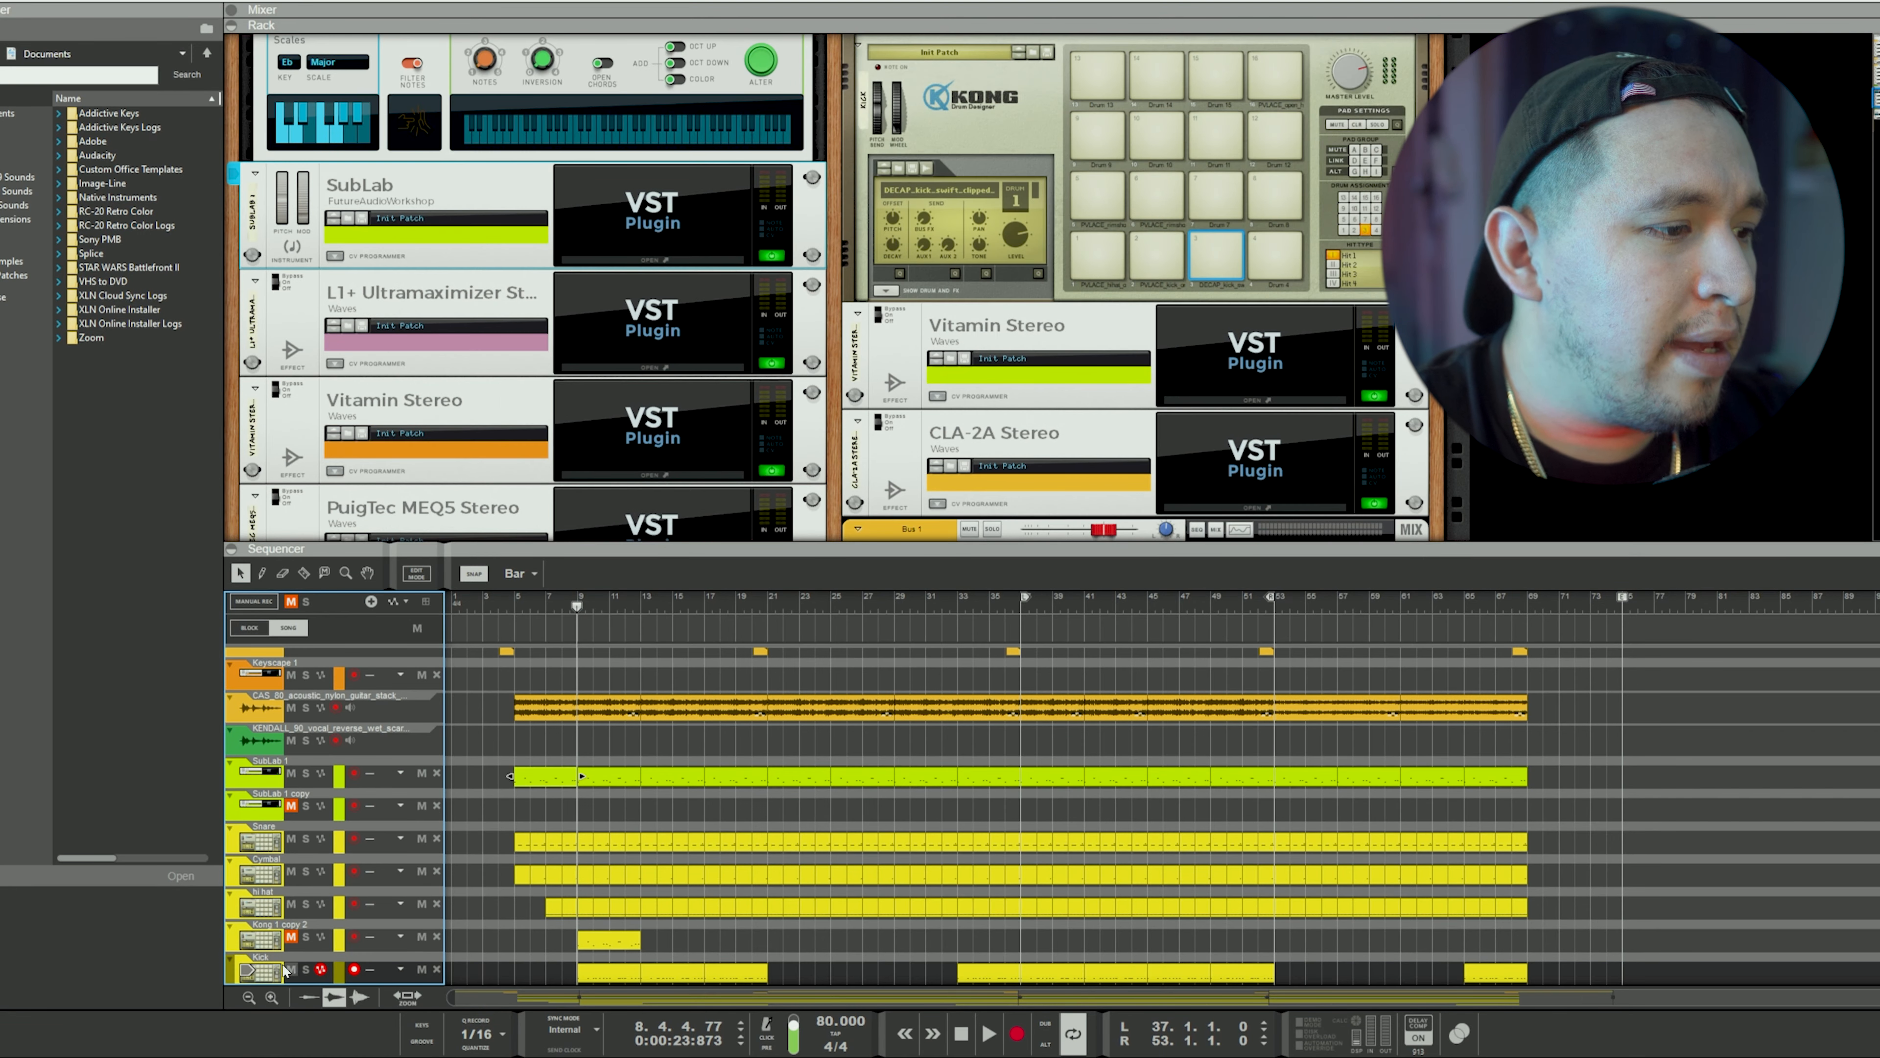
pyautogui.doubleClick(599, 977)
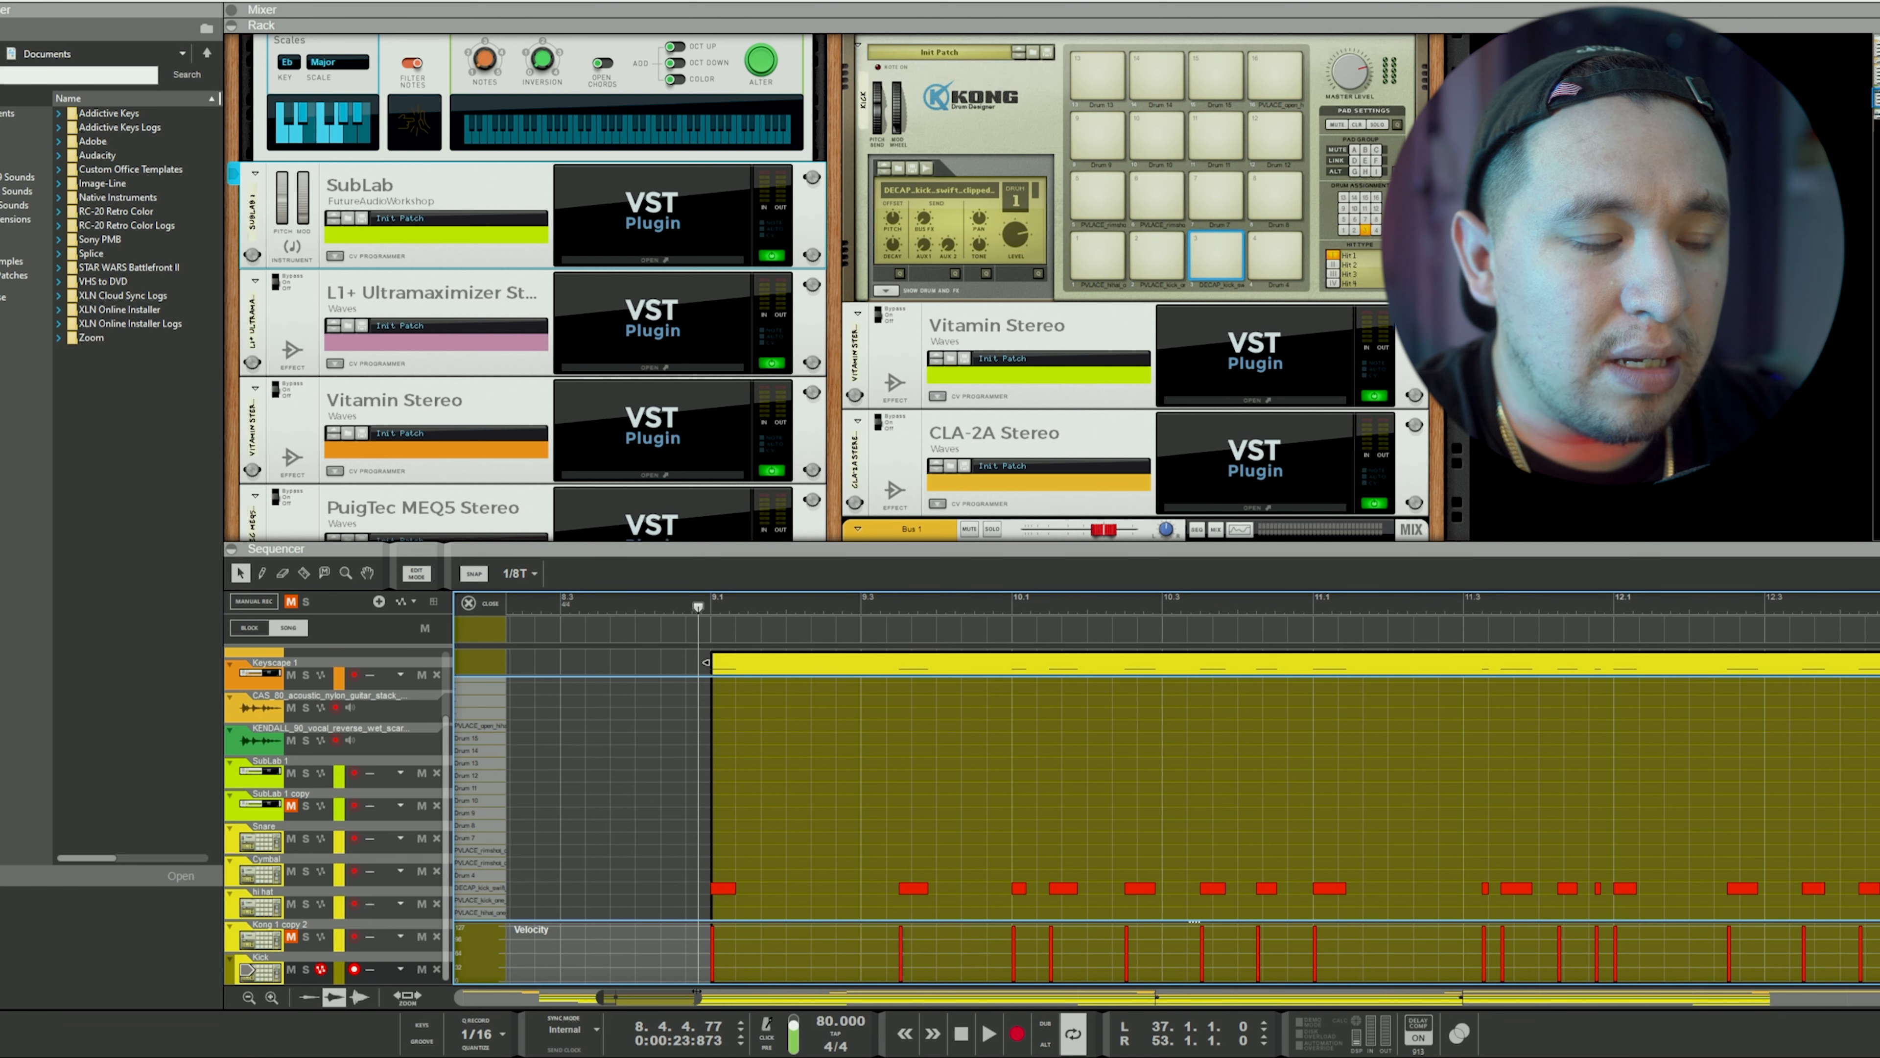
pyautogui.moveTo(696, 996); pyautogui.dragTo(758, 995)
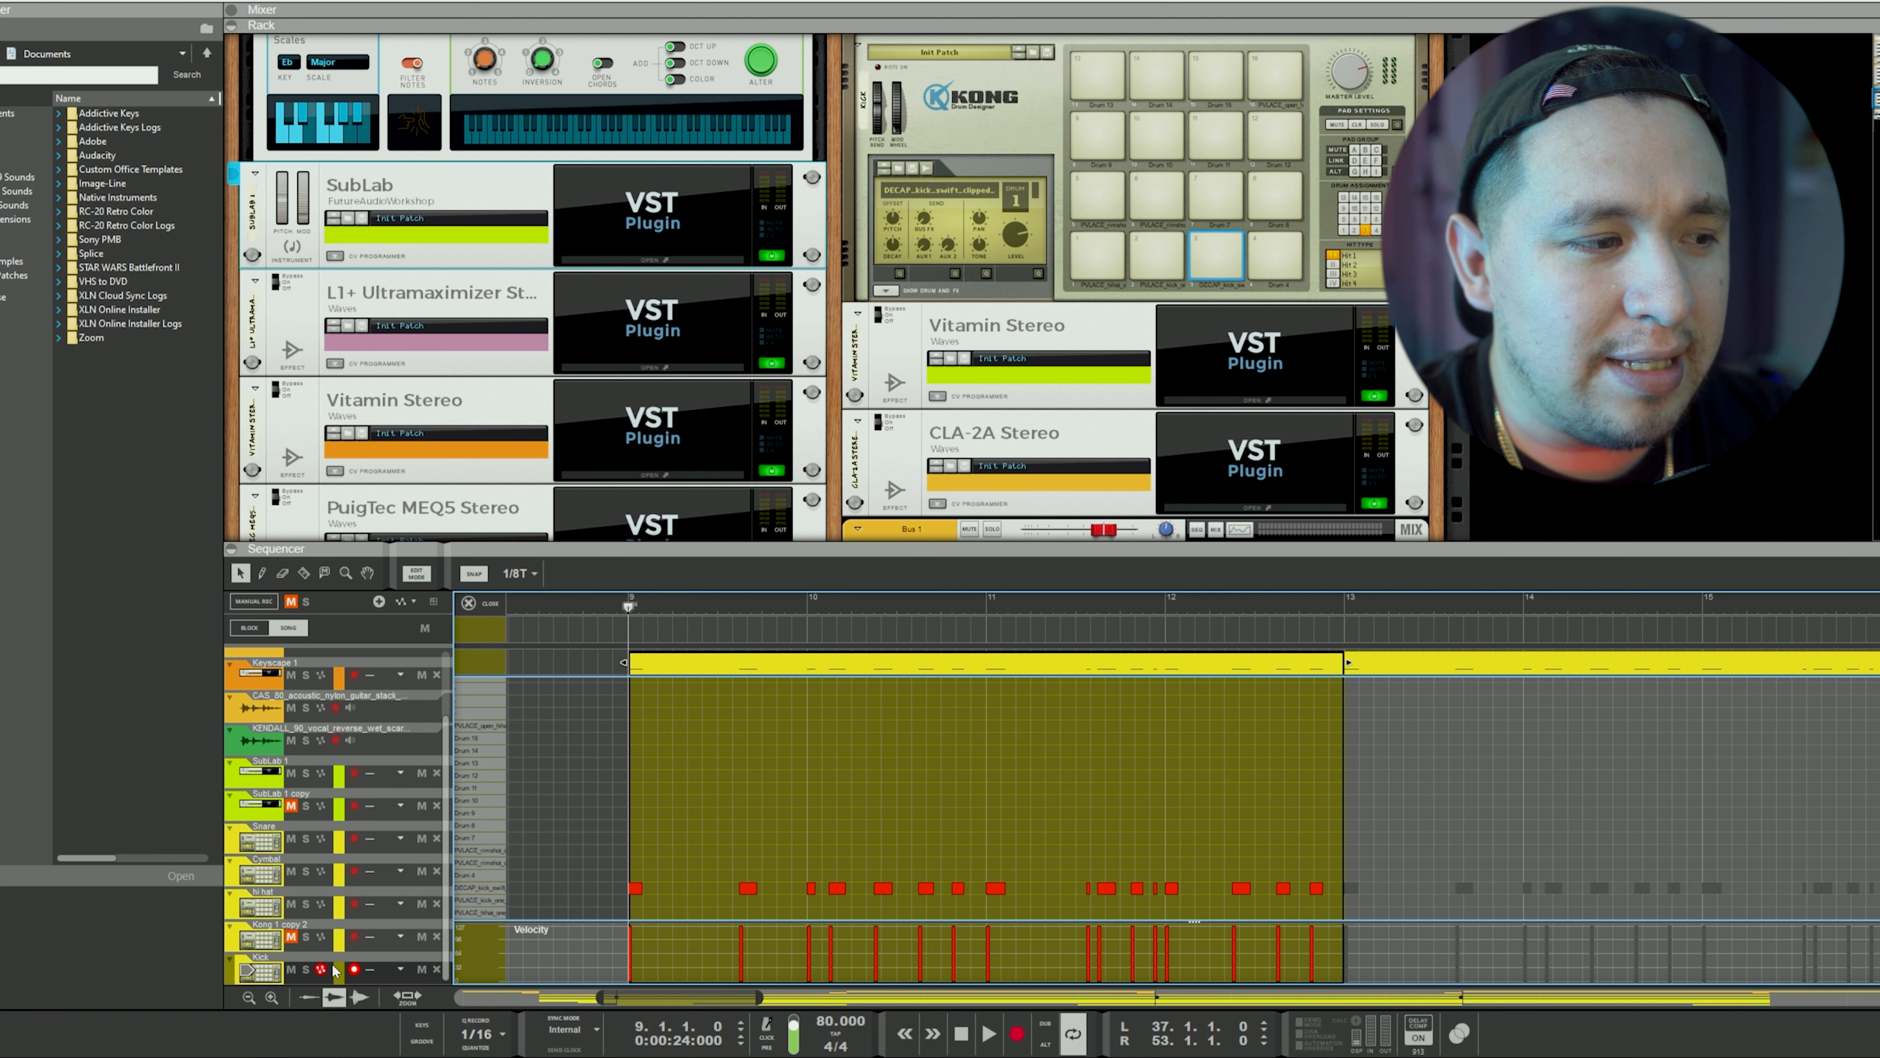
# Step: Play the kick pattern soloed from bar 9, turn its solo off, and return to the full arrangement
pyautogui.click(306, 969)
pyautogui.hotkey('ctrl', '1')
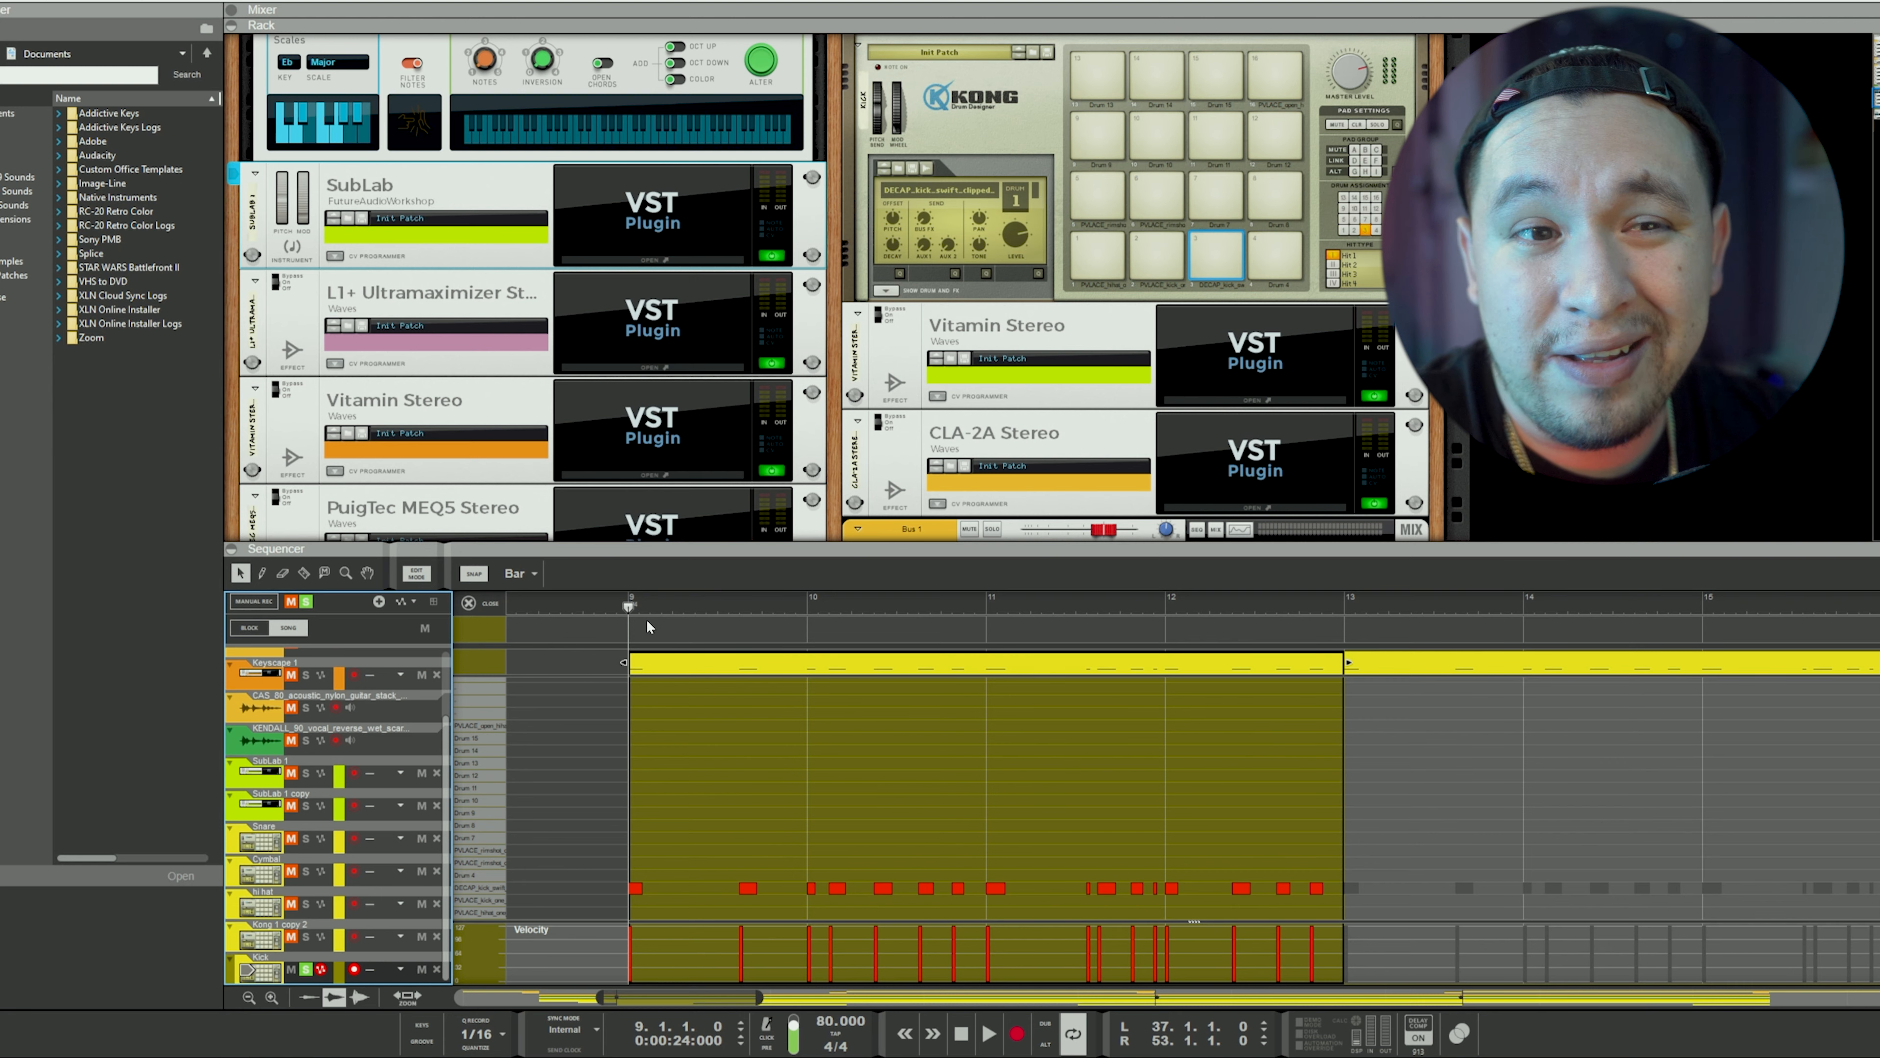
pyautogui.press('space')
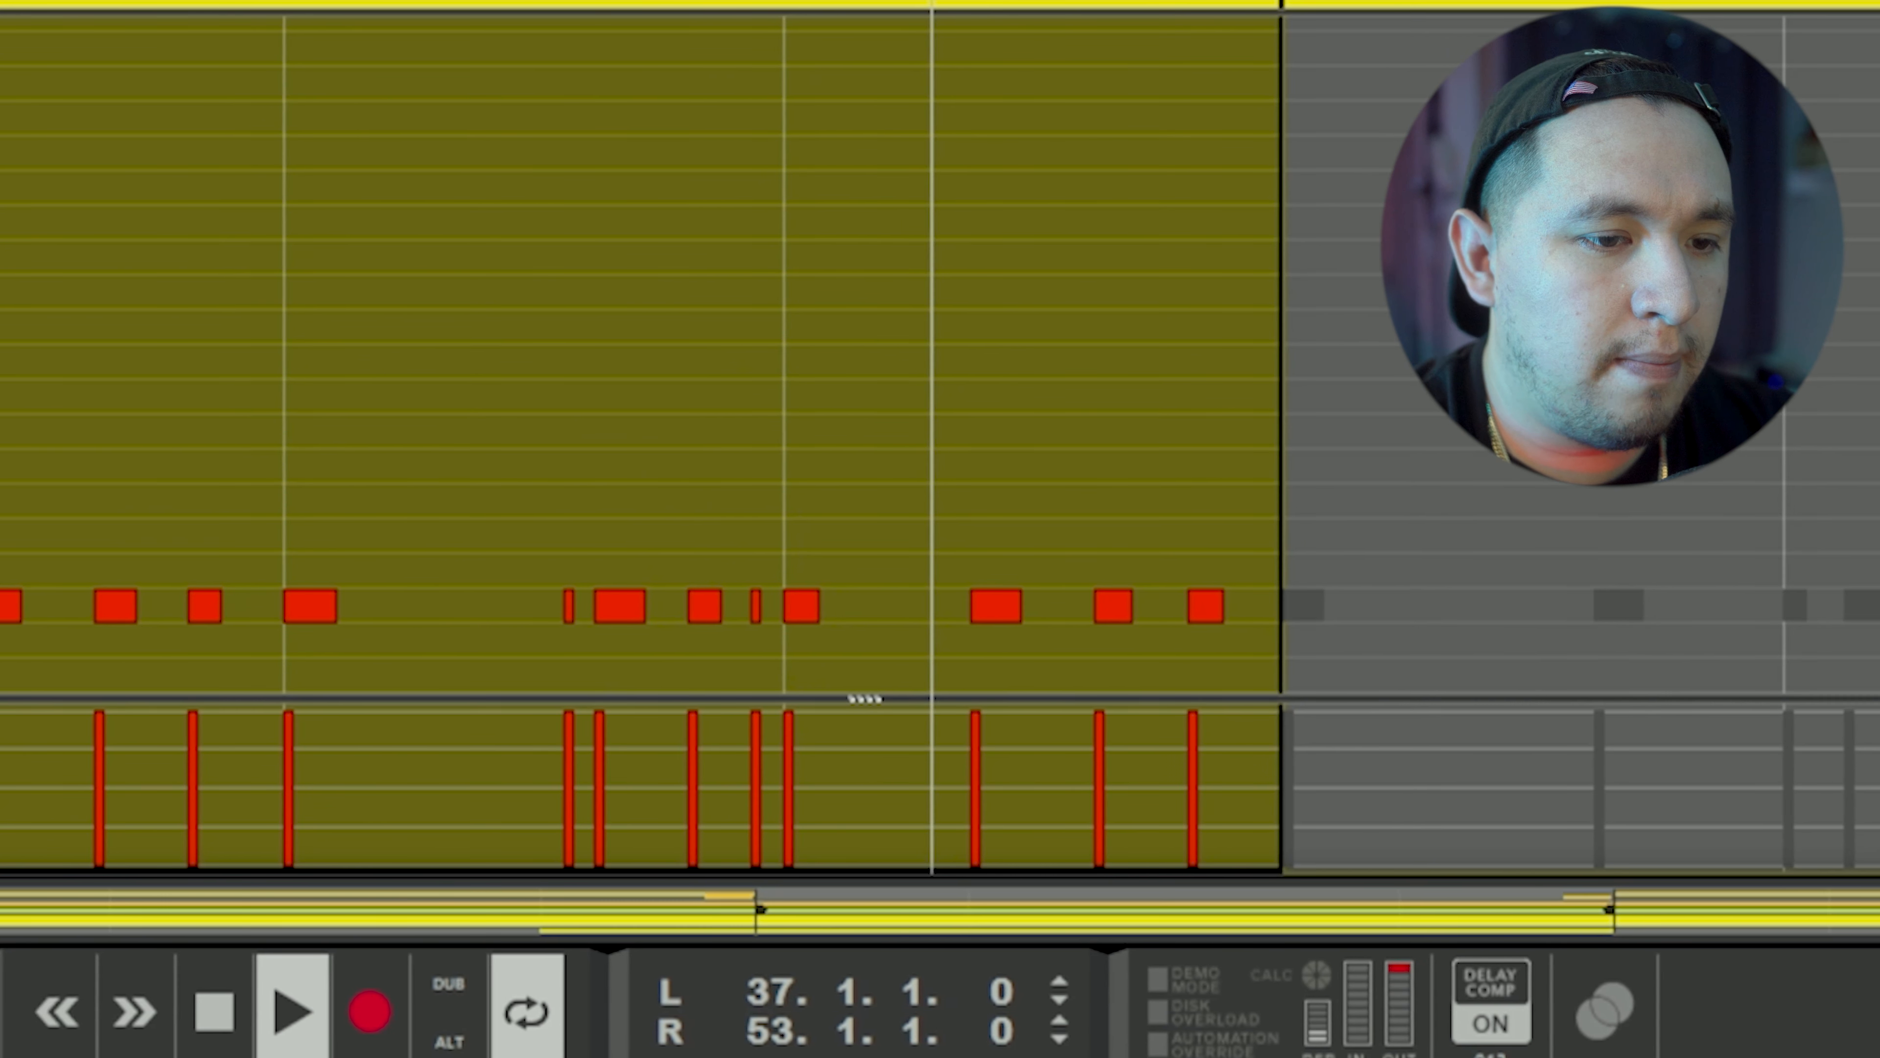
pyautogui.press('space')
pyautogui.click(305, 969)
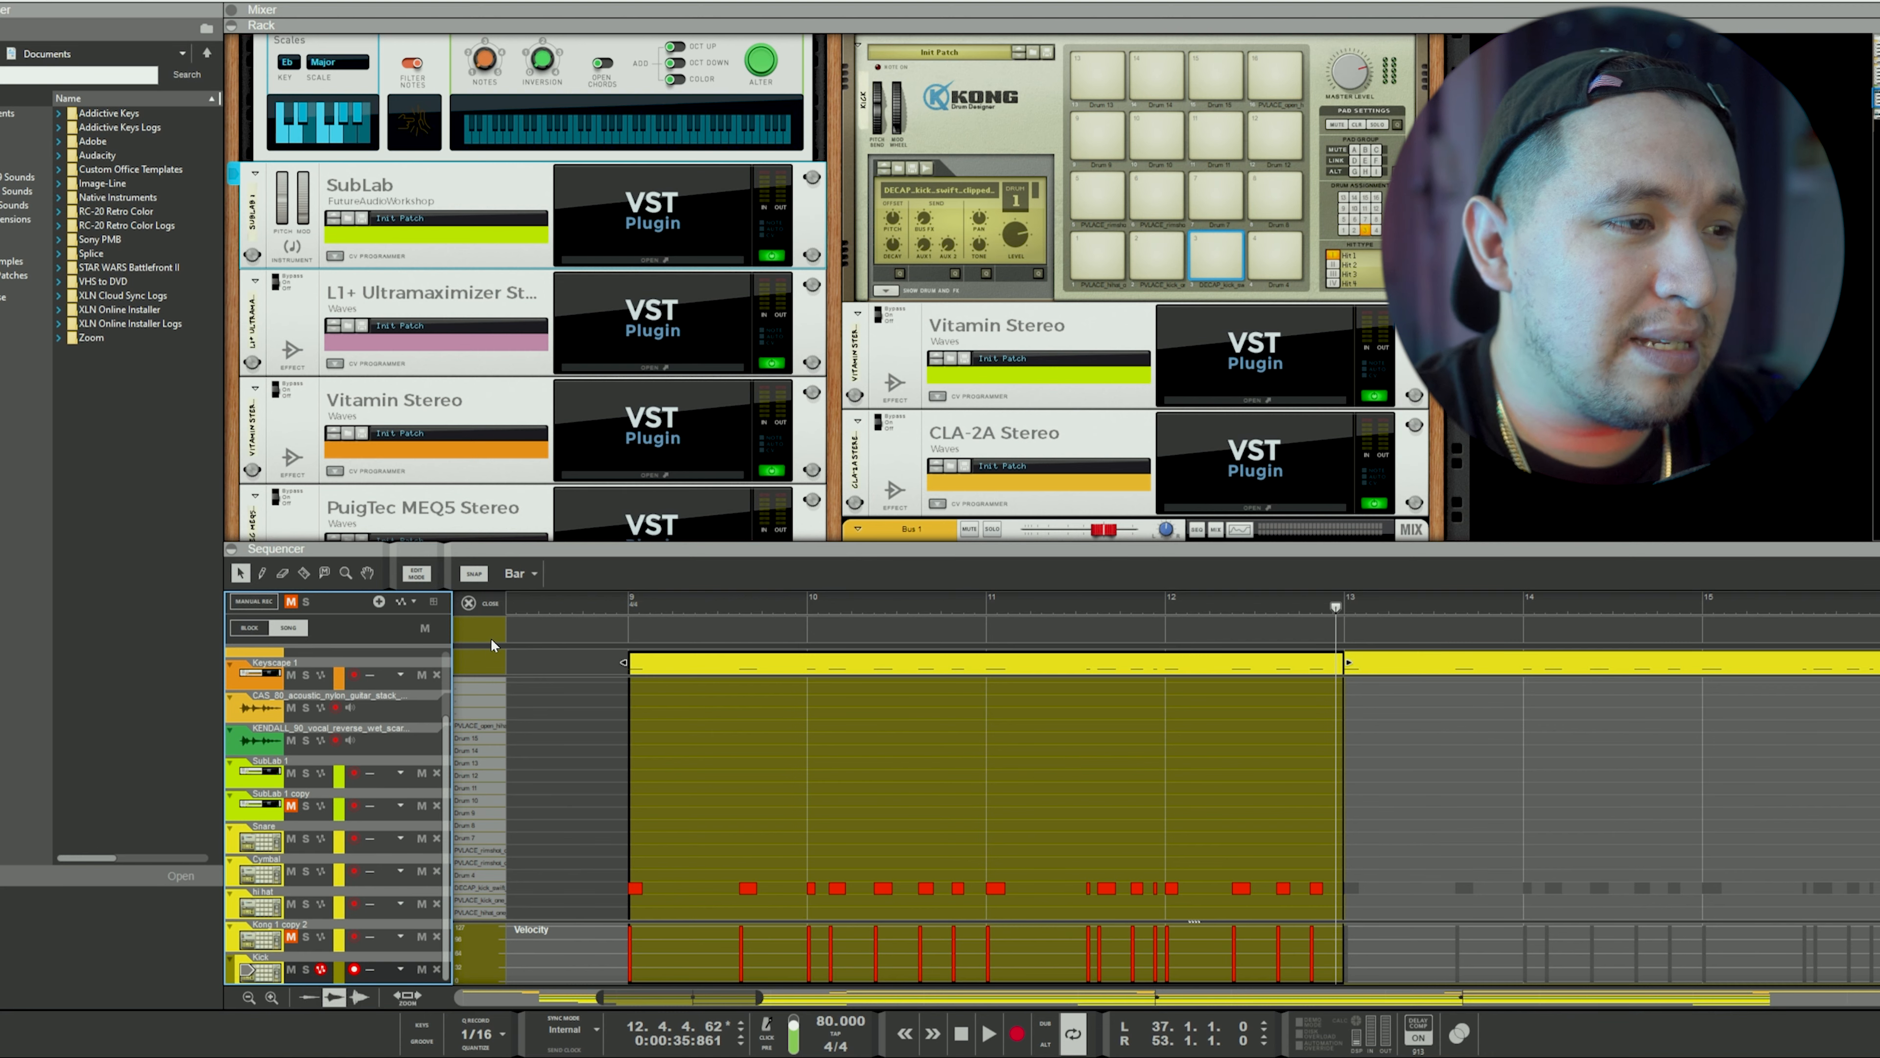
pyautogui.click(486, 604)
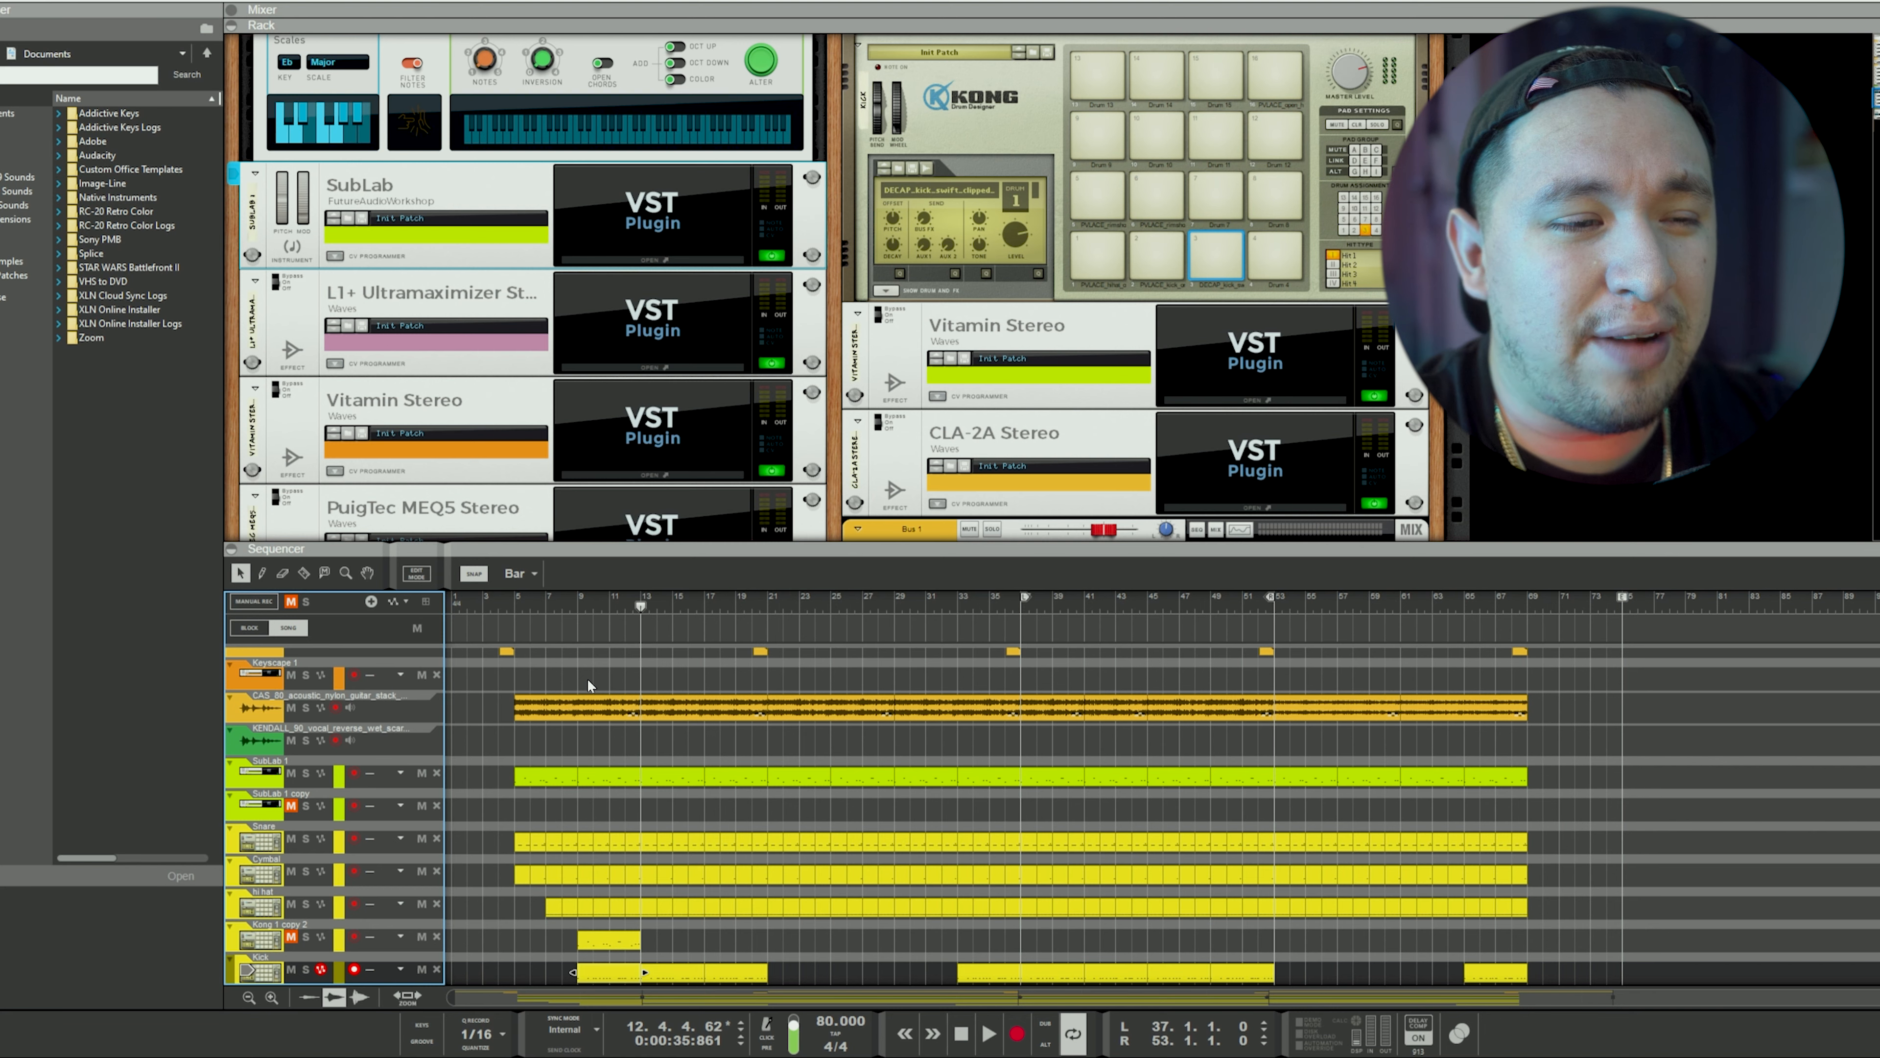
# Step: Solo the hi-hat track and open its clip to inspect the note pattern
pyautogui.click(305, 903)
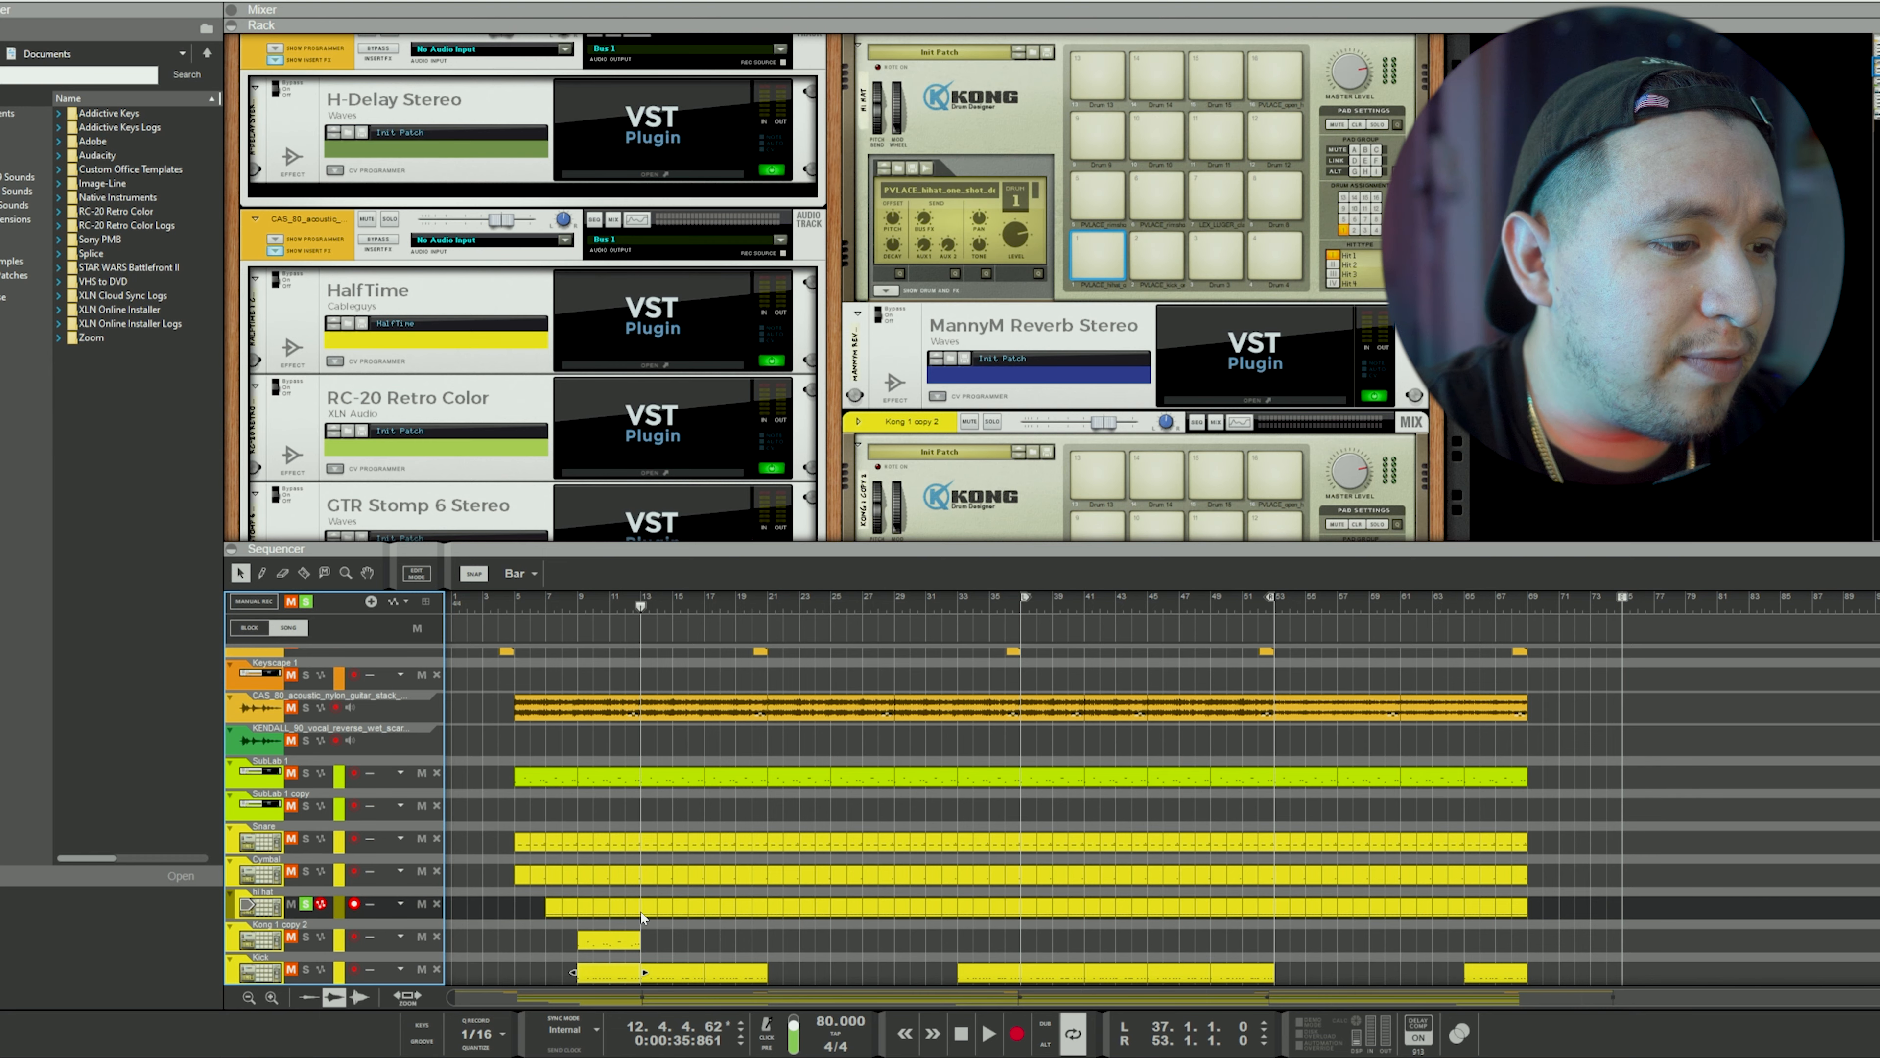
pyautogui.doubleClick(646, 917)
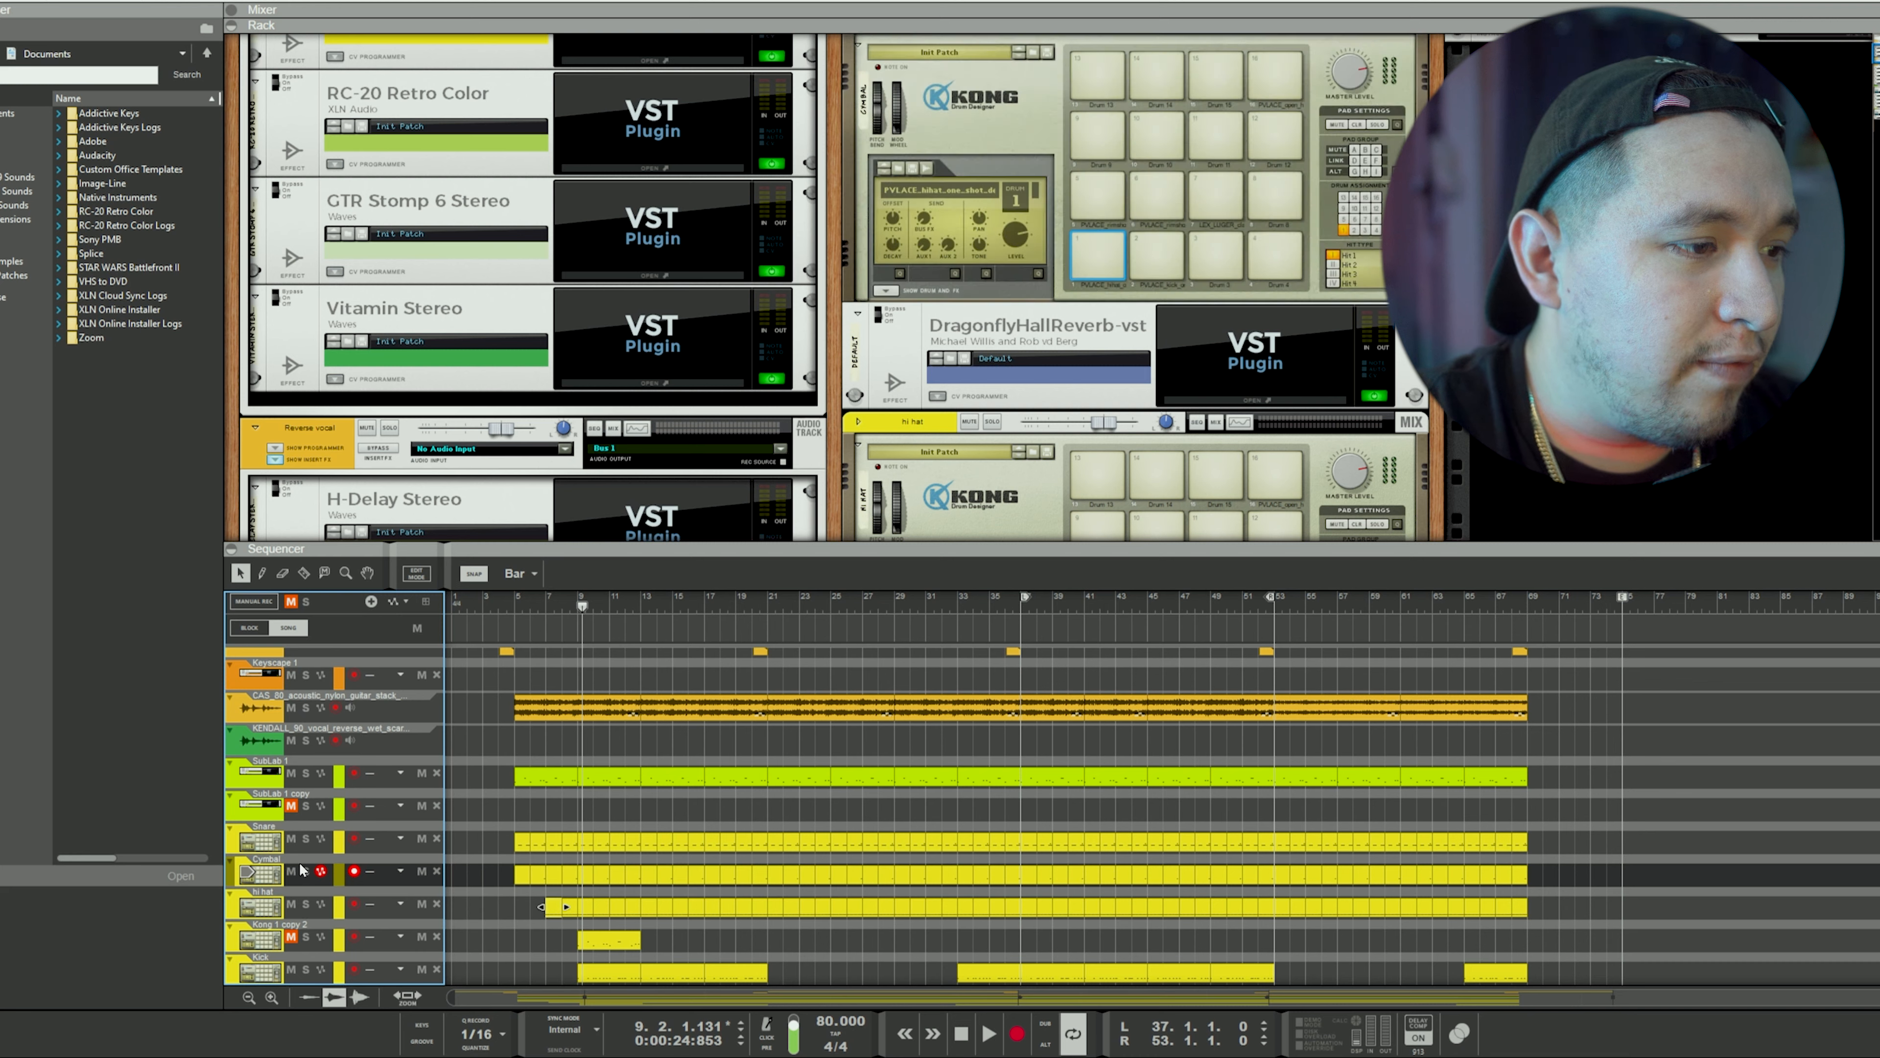
# Step: Solo the Cymbal track, open its clip to play the pattern from bar 6, and return to the full arrangement
pyautogui.click(306, 873)
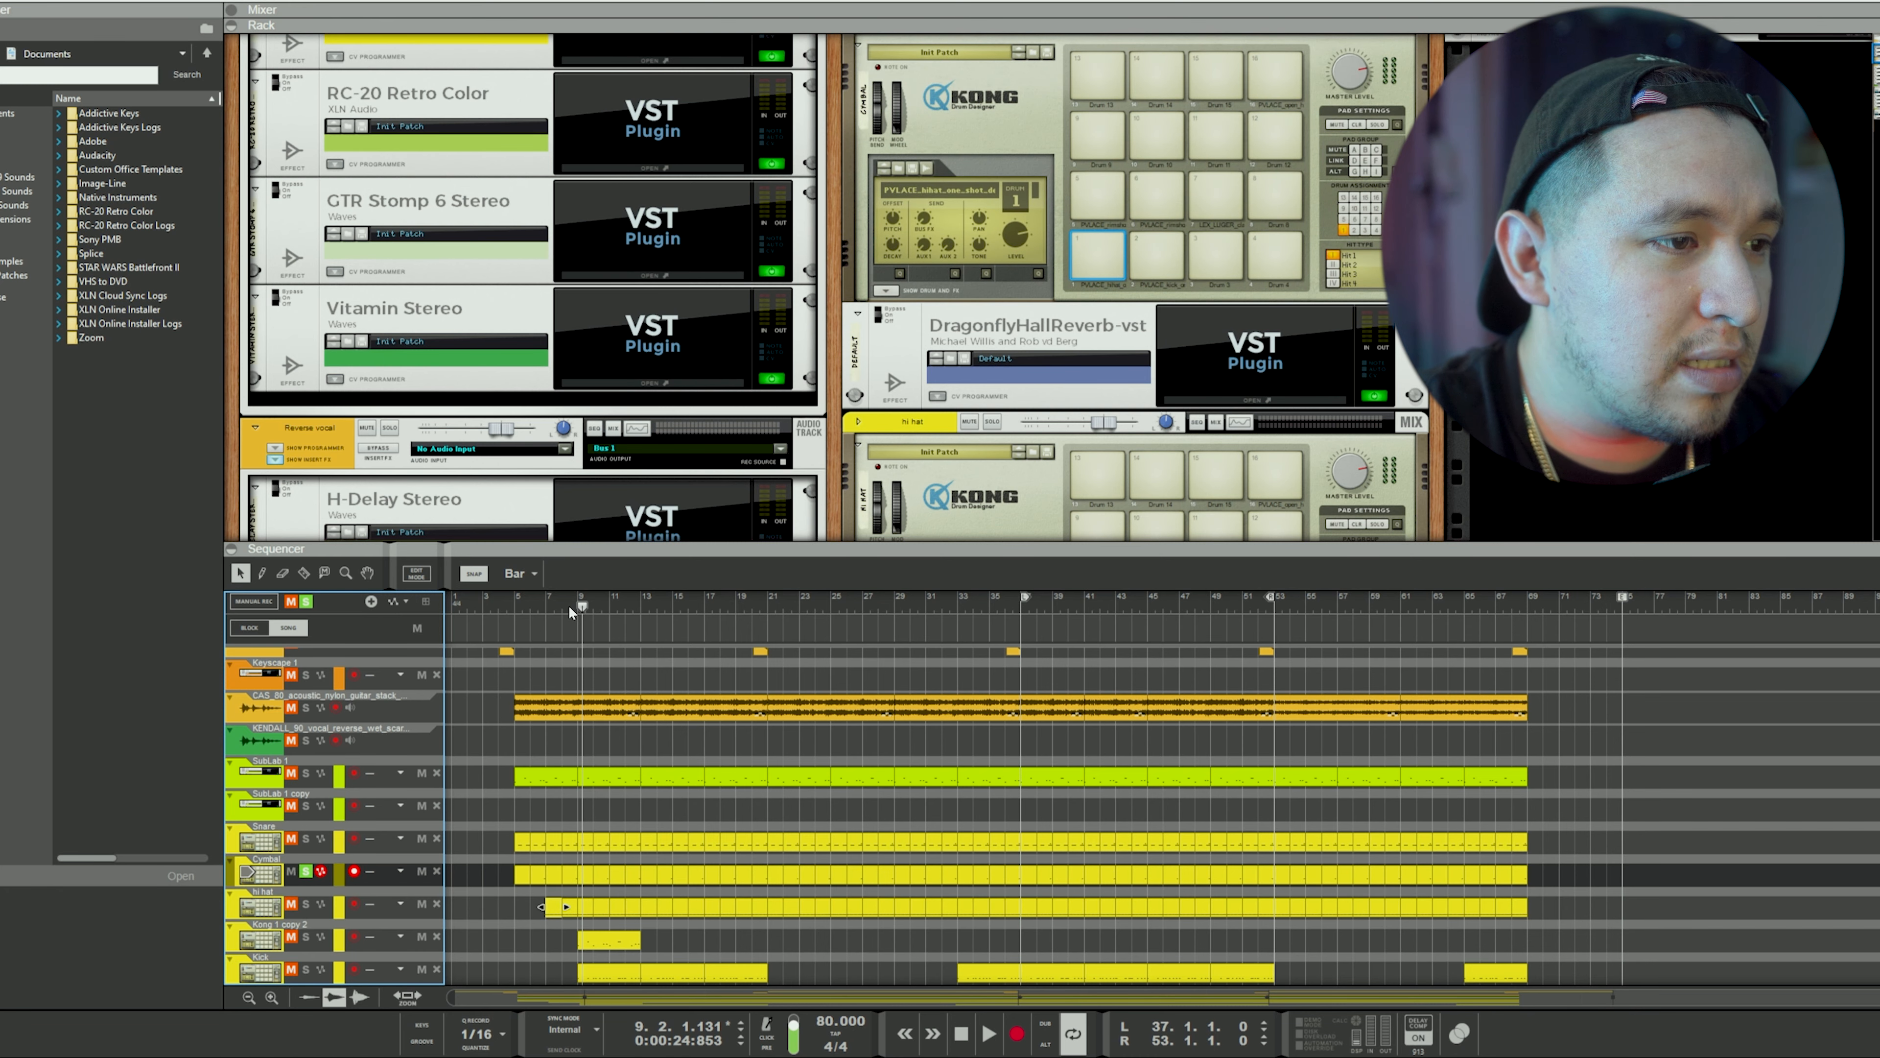
pyautogui.click(531, 609)
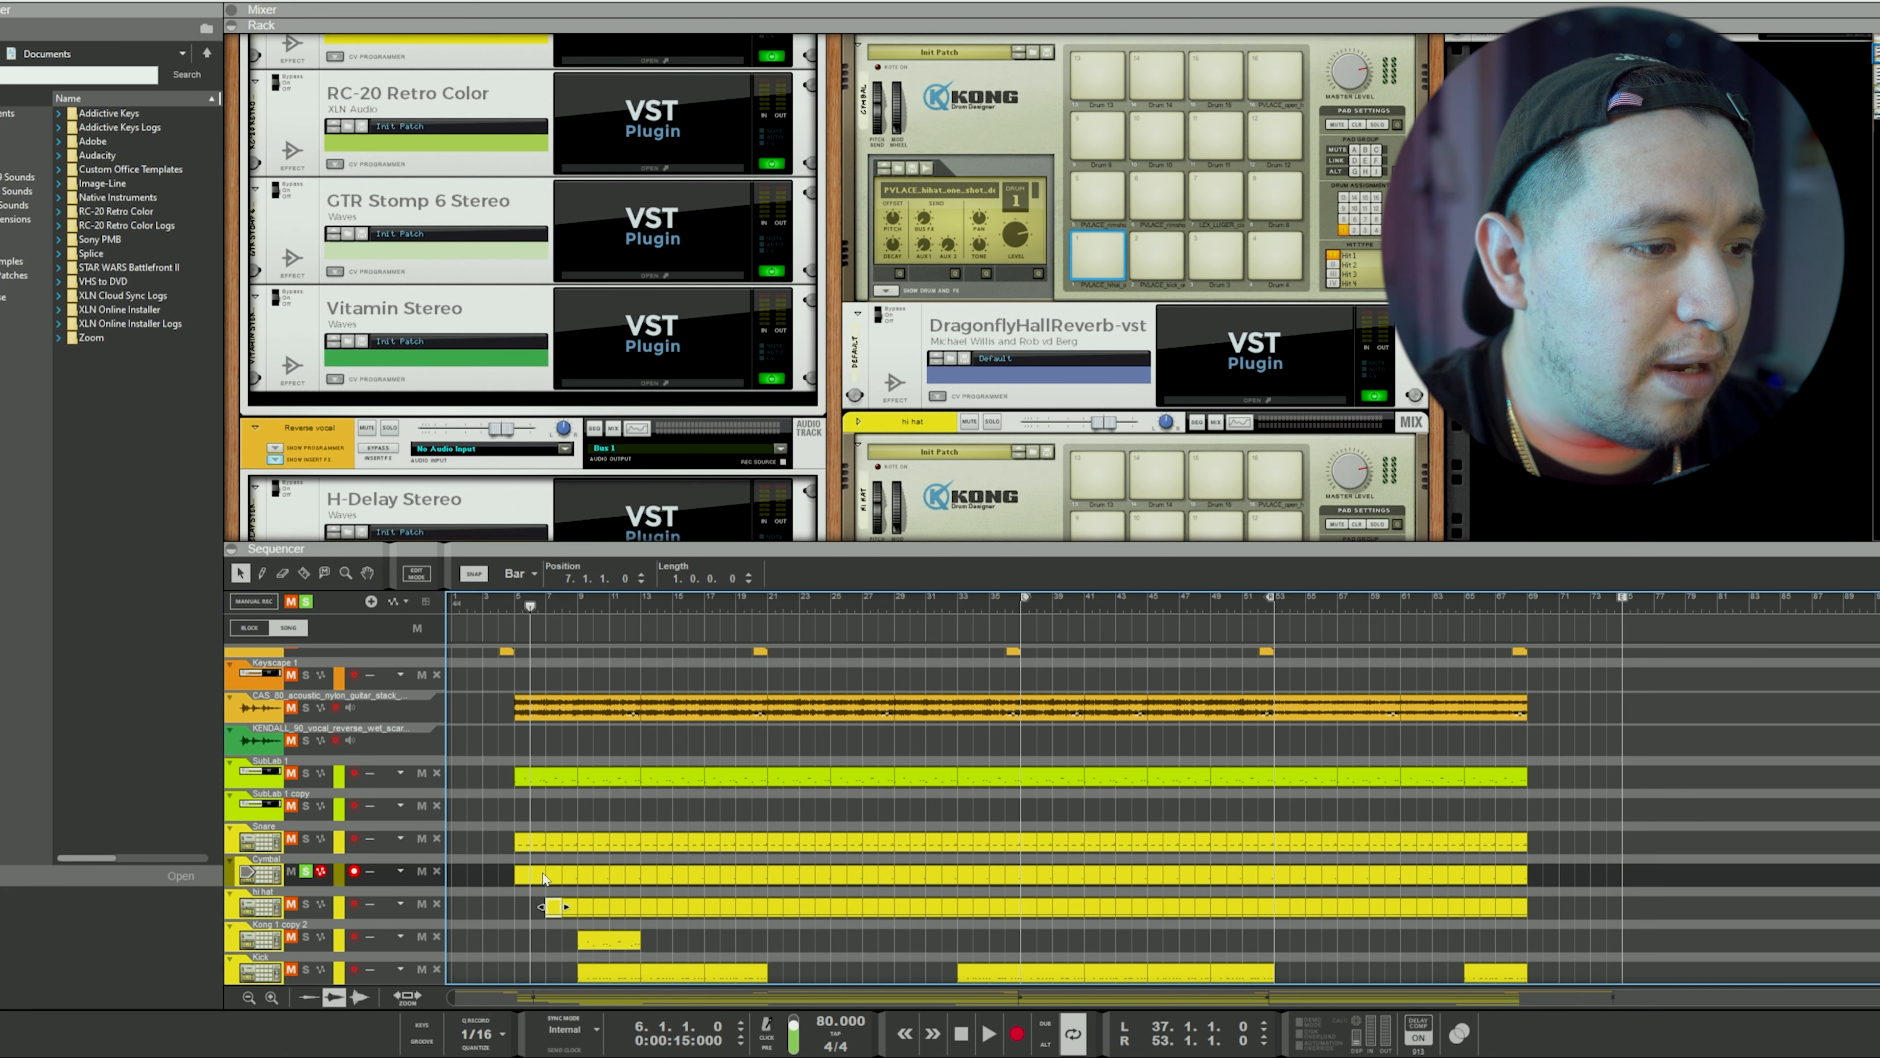
pyautogui.doubleClick(544, 877)
pyautogui.press('space')
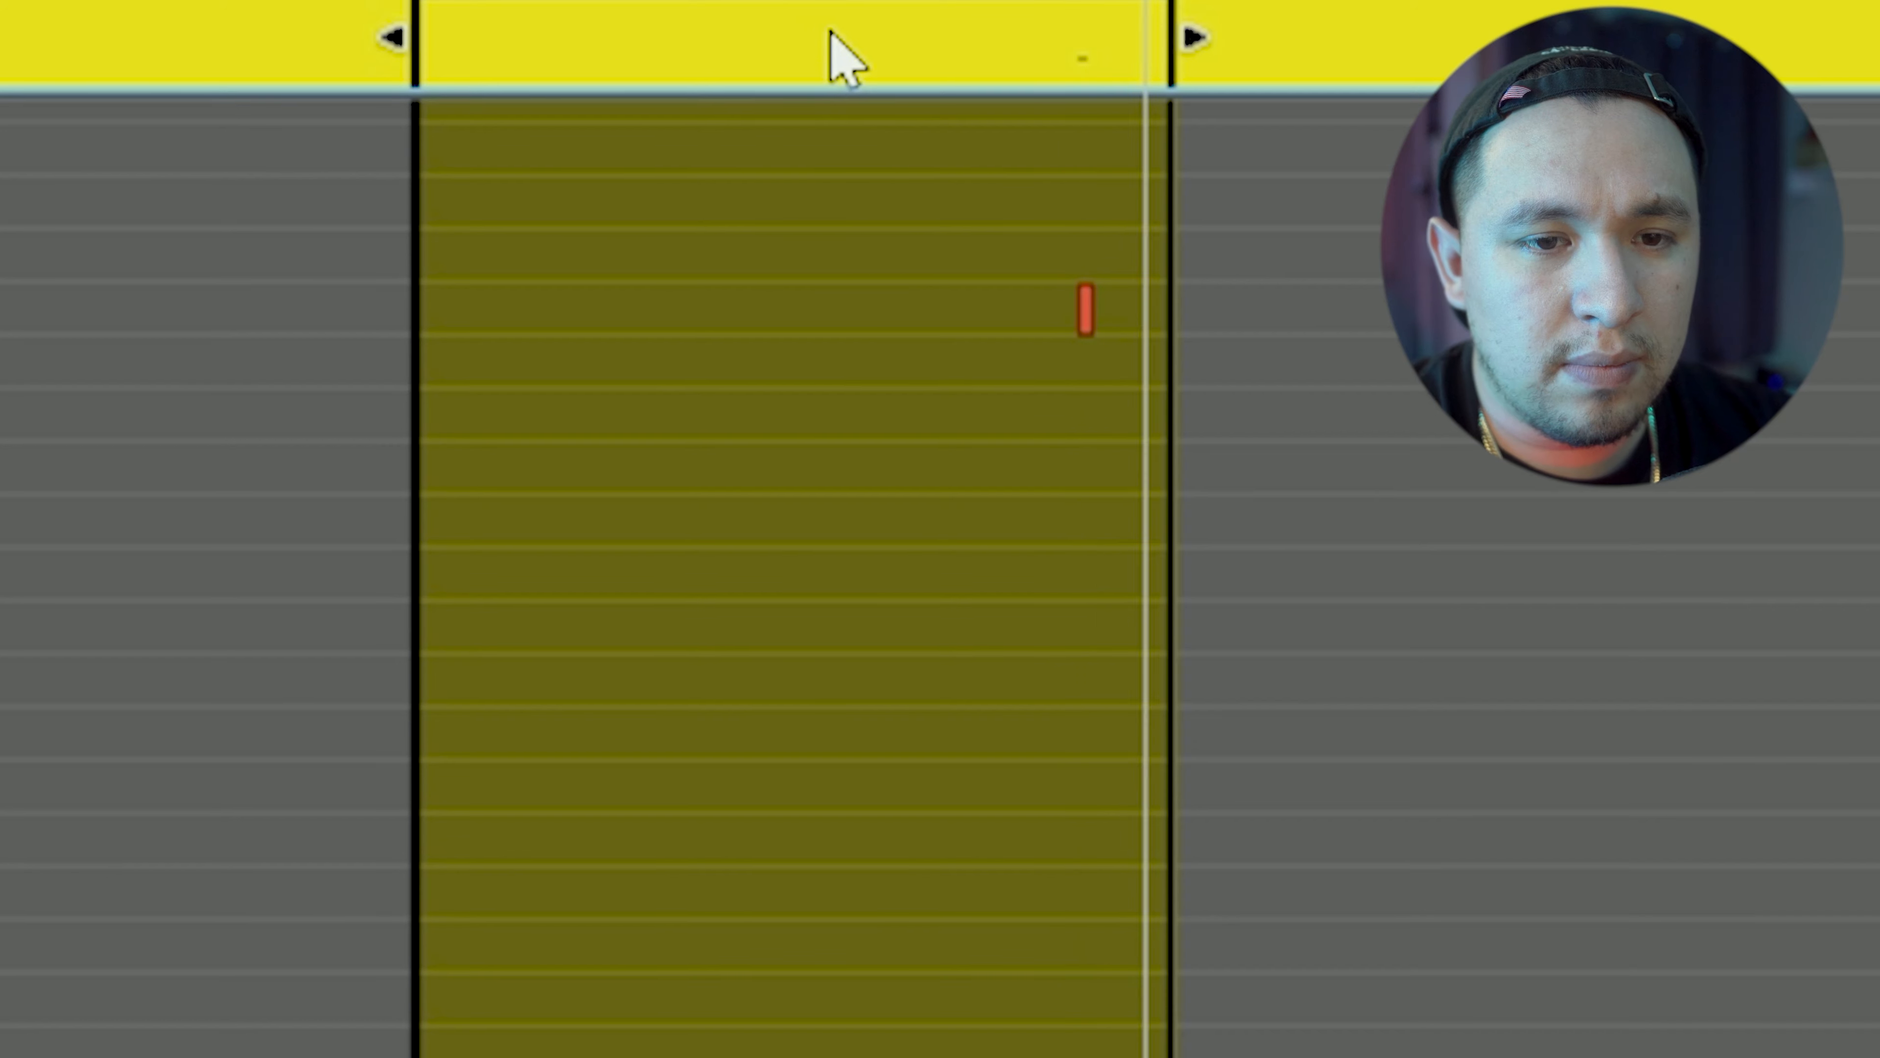
pyautogui.press('space')
pyautogui.click(476, 600)
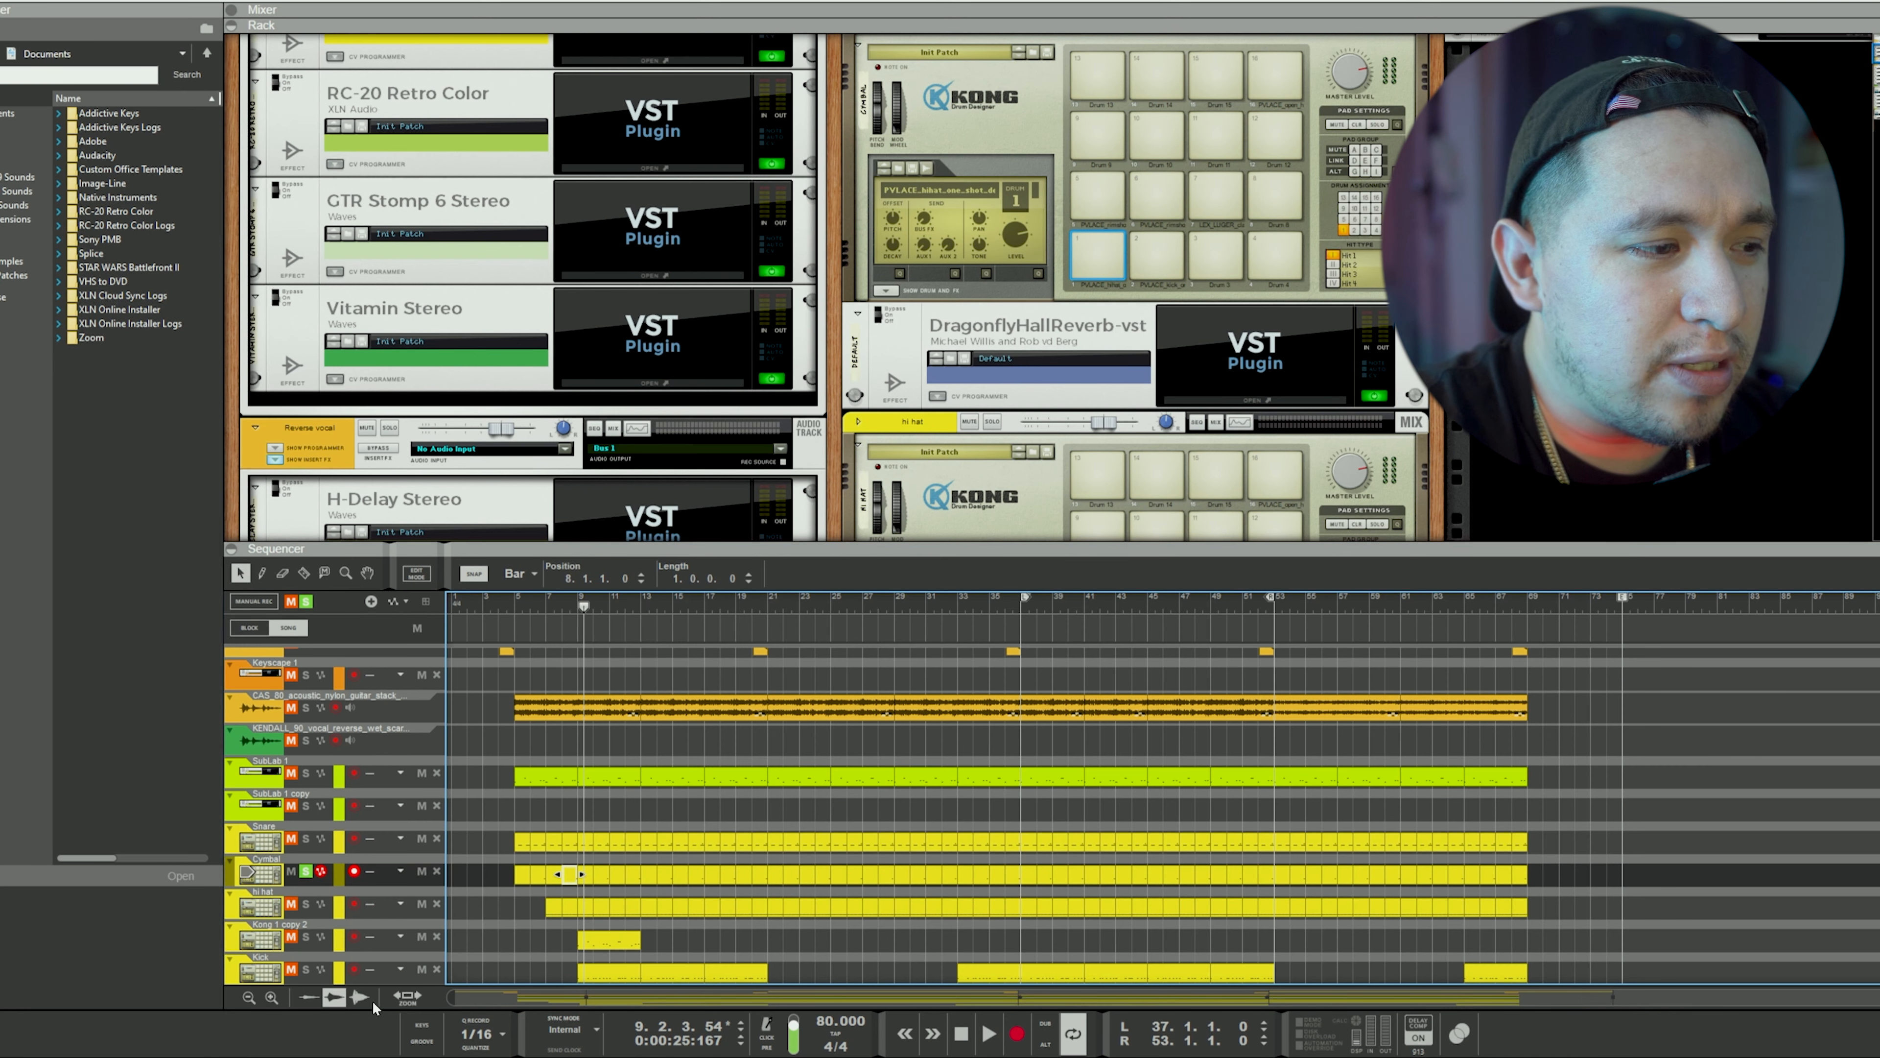
# Step: Switch the solo from the Cymbal to the Snare track, inspect its first clip's note pattern from bar 5, and return to the full arrangement
pyautogui.click(306, 873)
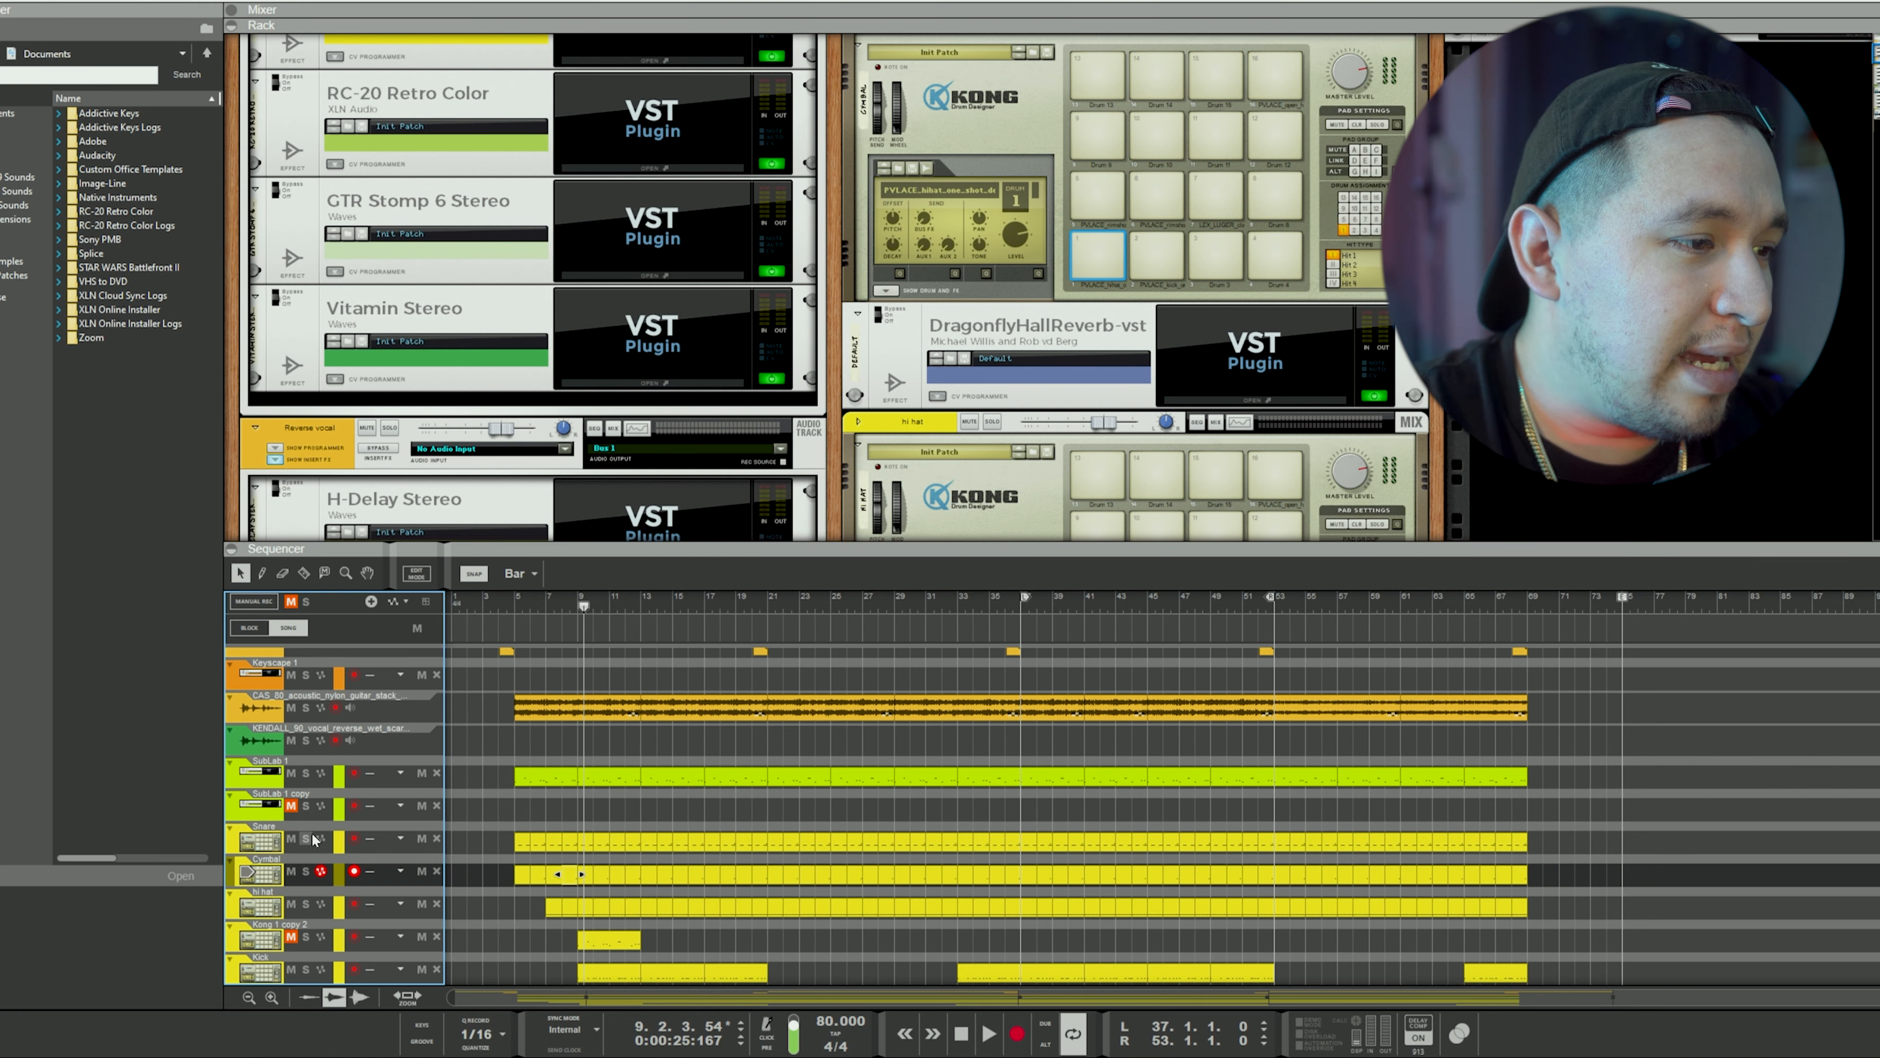
pyautogui.scroll(2, 314, 855)
pyautogui.click(300, 887)
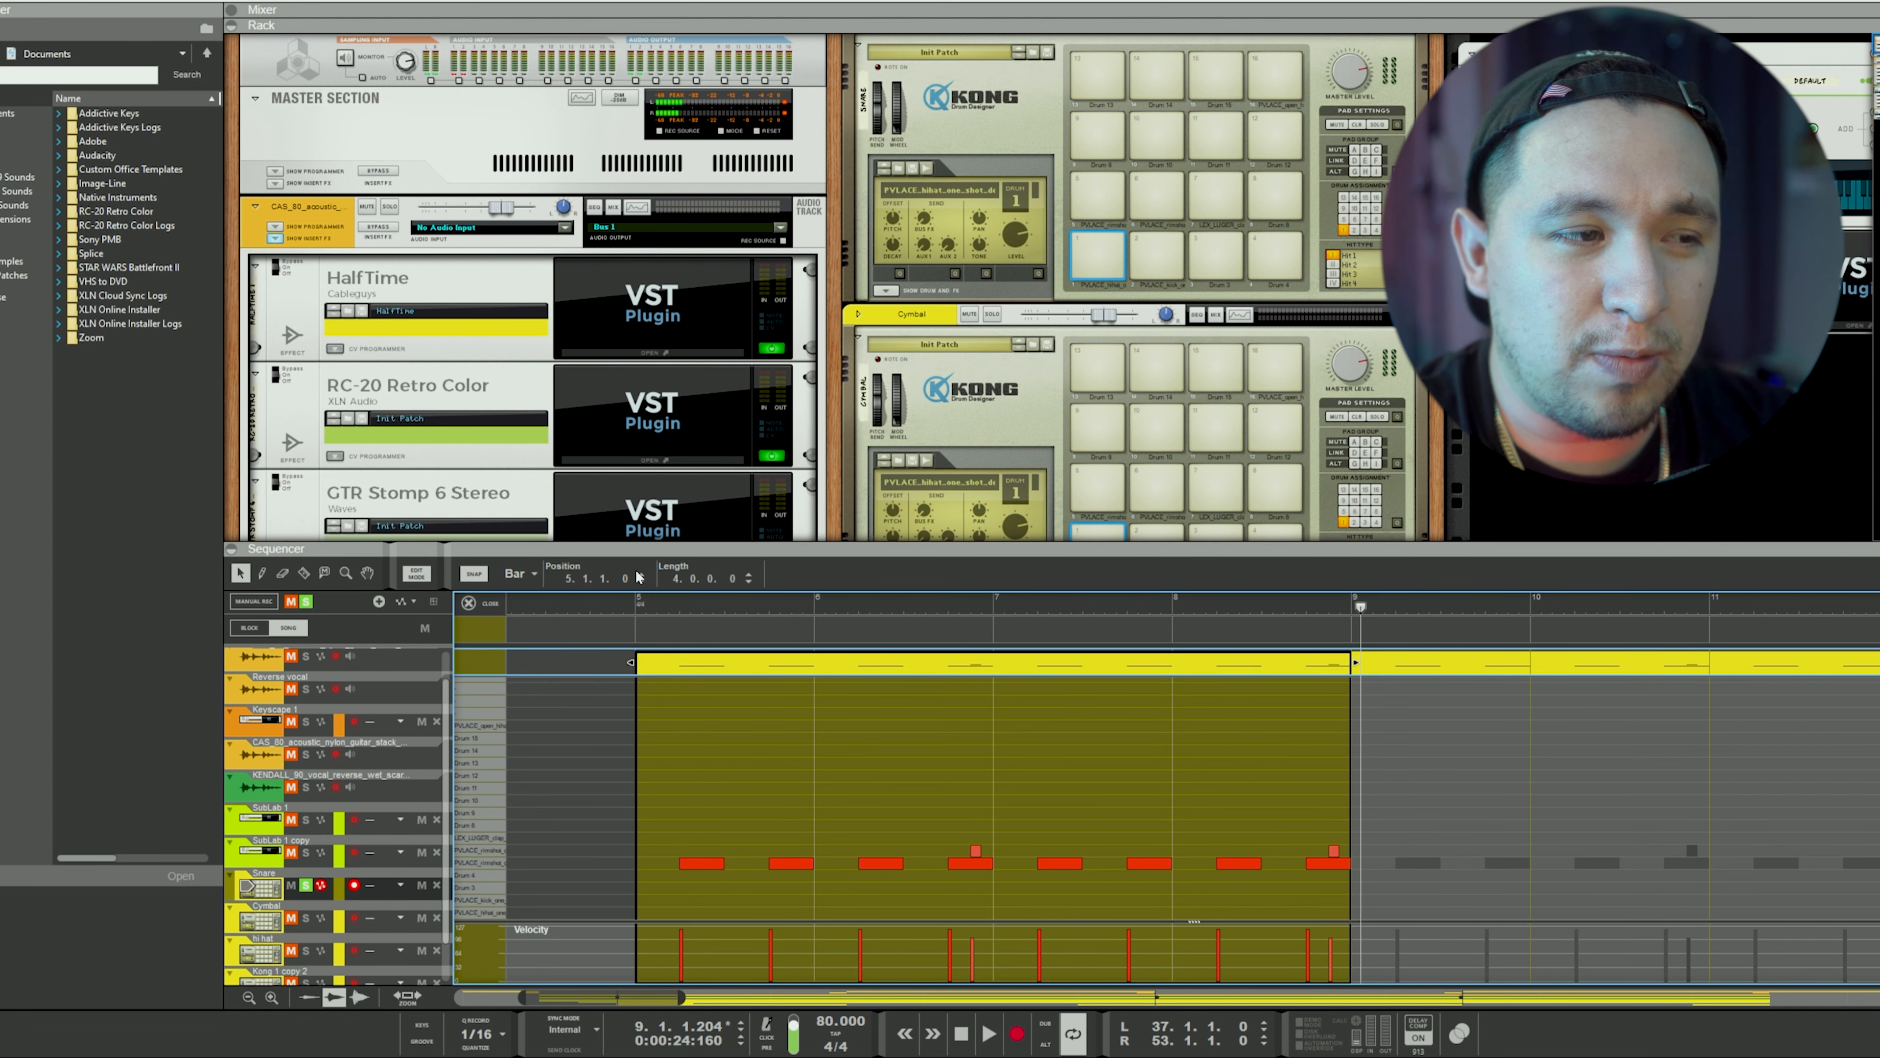
pyautogui.click(469, 602)
pyautogui.scroll(-2, 1178, 835)
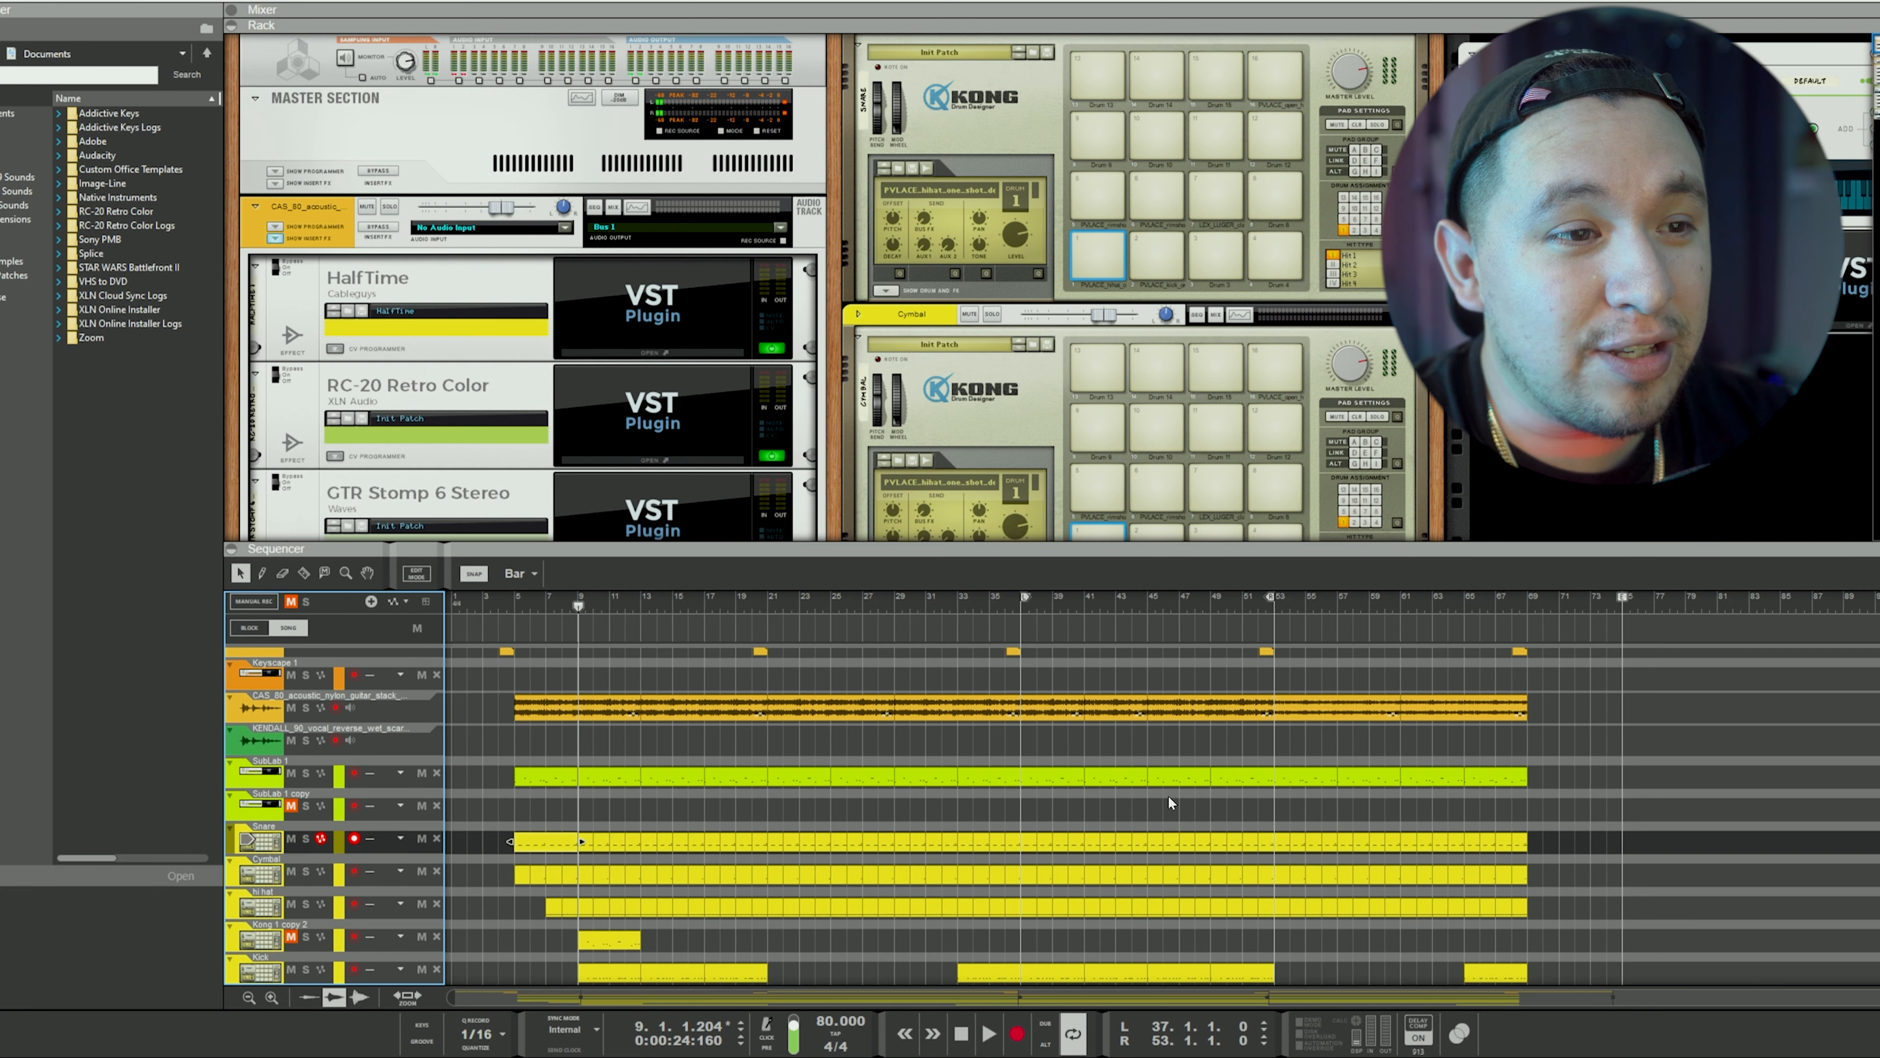
# Step: Play the full beat from bar 5, resume it after a pause, and move the playback position further ahead in the arrangement
pyautogui.scroll(2, 1125, 784)
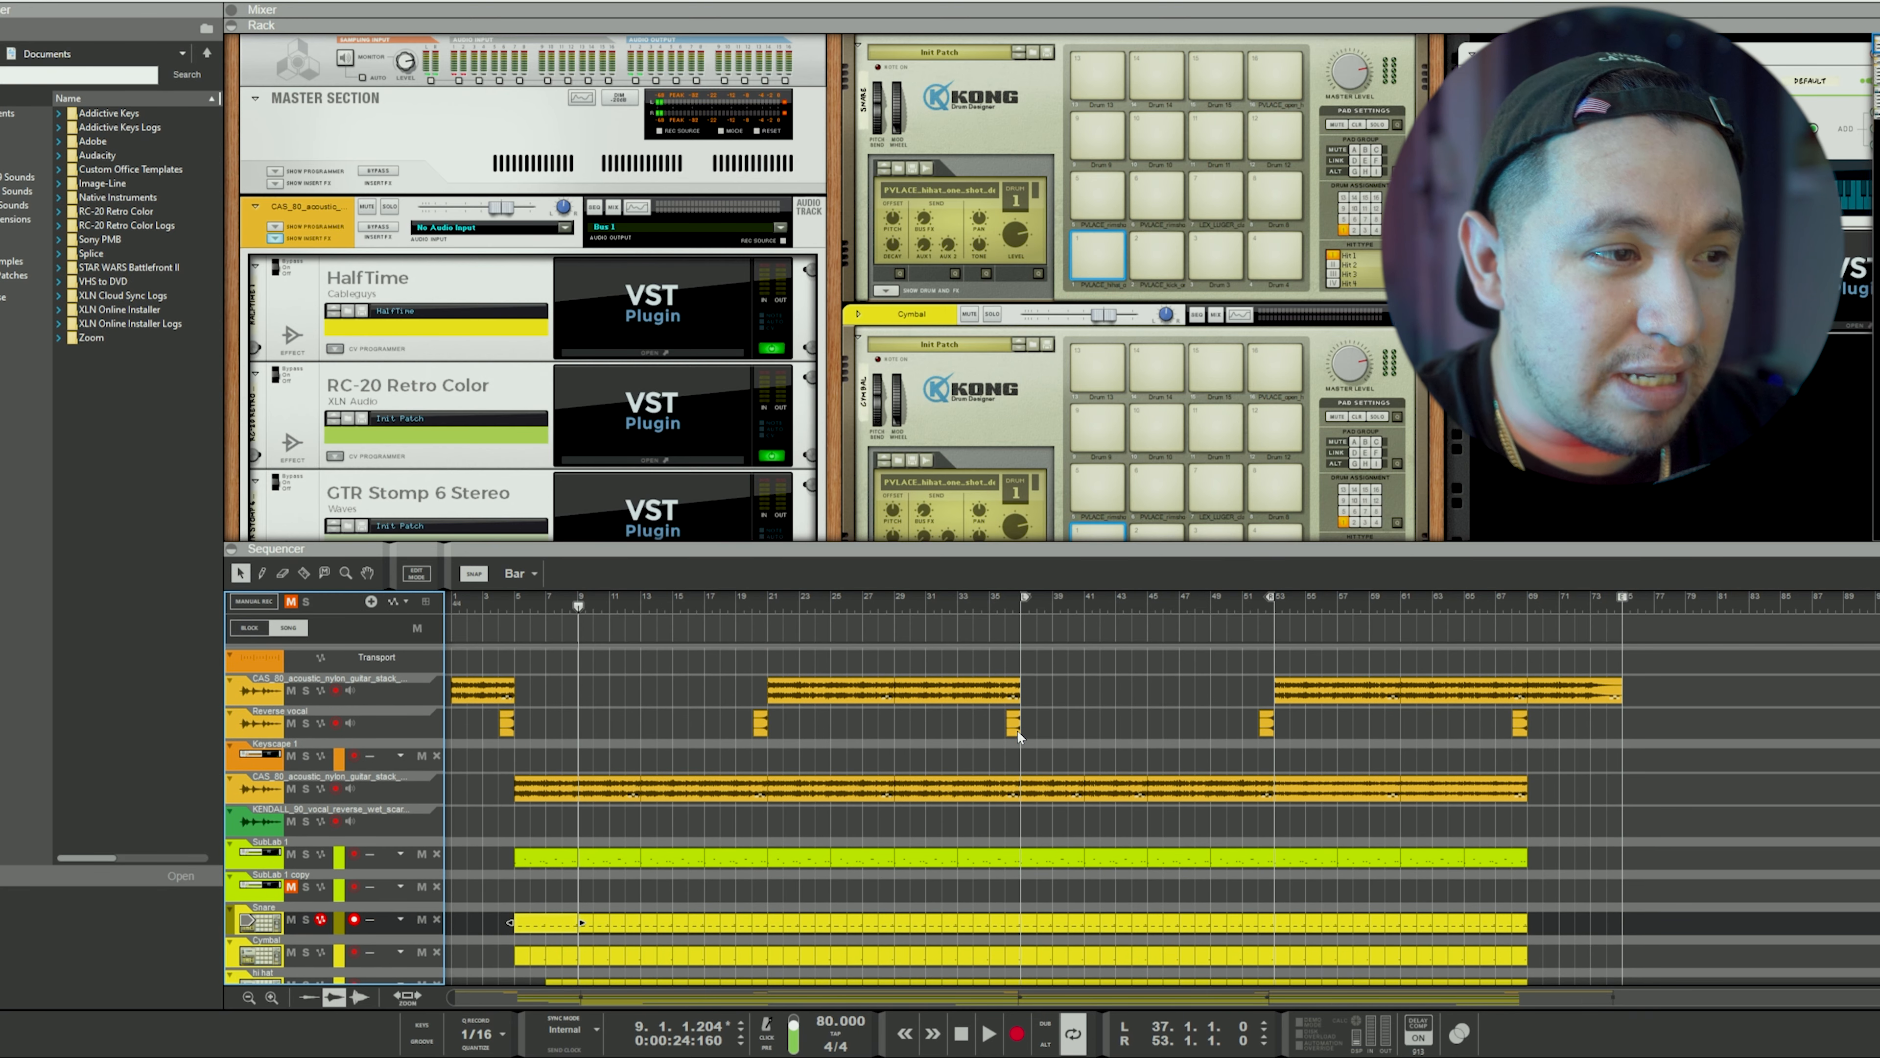
pyautogui.moveTo(582, 602)
pyautogui.mouseDown()
pyautogui.moveTo(512, 605)
pyautogui.moveTo(527, 603)
pyautogui.mouseUp()
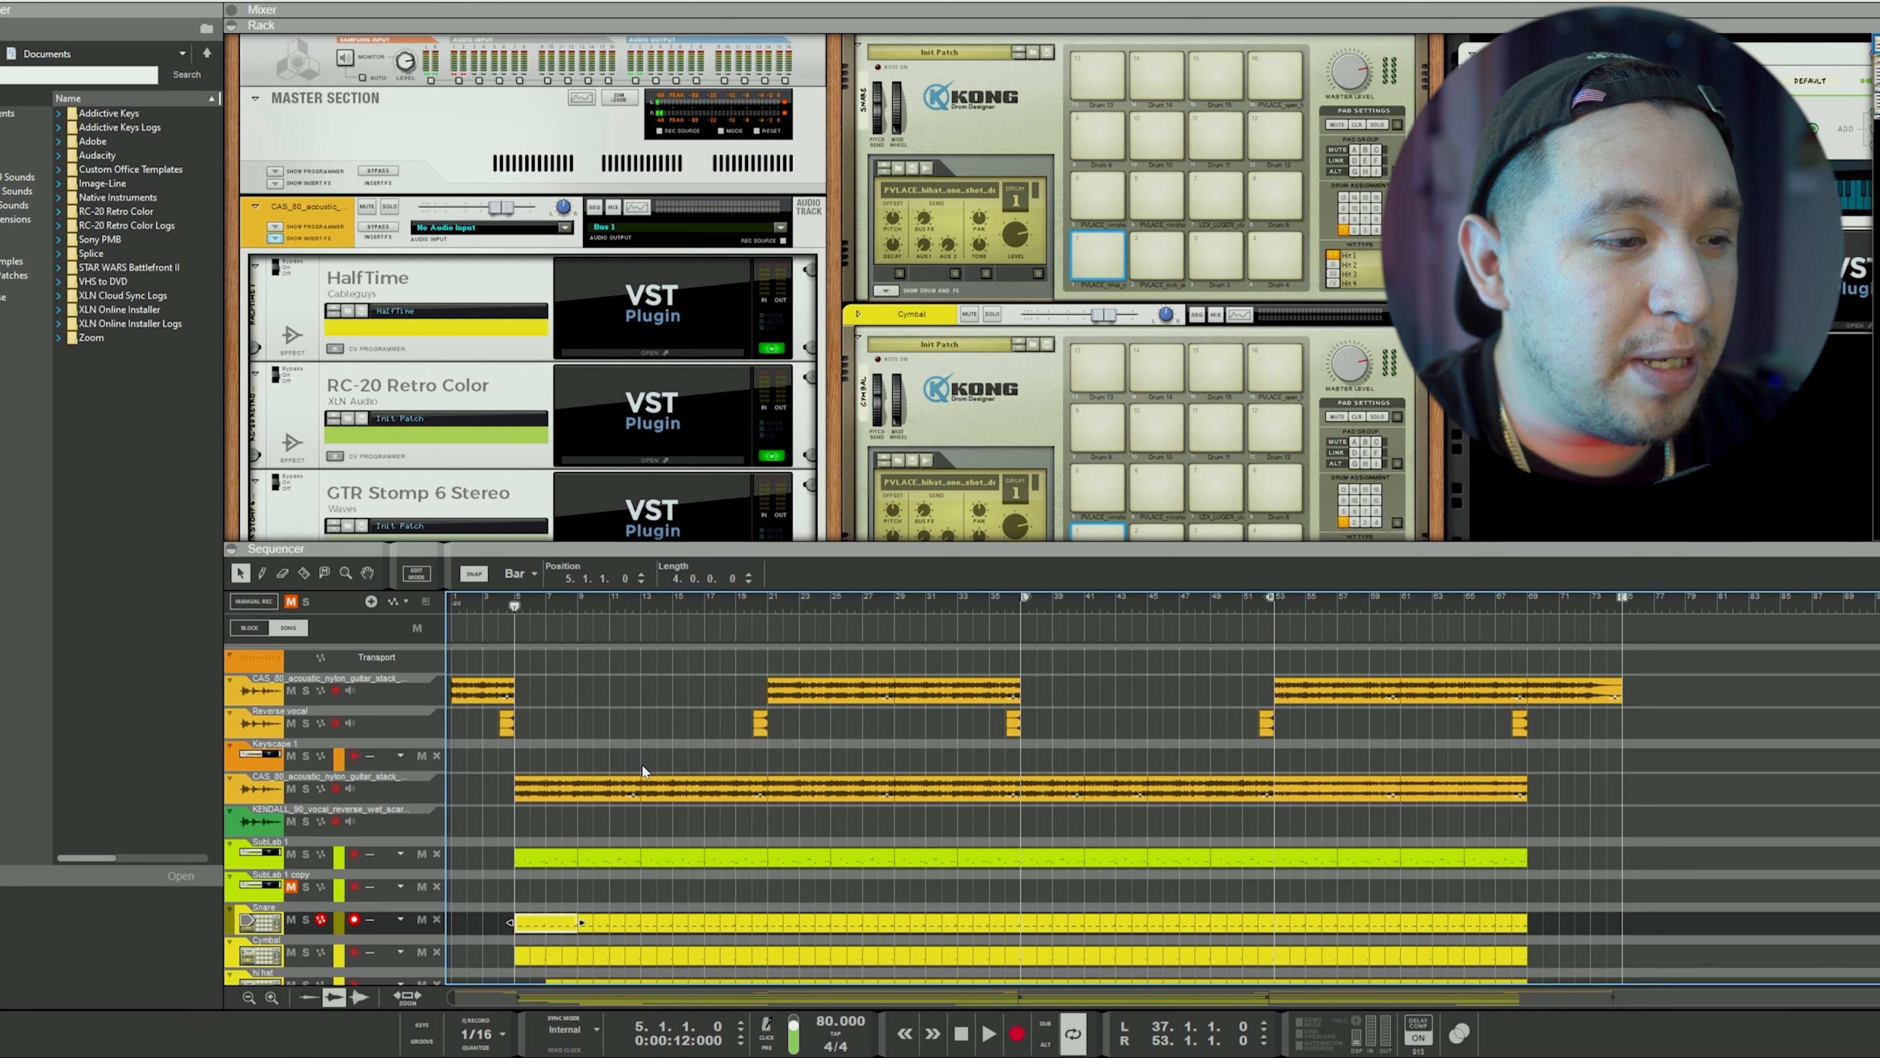
pyautogui.scroll(-2, 643, 771)
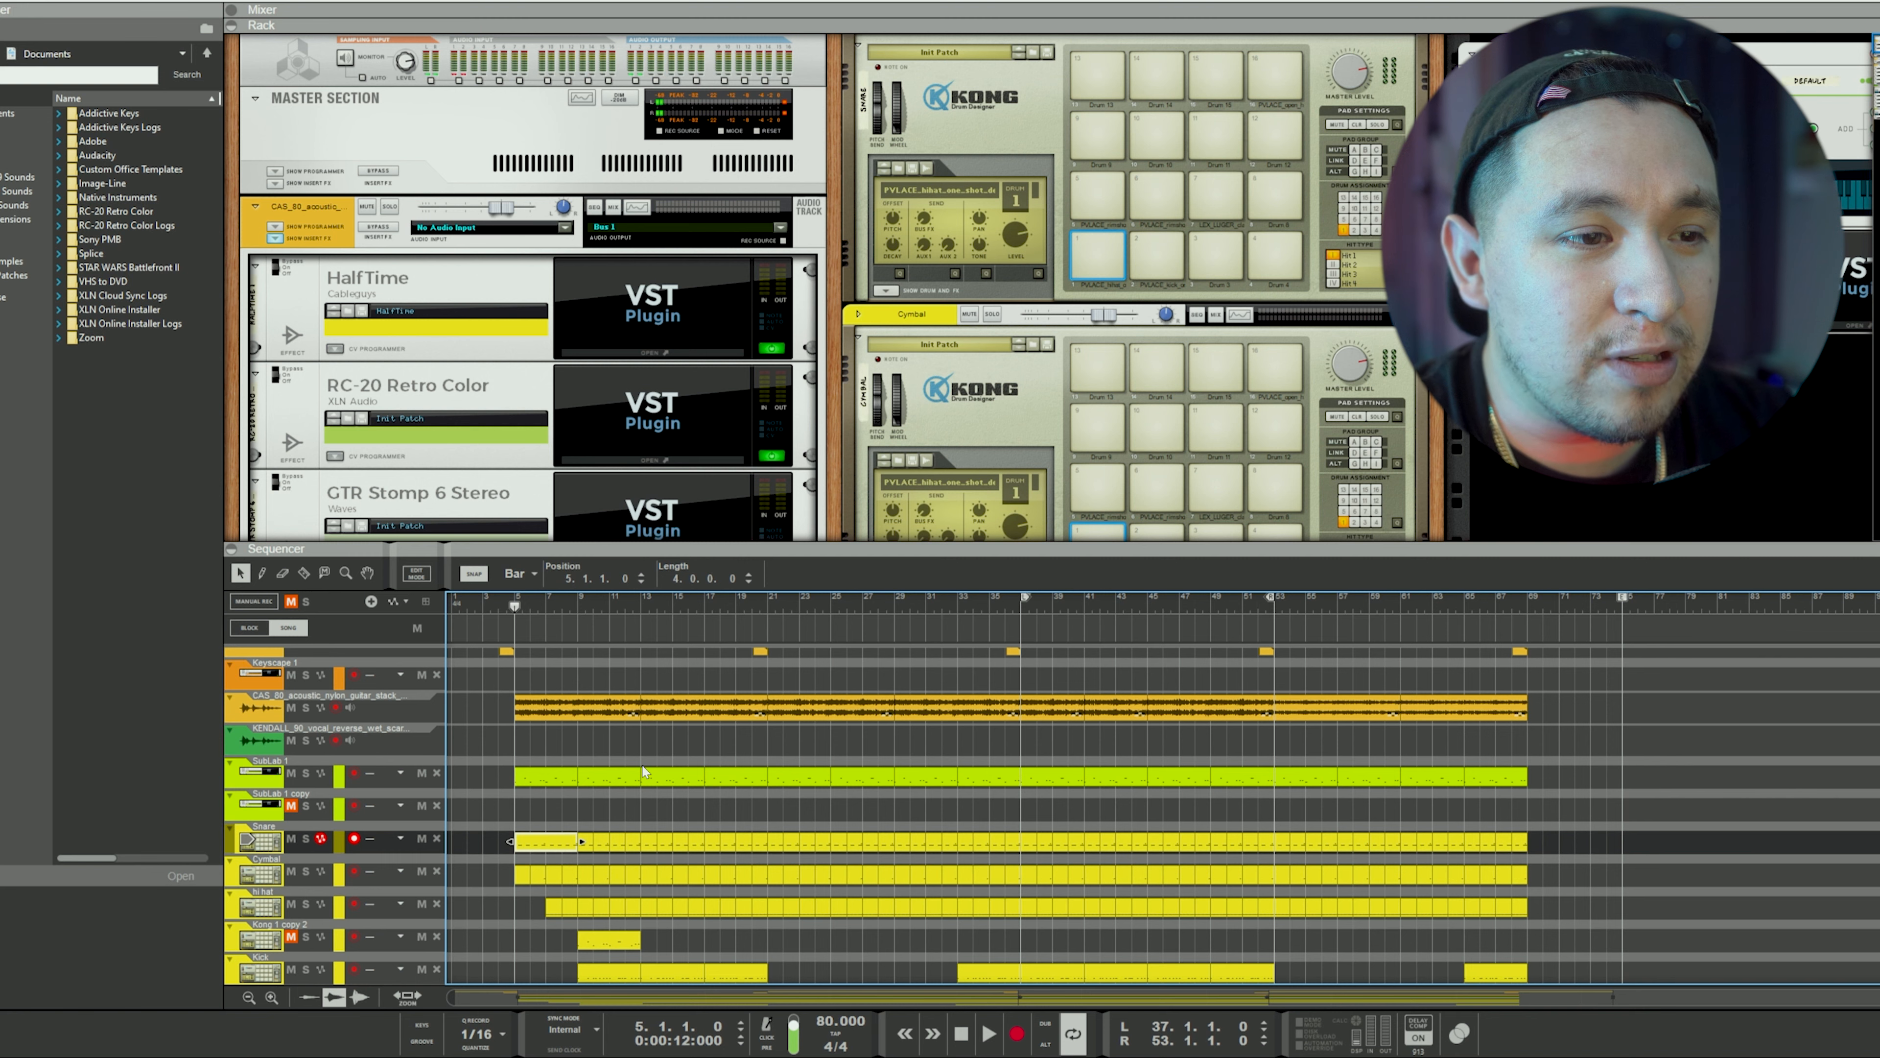
pyautogui.press('space')
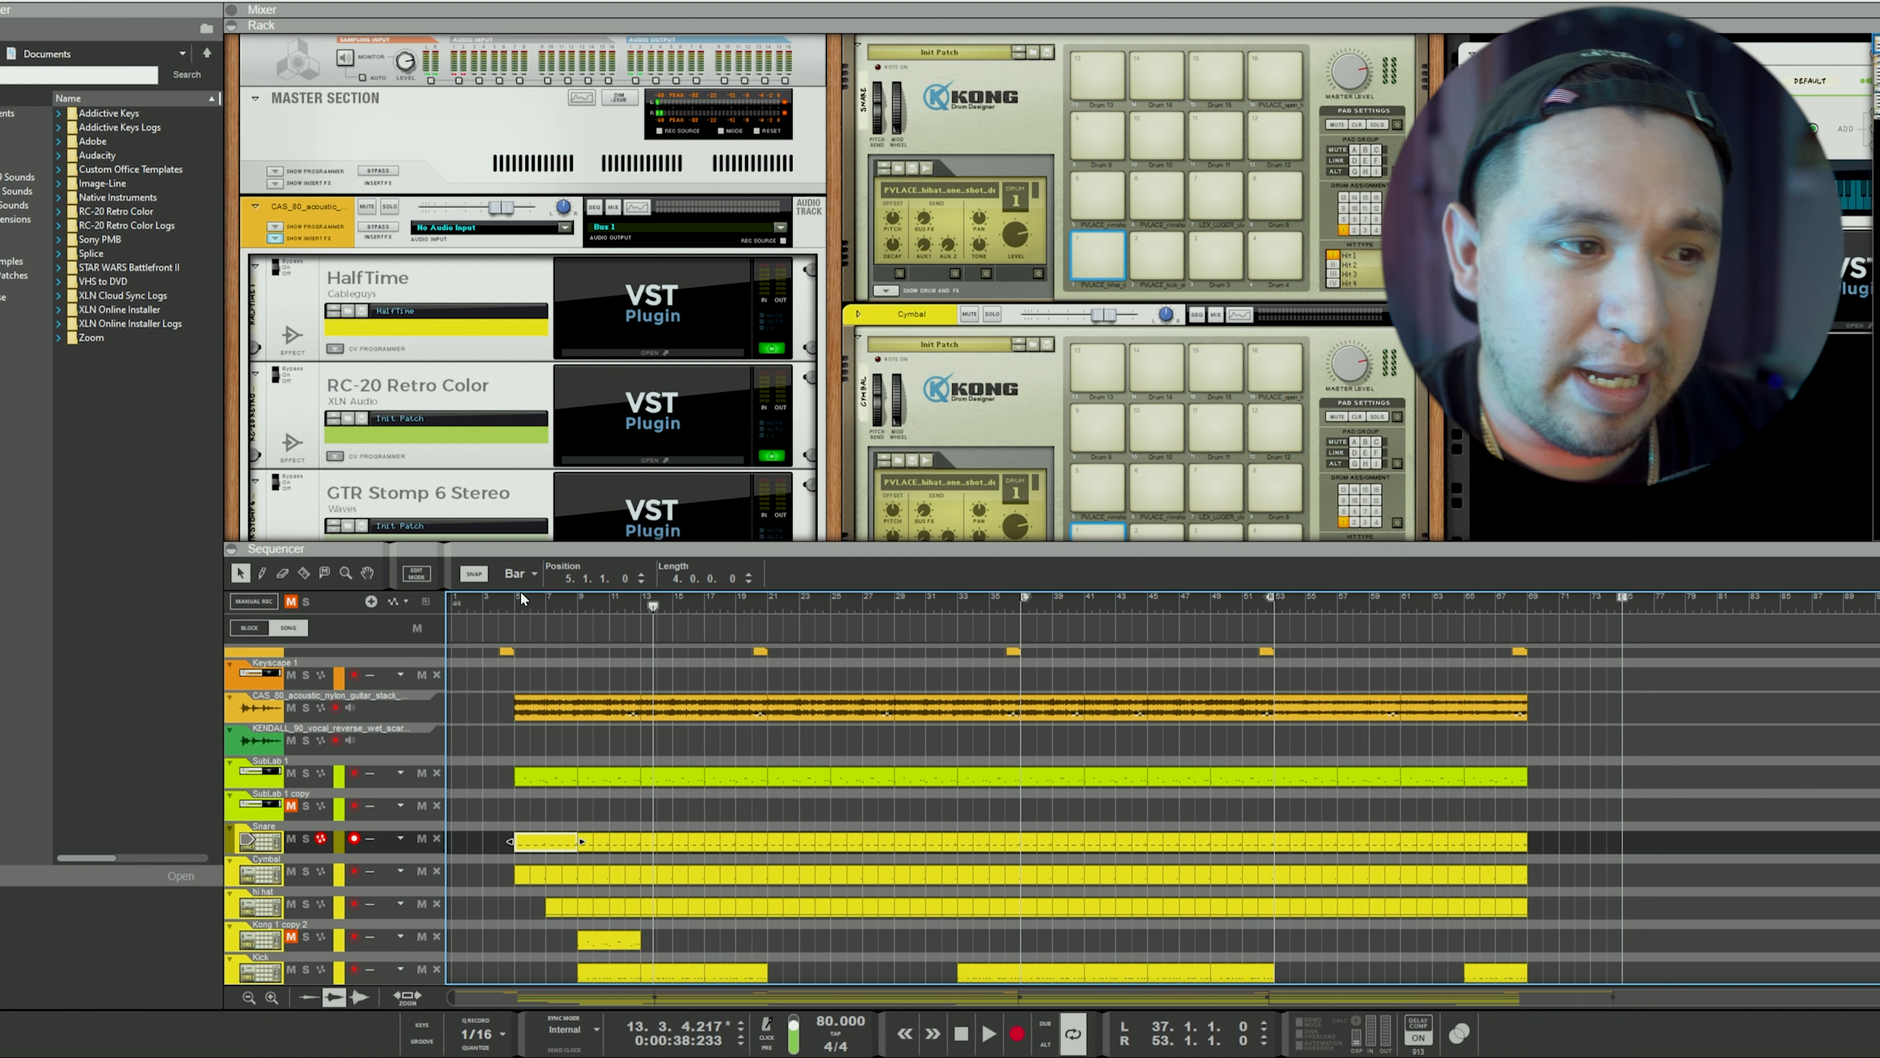
pyautogui.press('space')
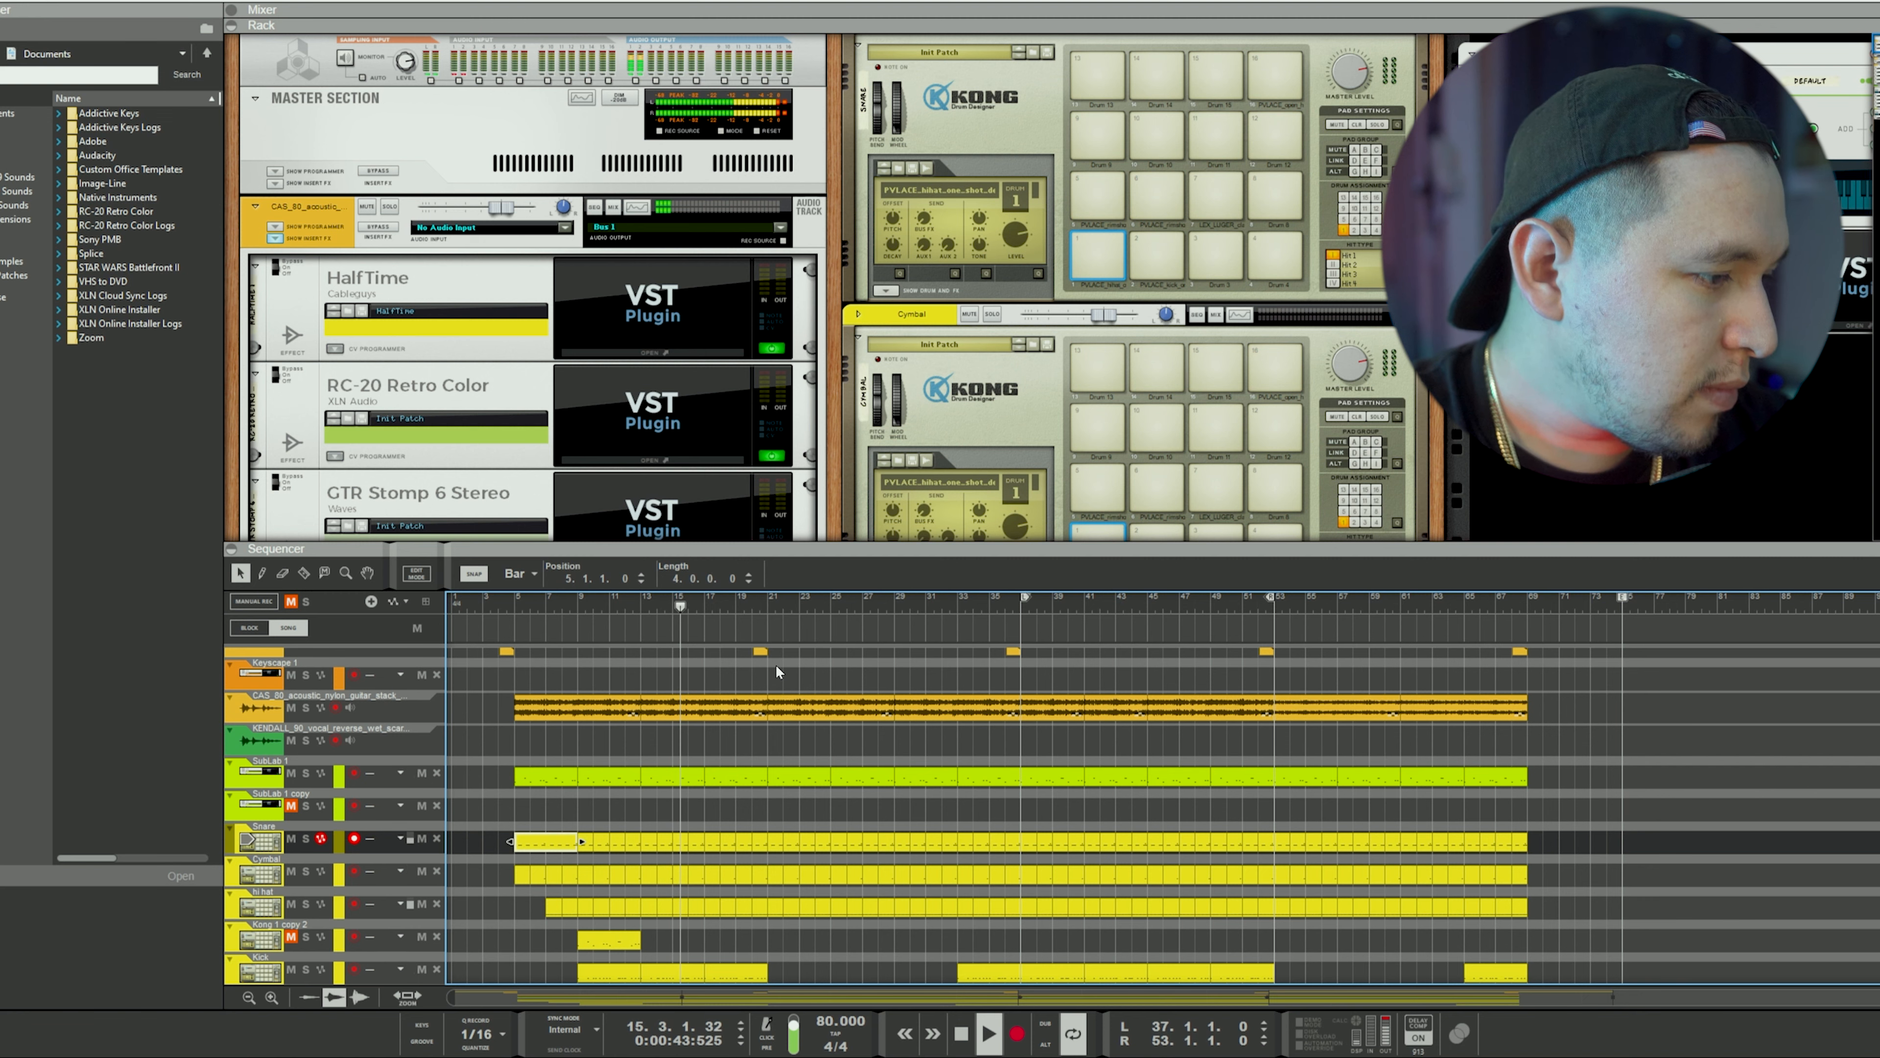
pyautogui.press('space')
pyautogui.moveTo(703, 603); pyautogui.dragTo(976, 657)
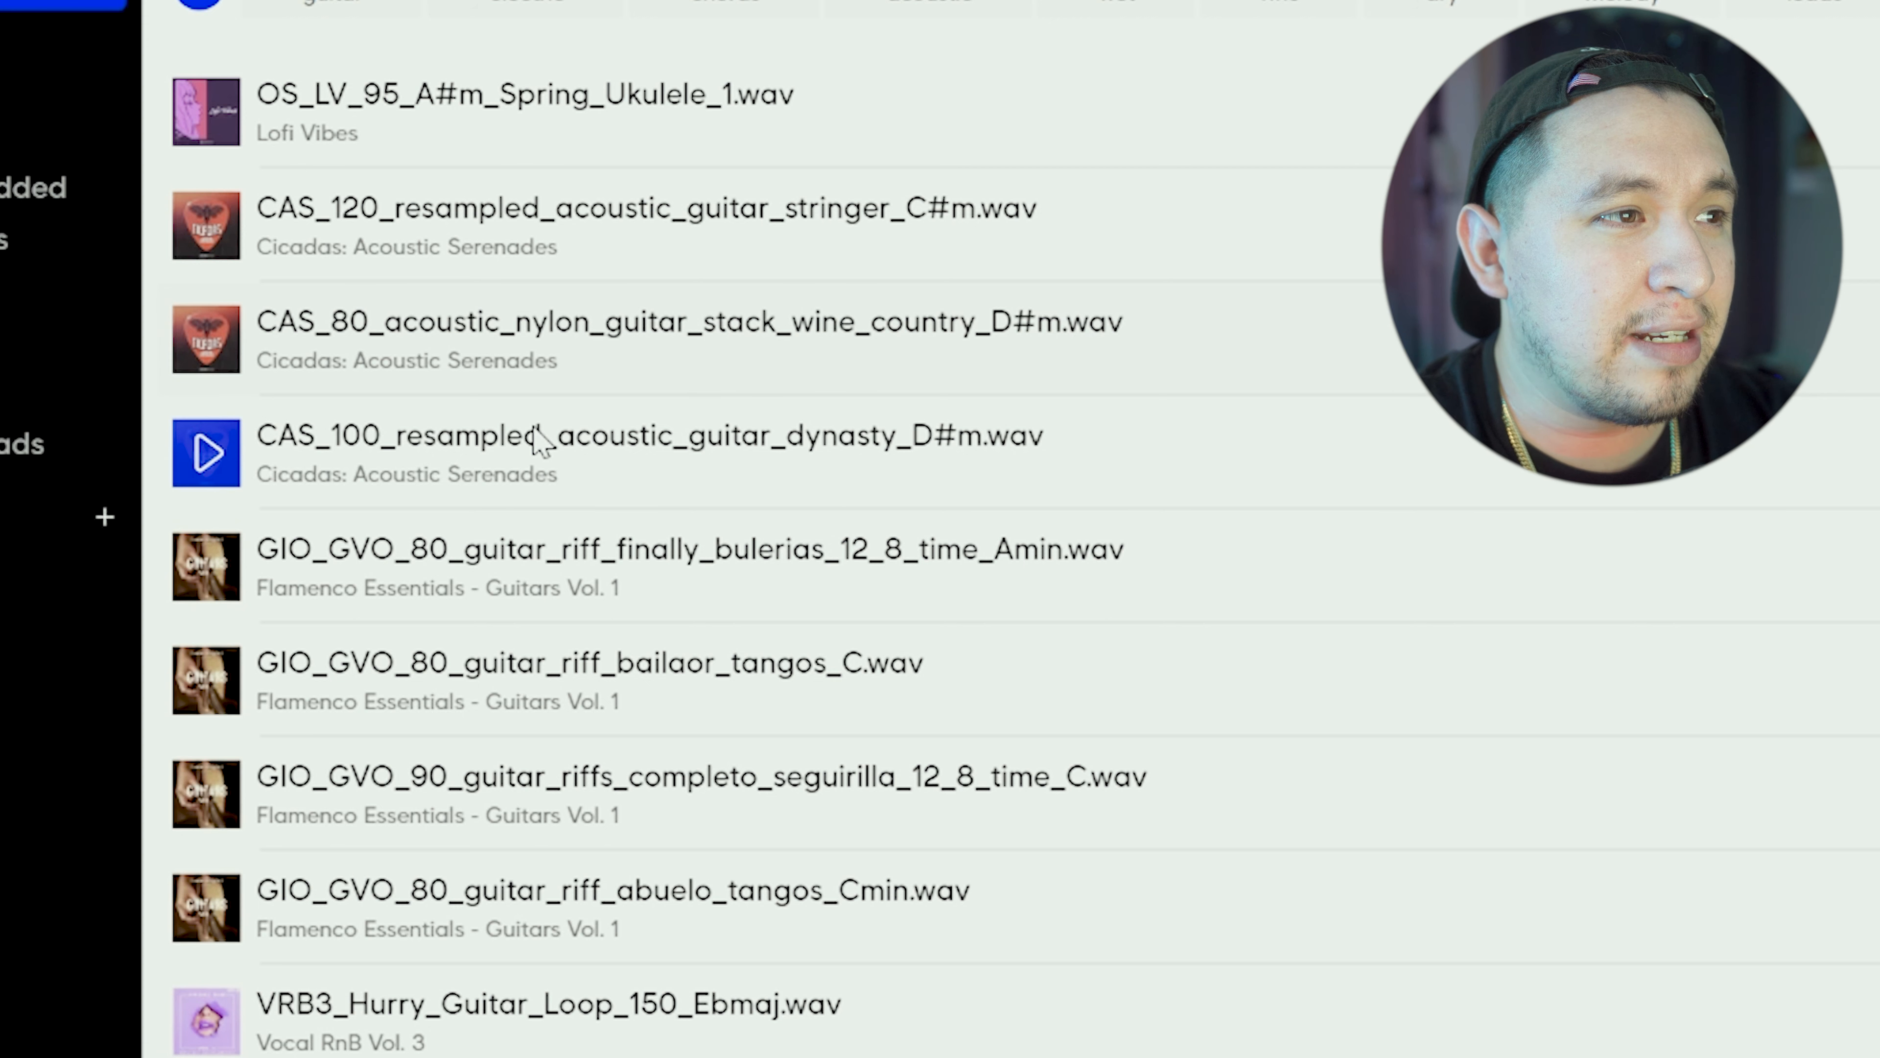
# Step: Switch to Splice to preview the CAS_80 nylon guitar wine_country and KENDALL_90 reverse vocal samples, and check the Narcos preset in SubLab
pyautogui.click(207, 341)
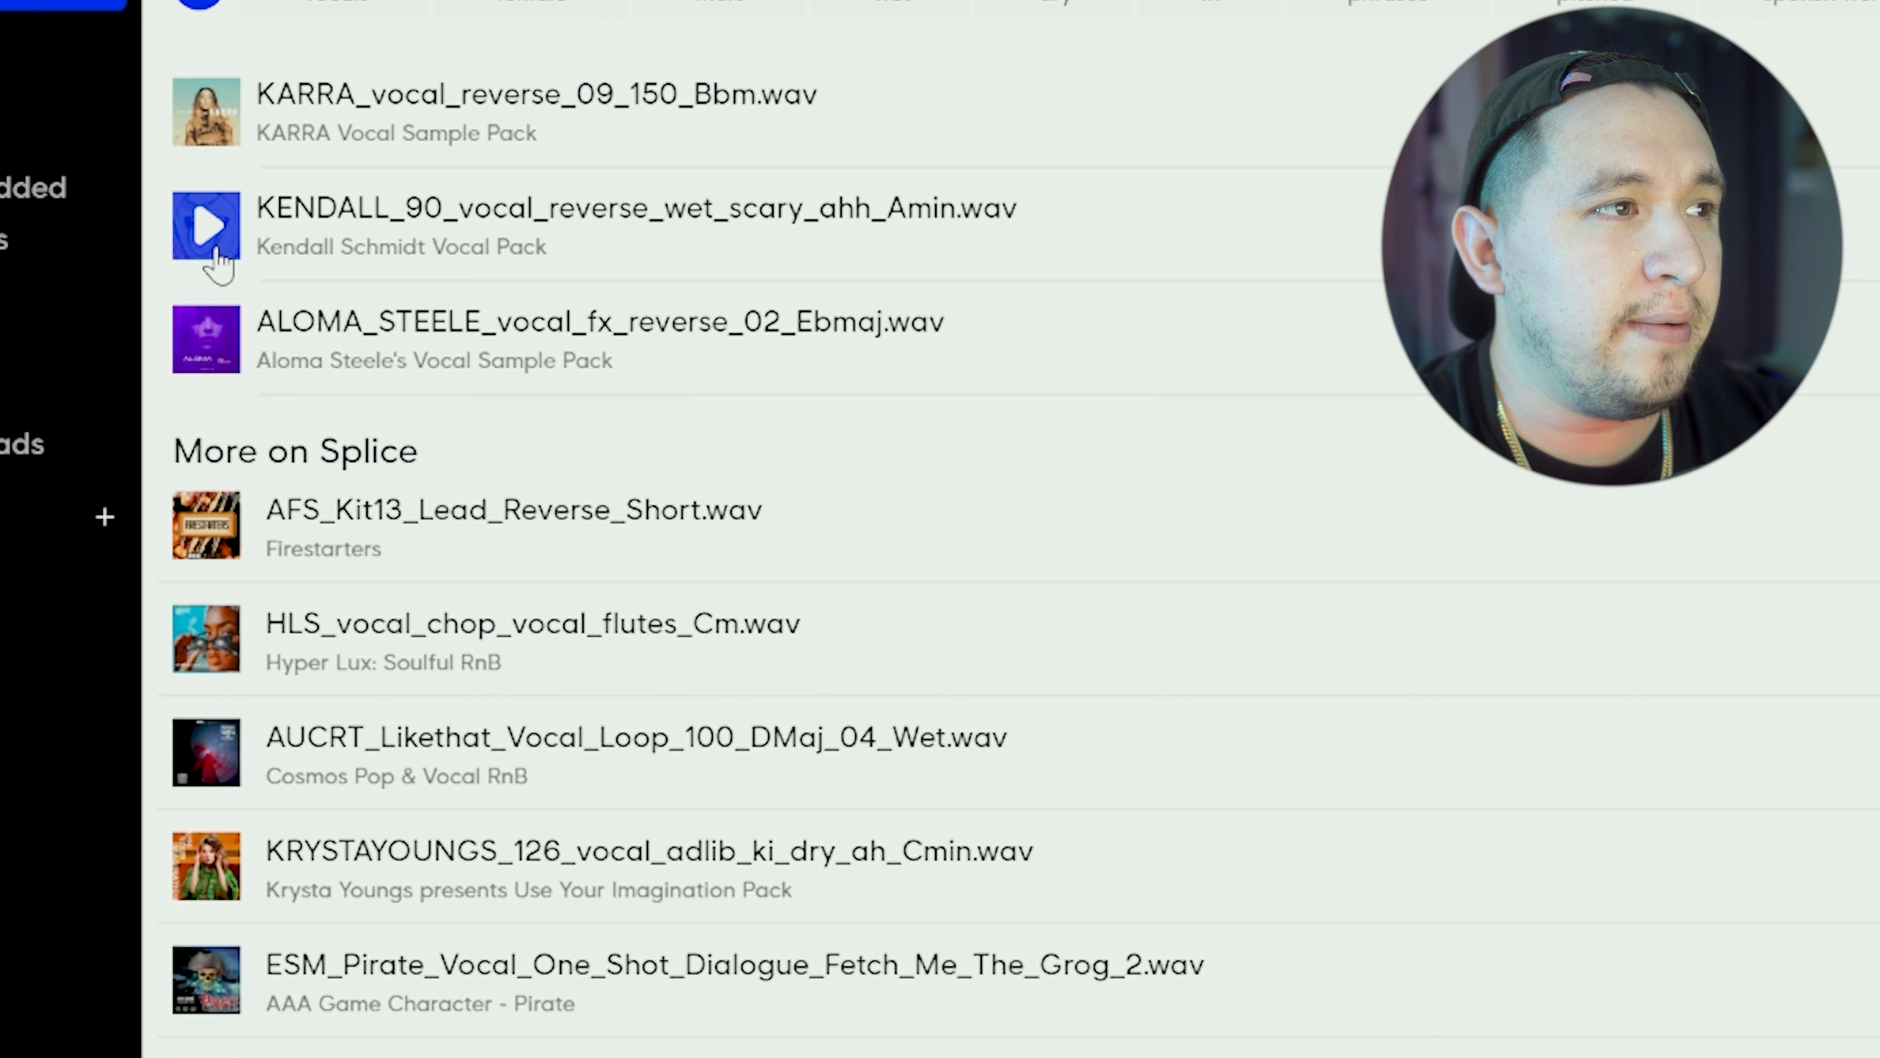
pyautogui.click(214, 252)
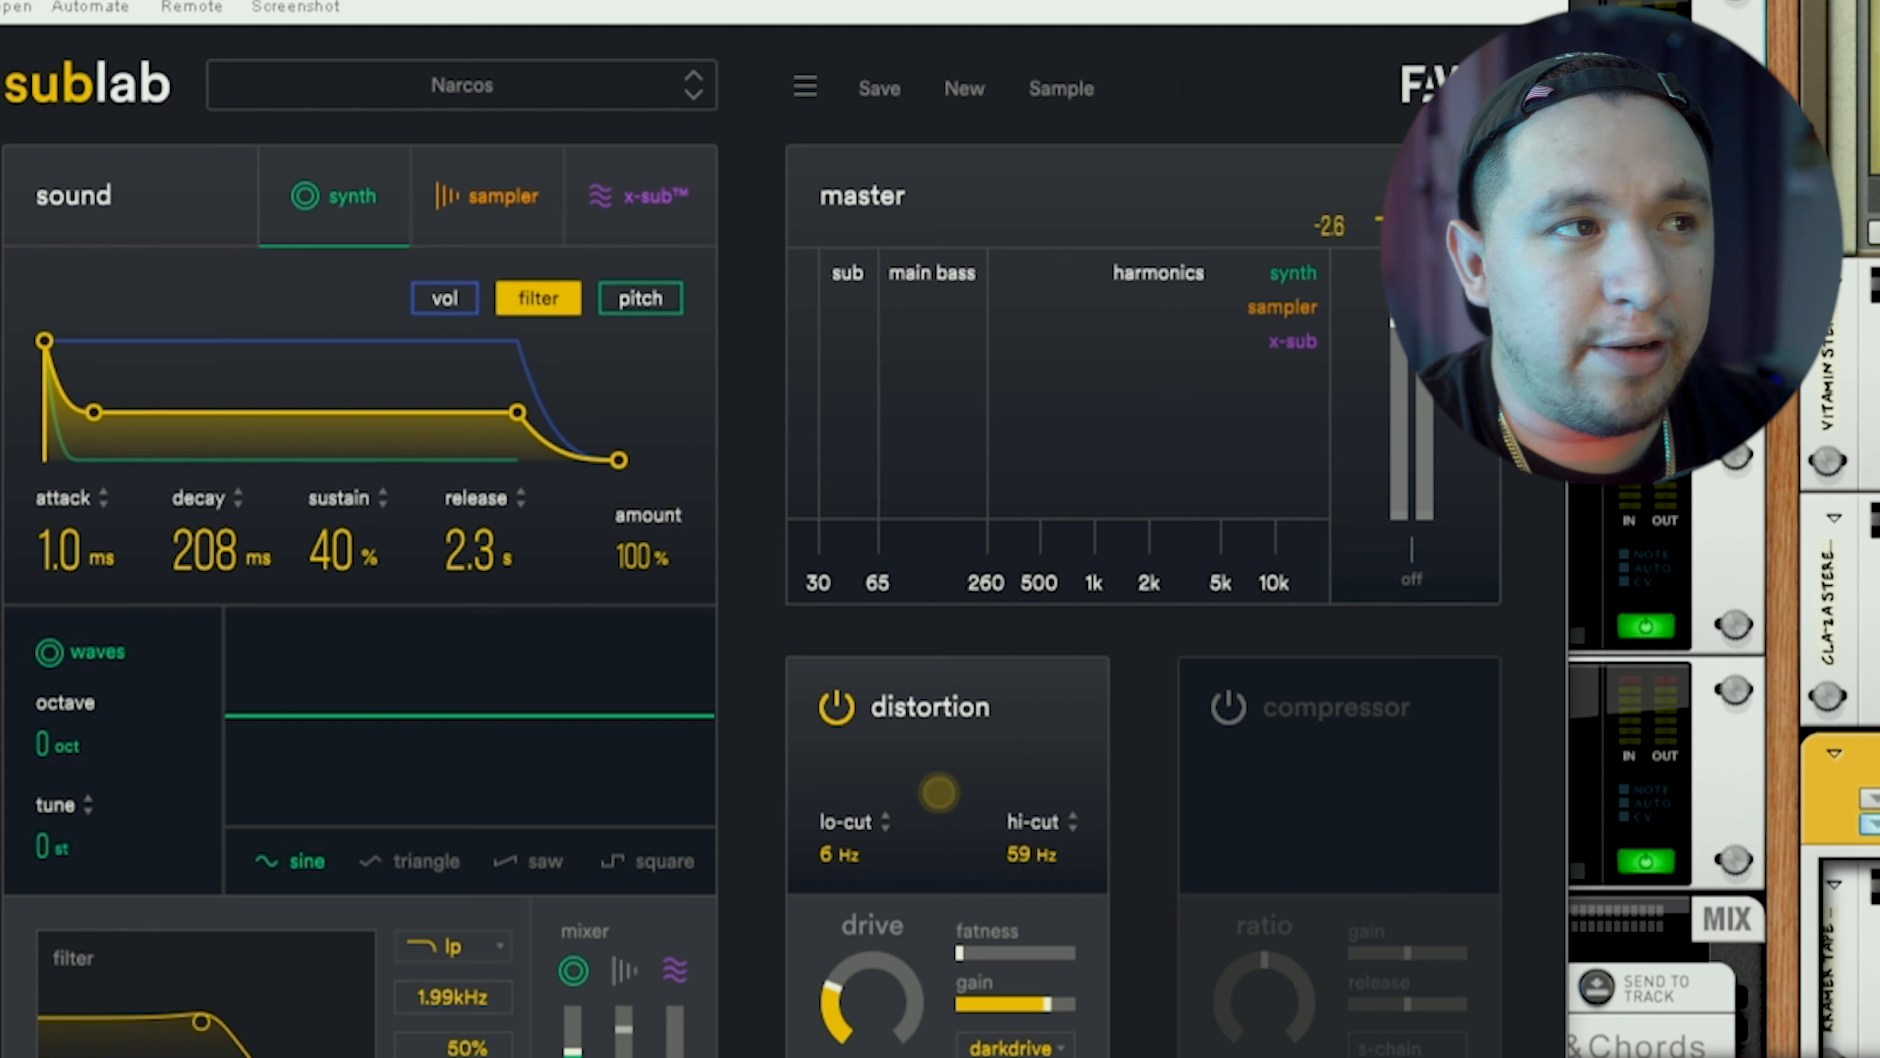
pyautogui.click(532, 101)
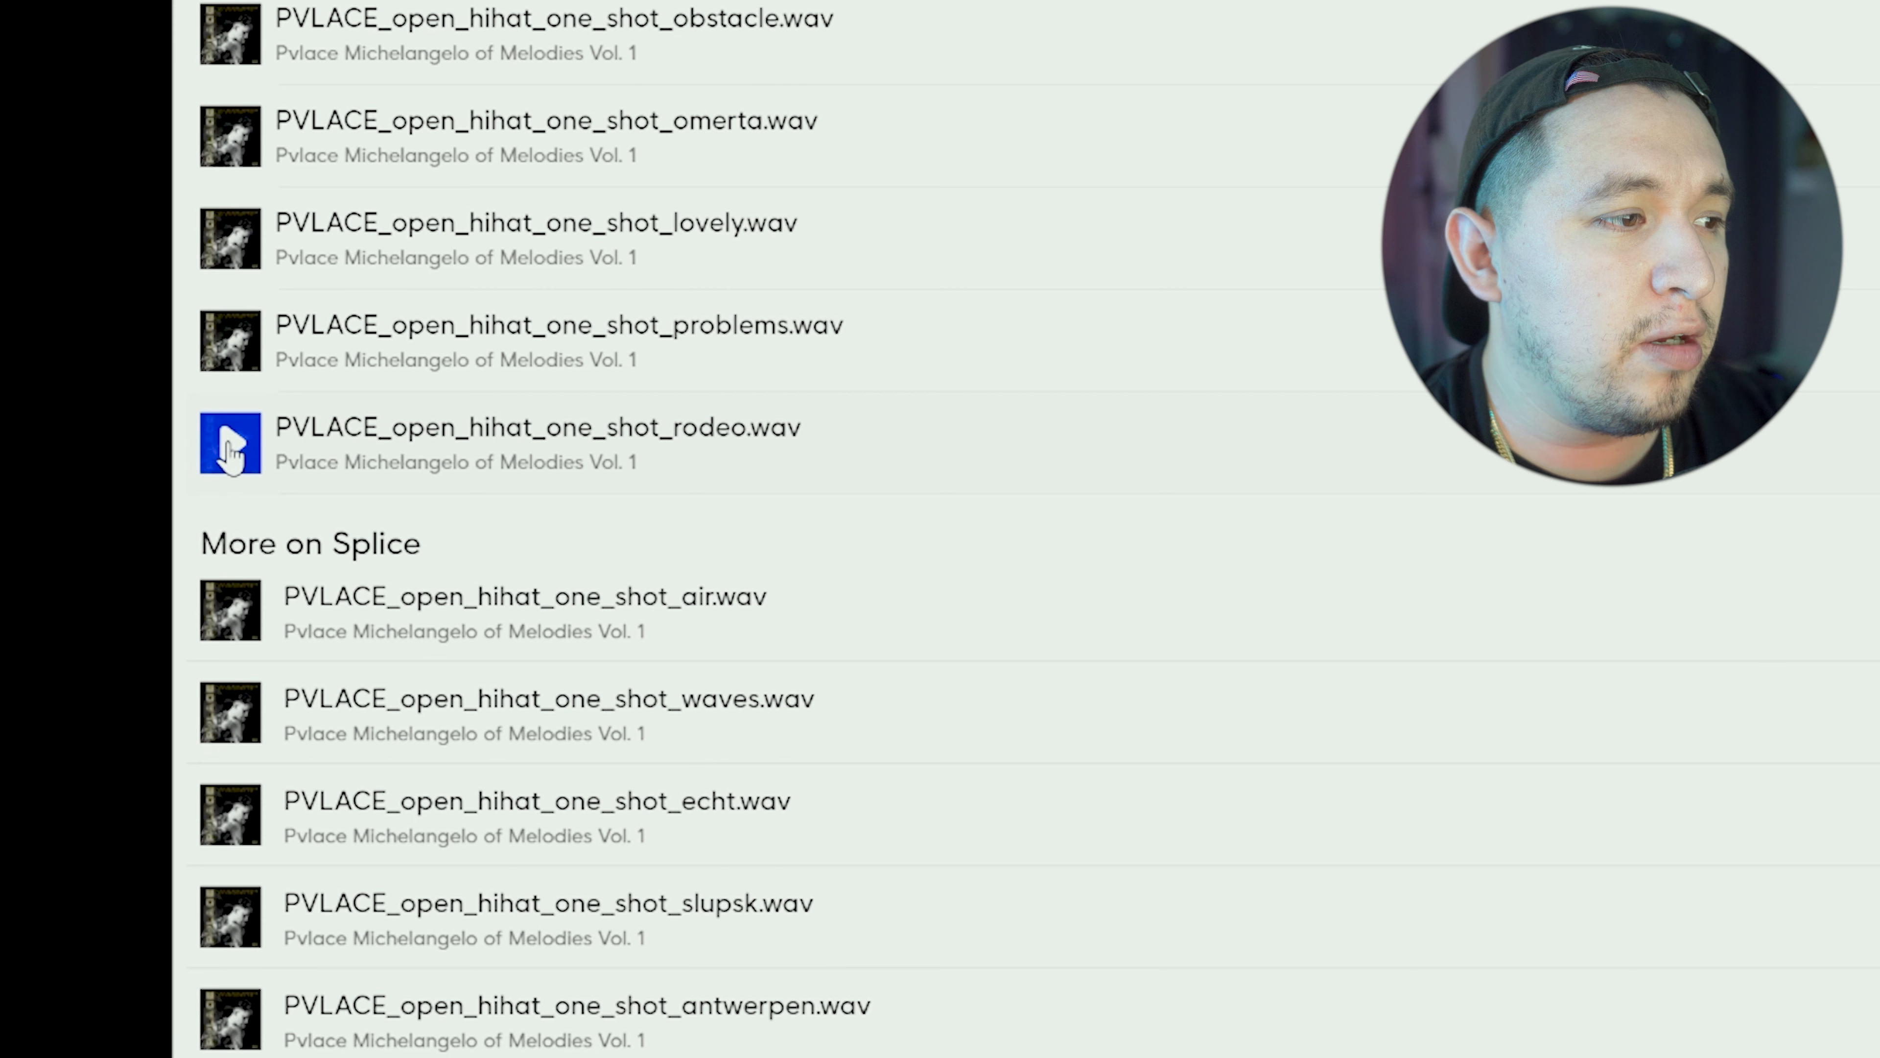
# Step: In Splice, preview PVLACE_open_hihat_one_shot_rodeo.wav and PVLACE_rimshot_one_shot_harpies.wav
pyautogui.click(232, 453)
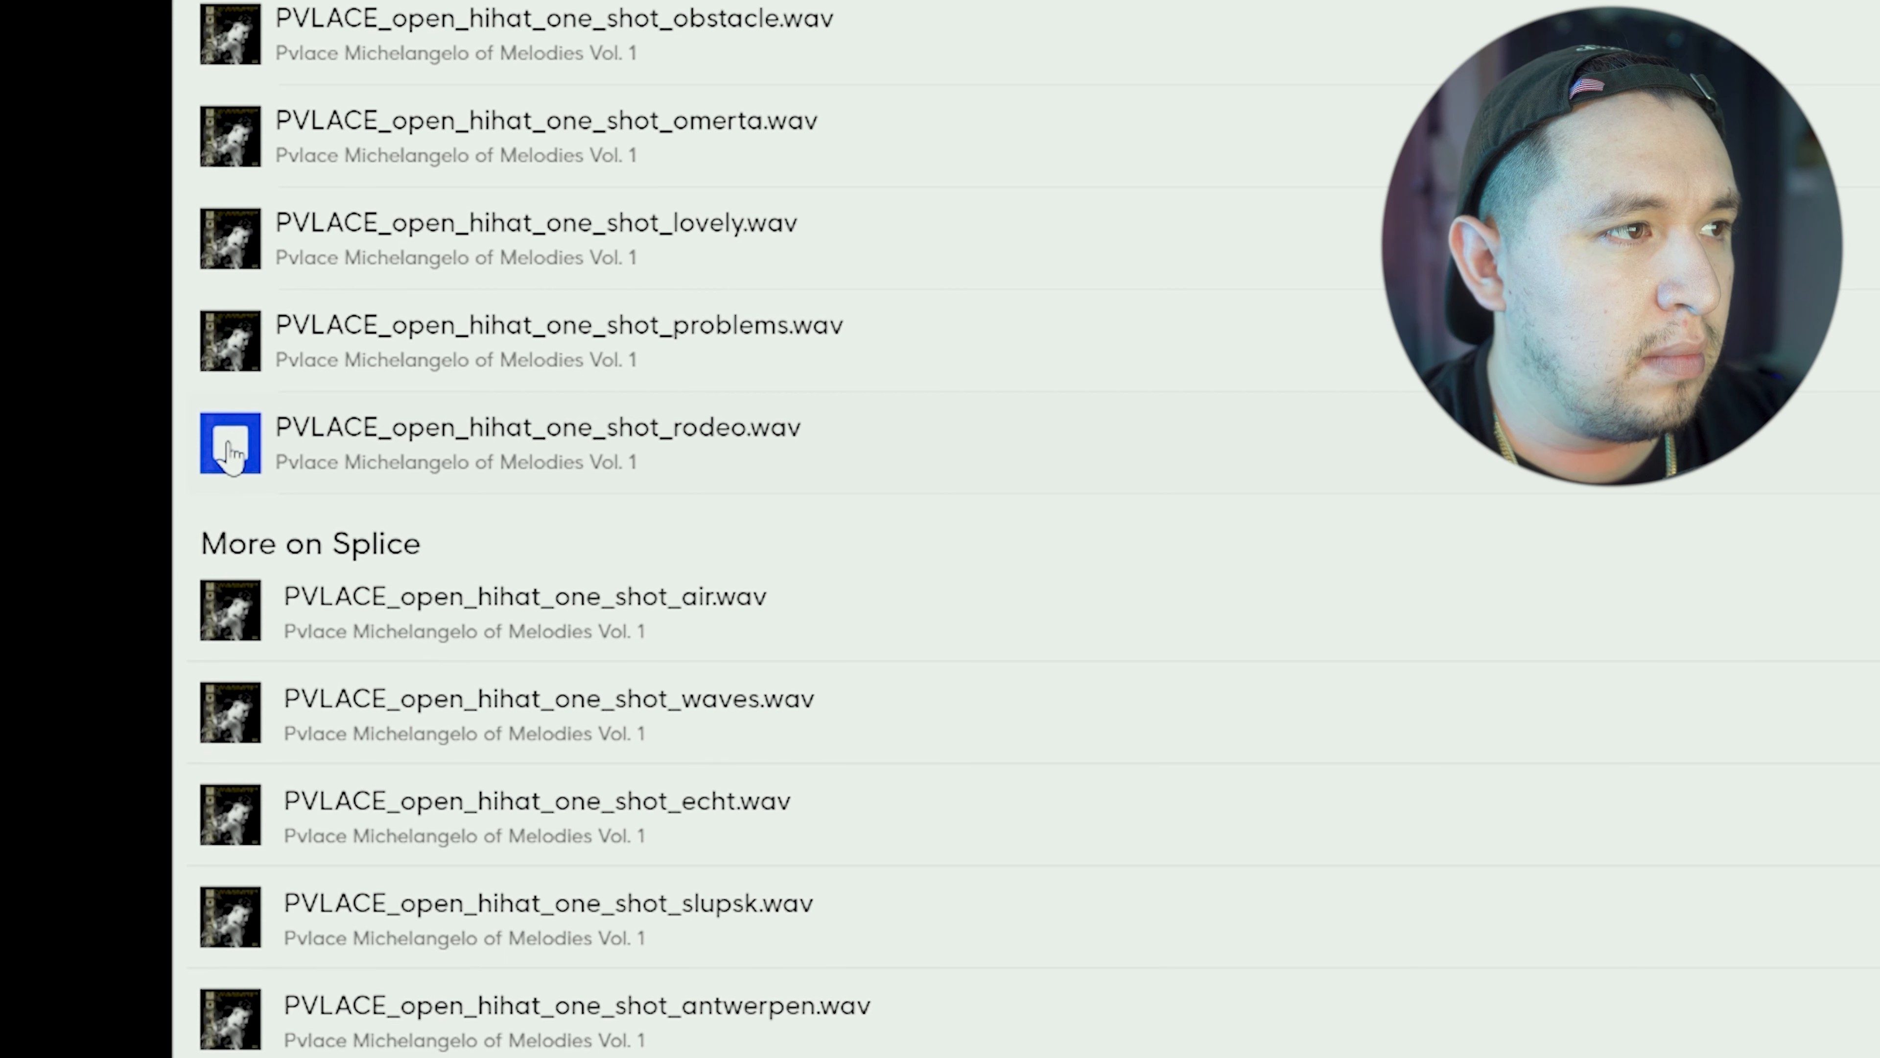
pyautogui.click(229, 443)
pyautogui.click(228, 444)
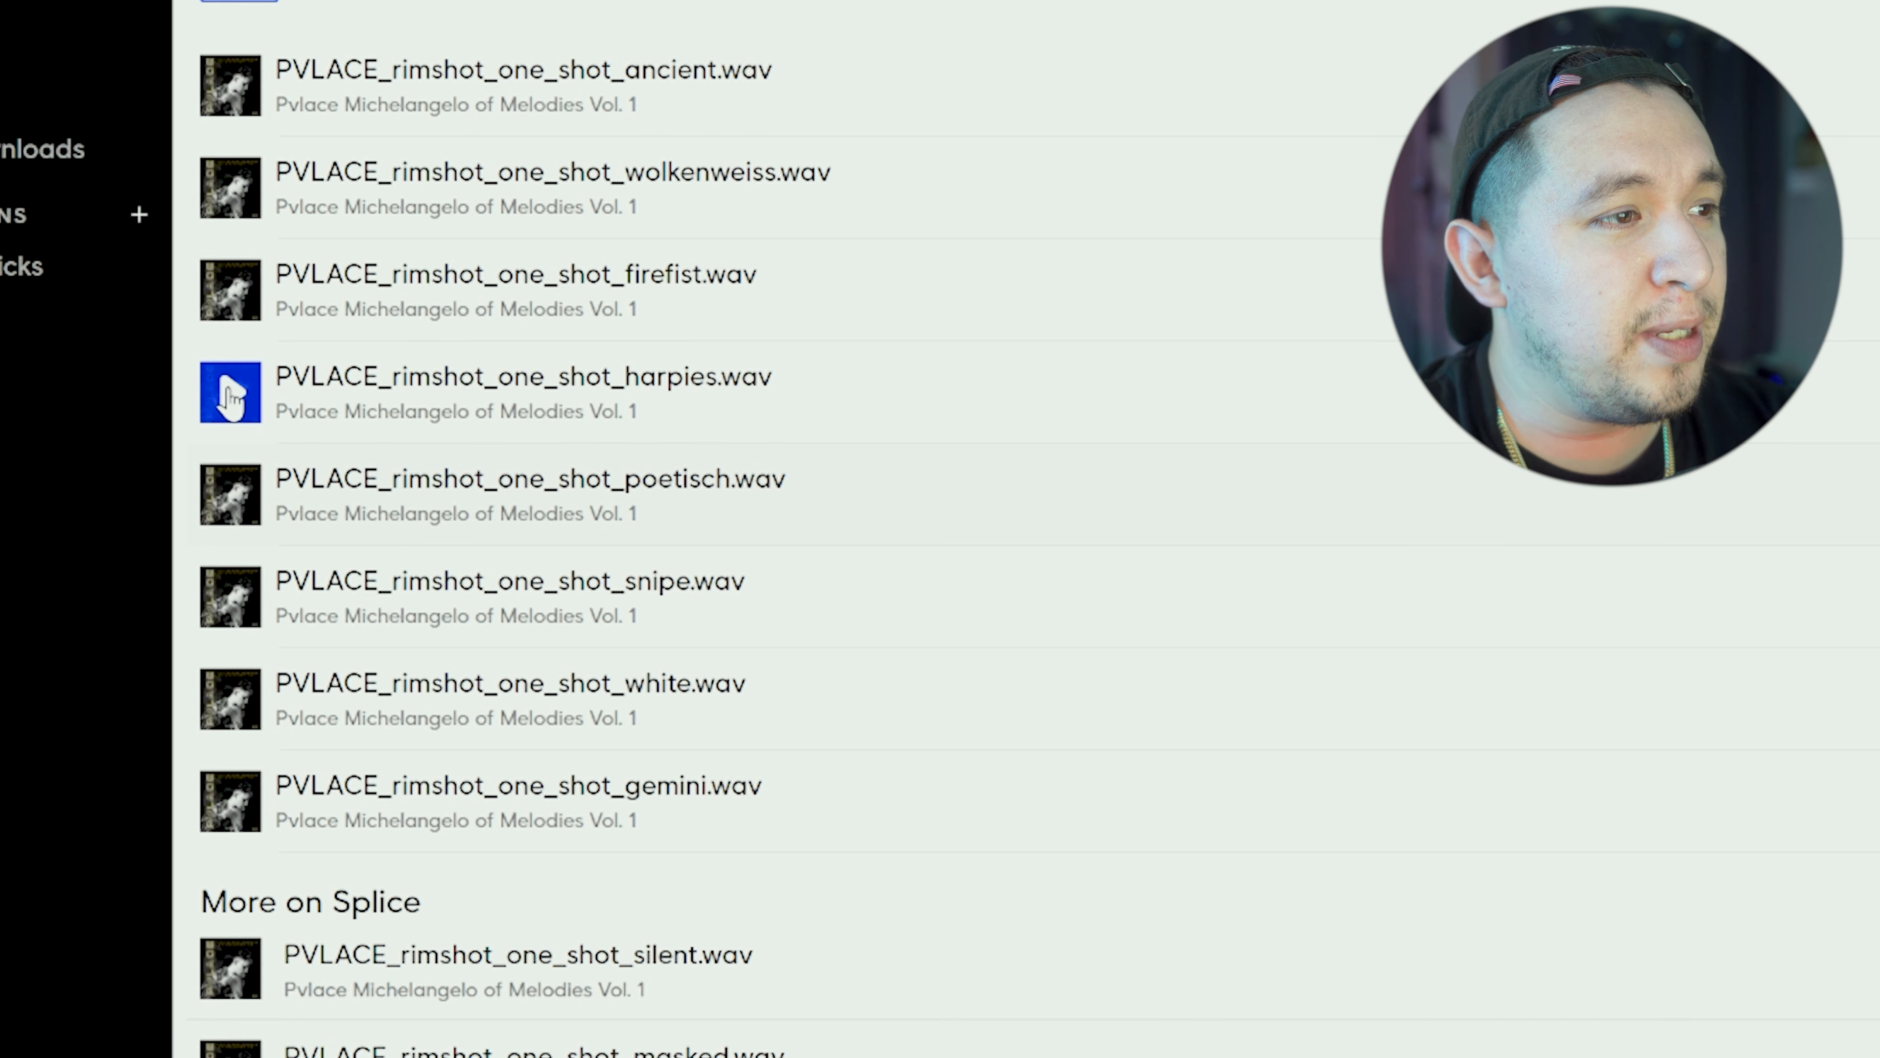
pyautogui.click(232, 396)
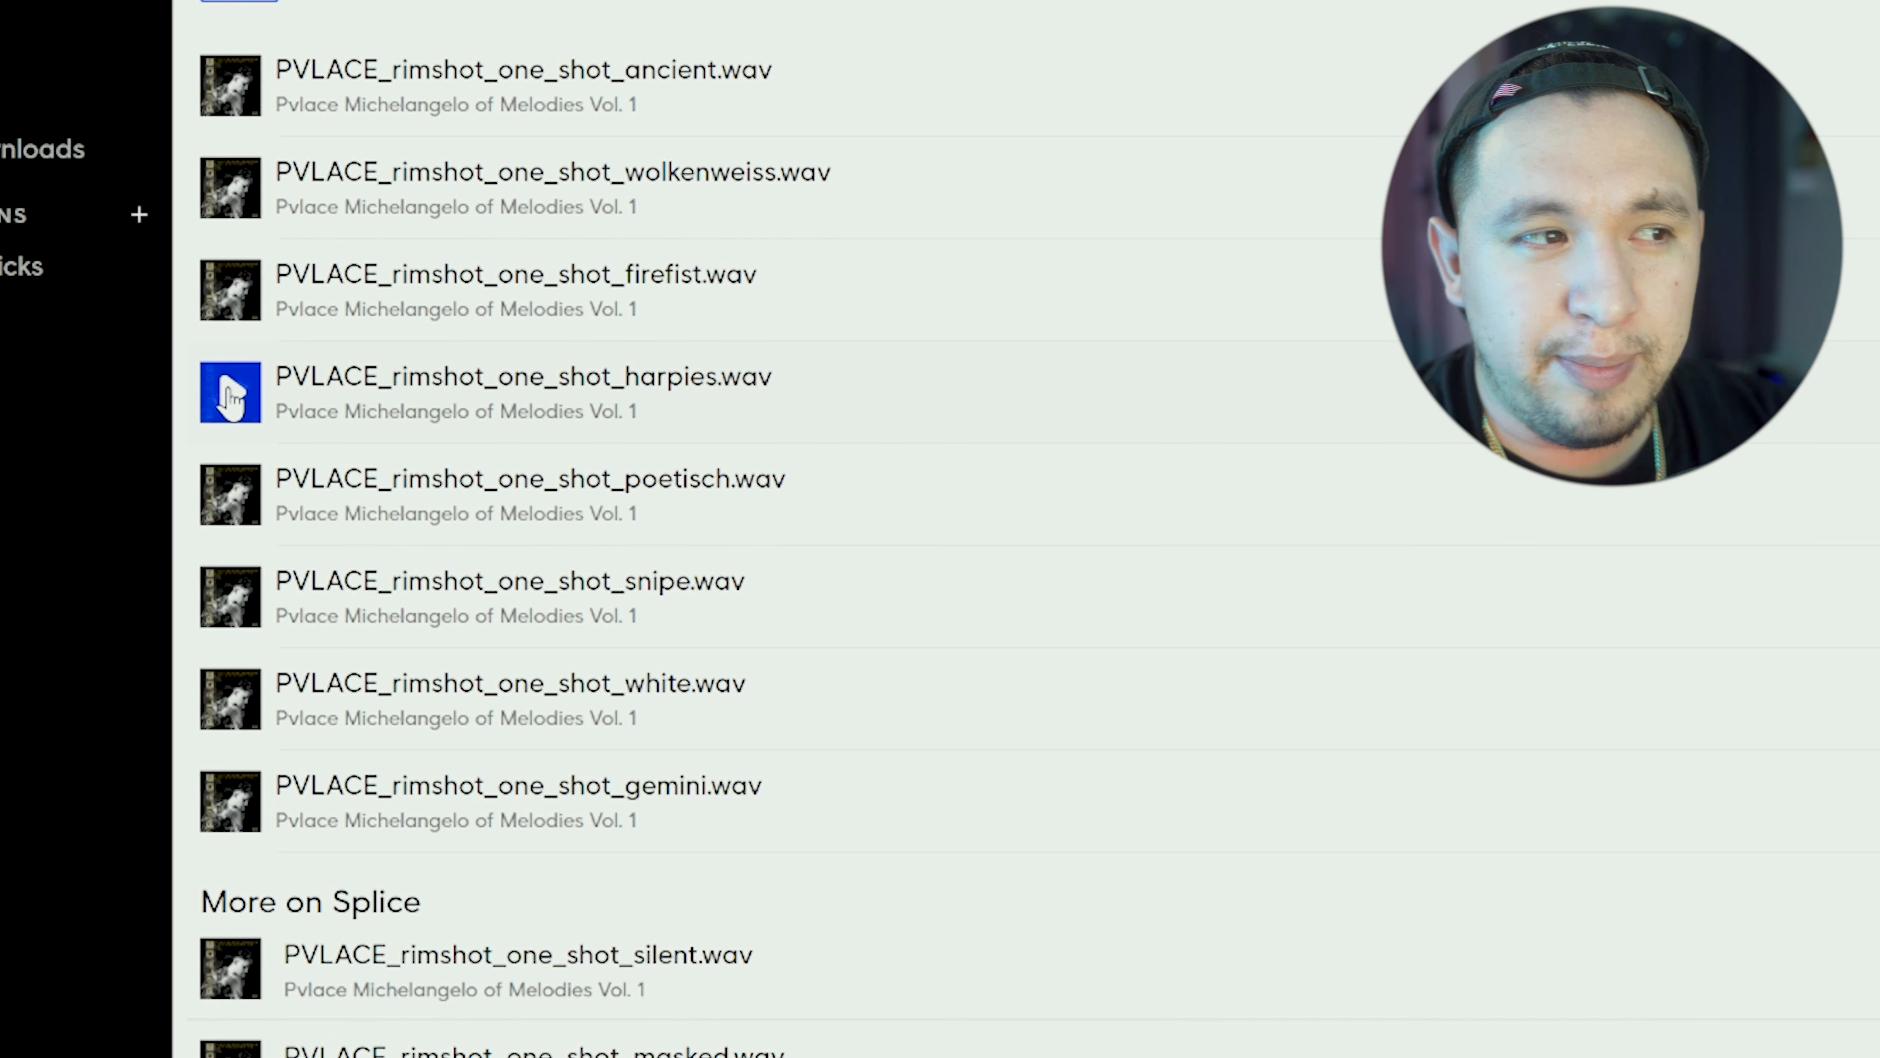